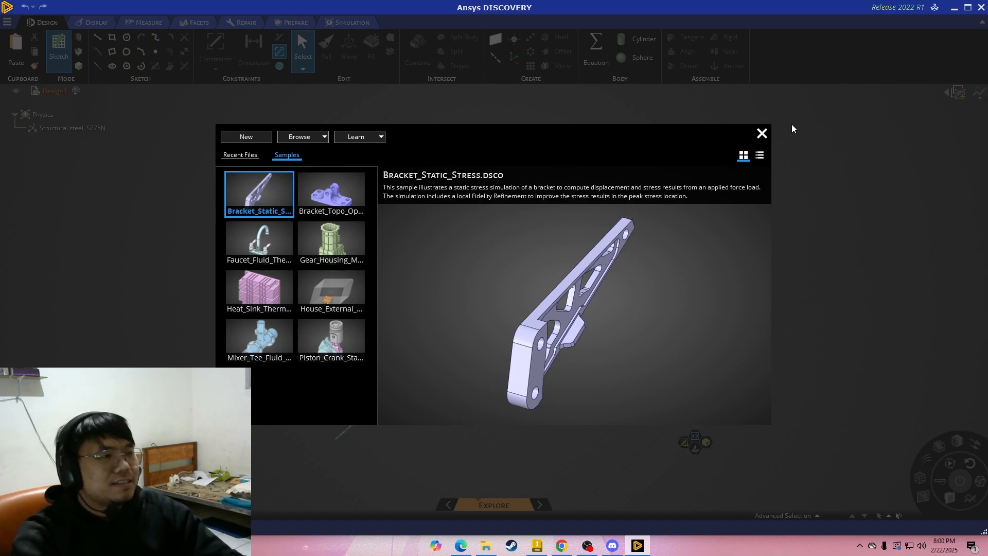
- Dismiss the startup samples window and start history tracking for Design1
left_click(761, 134)
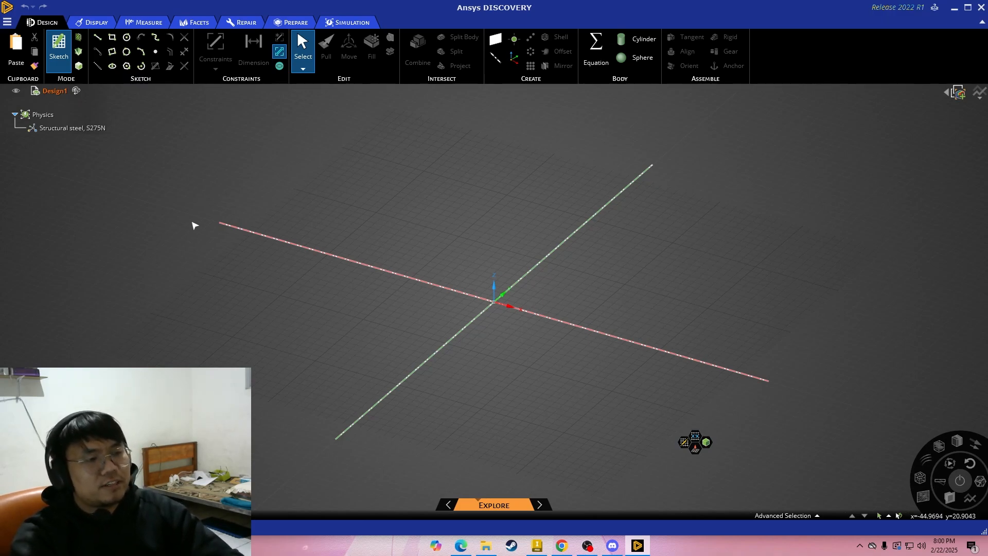
key("v")
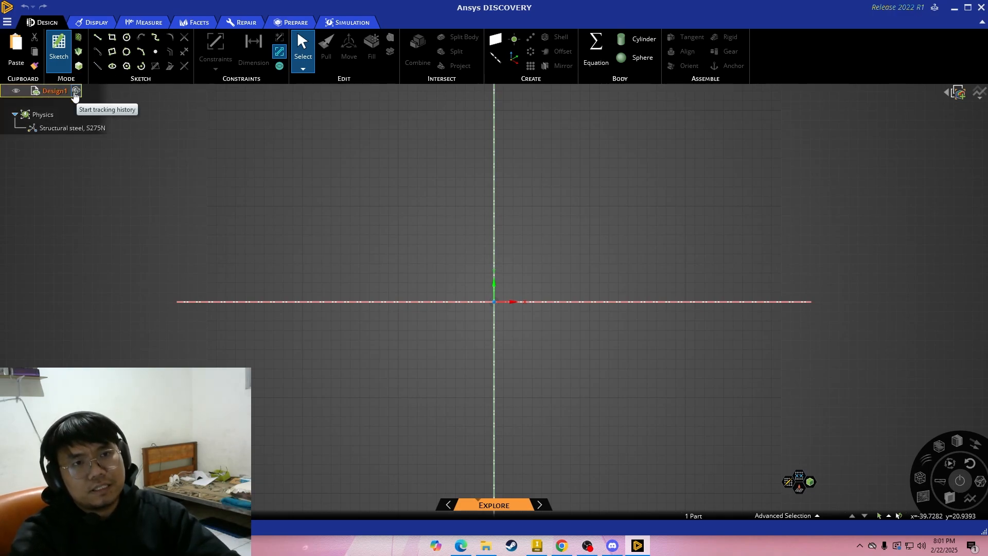
left_click(76, 92)
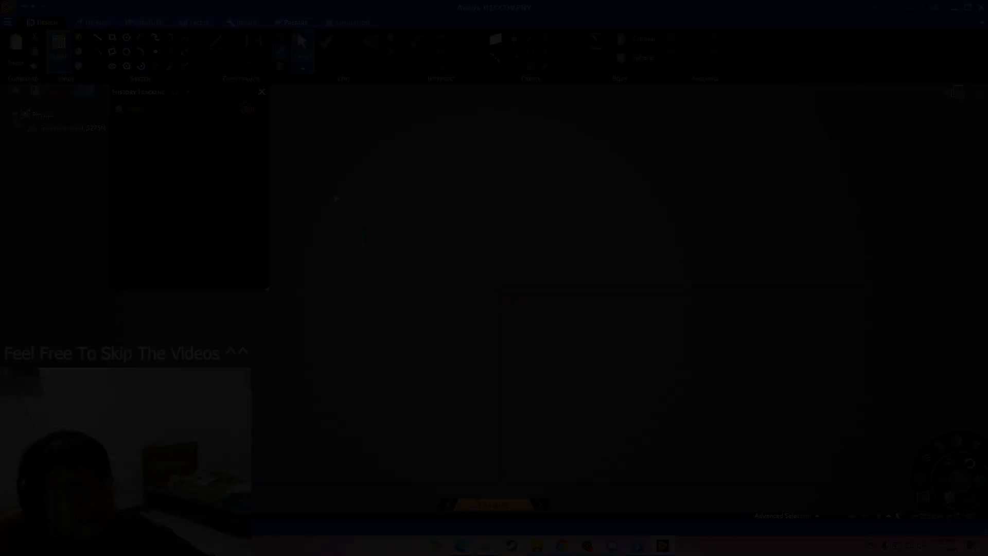
- Sketch a vertical construction line about 50 mm long, upward from the origin
scroll(474, 261, "up", 3)
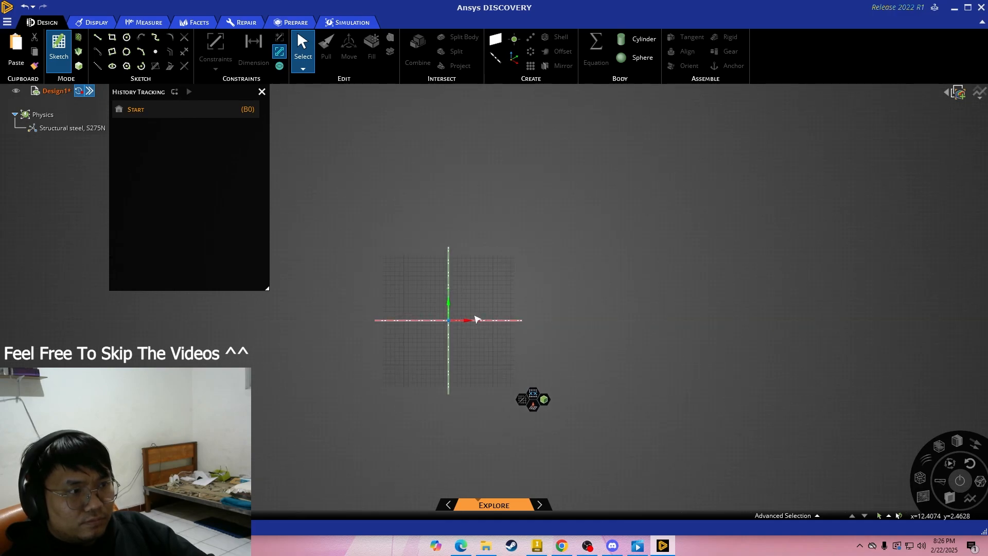
scroll(475, 320, "up", 3)
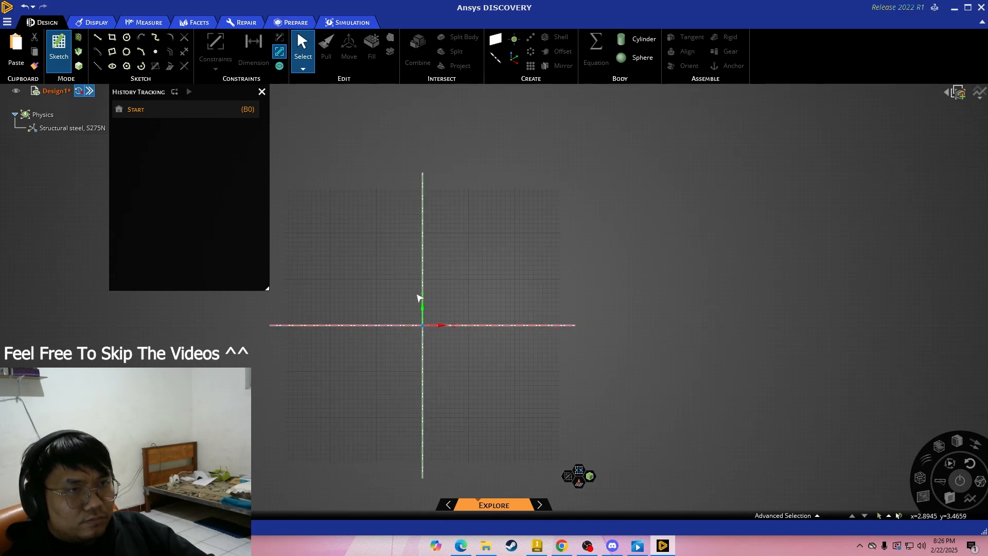
left_click(98, 66)
left_click(422, 266)
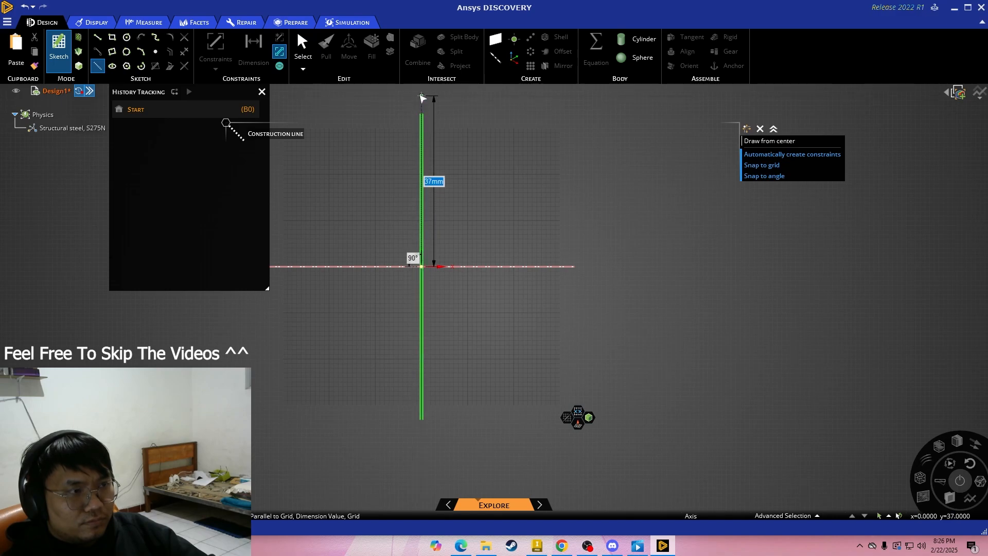
scroll(437, 123, "down", 2)
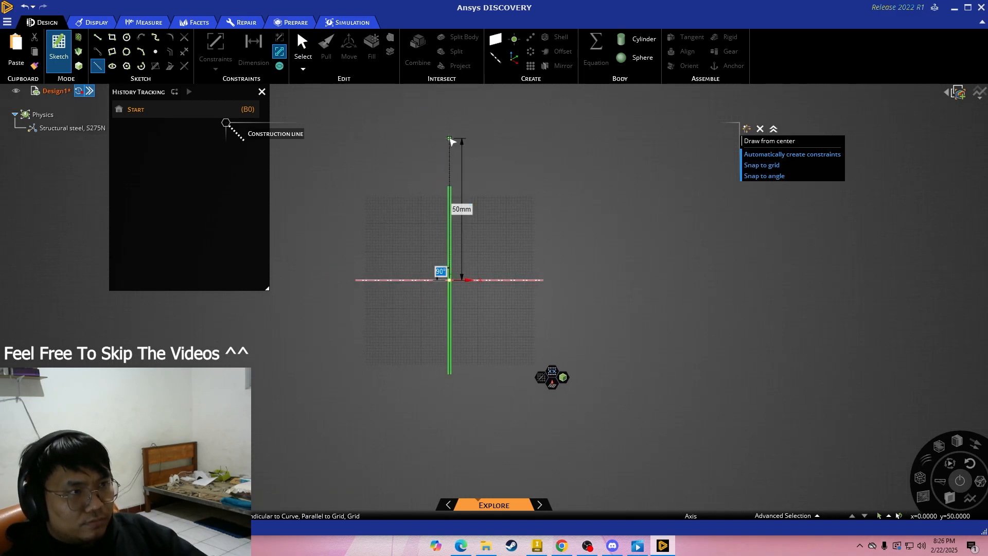
left_click(452, 139)
key("Escape")
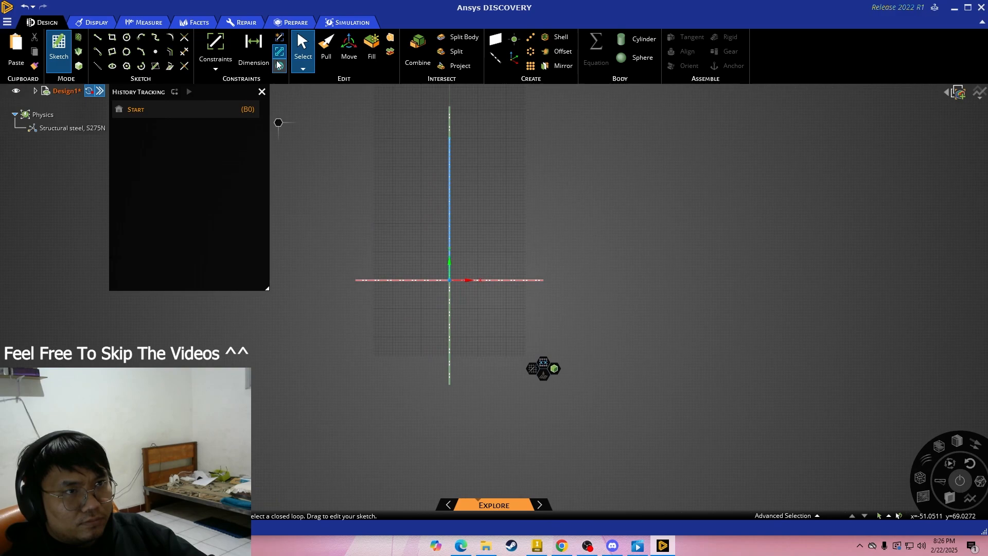
- Apply a Fixed constraint to the vertical construction line
left_click(216, 67)
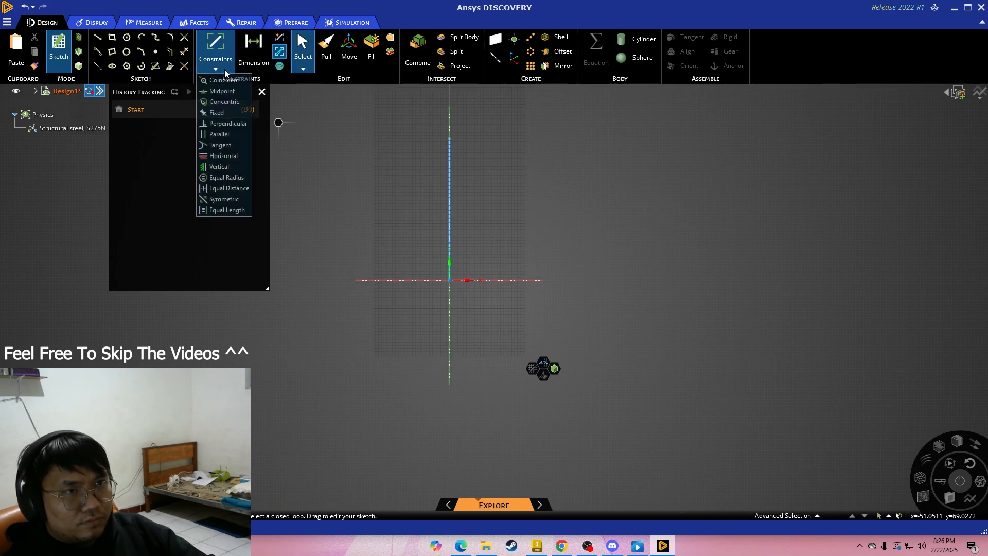
left_click(215, 115)
left_click(451, 153)
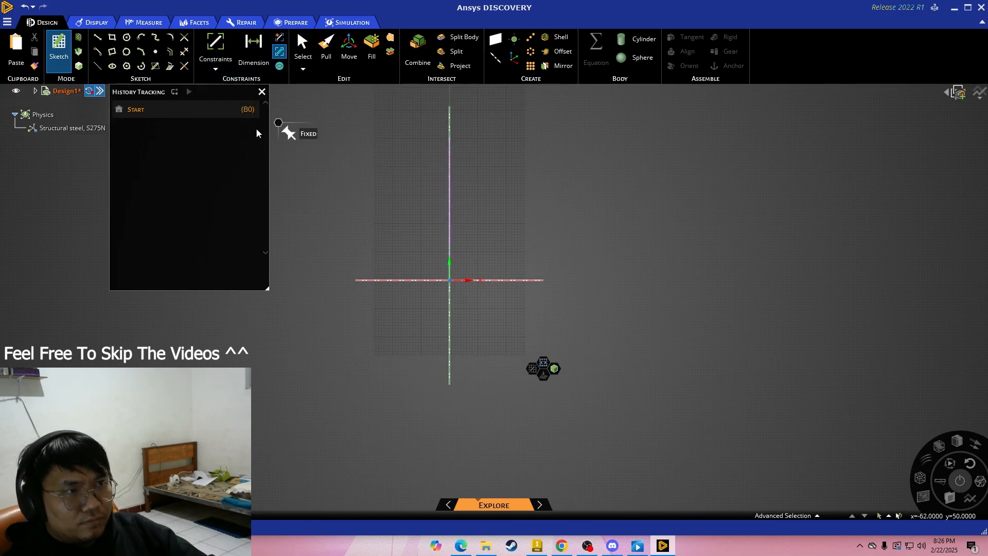
key("Escape")
- Sketch a line sloping up from the origin and dimension its length to 400 mm
key("l")
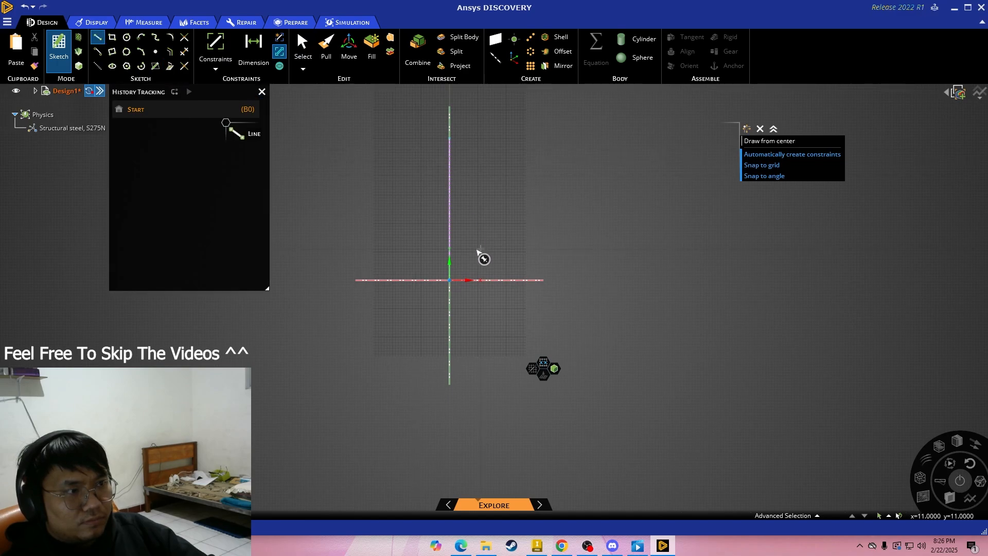
left_click(449, 279)
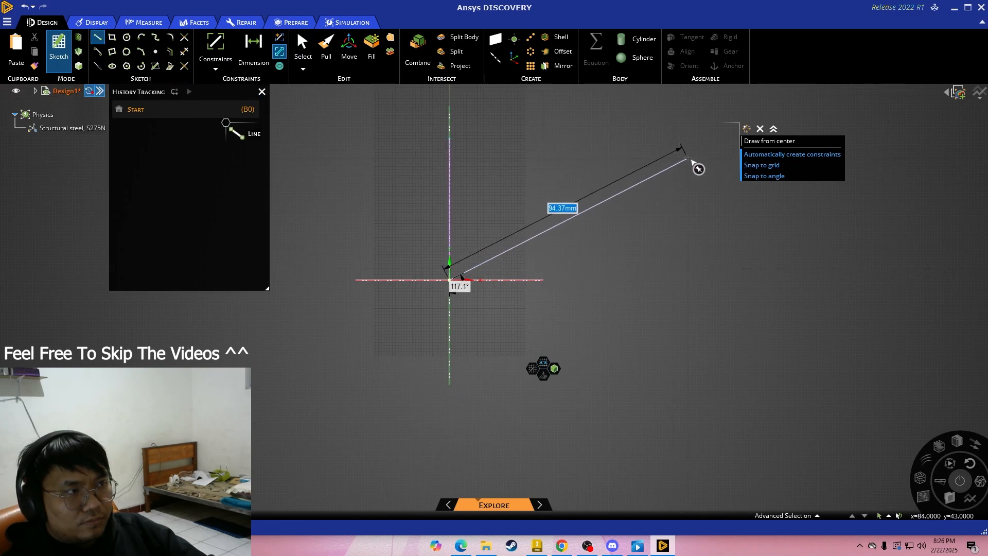
left_click(253, 47)
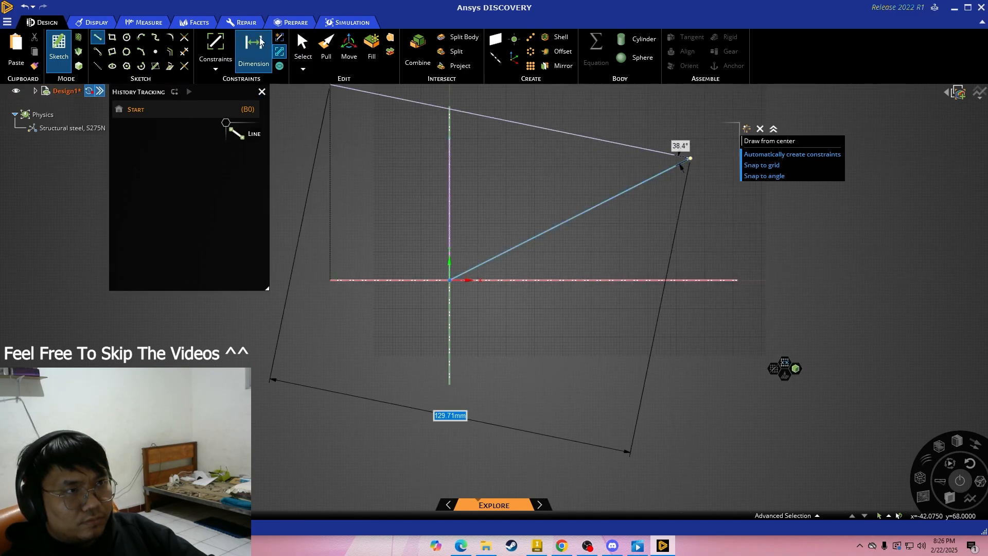
left_click(579, 214)
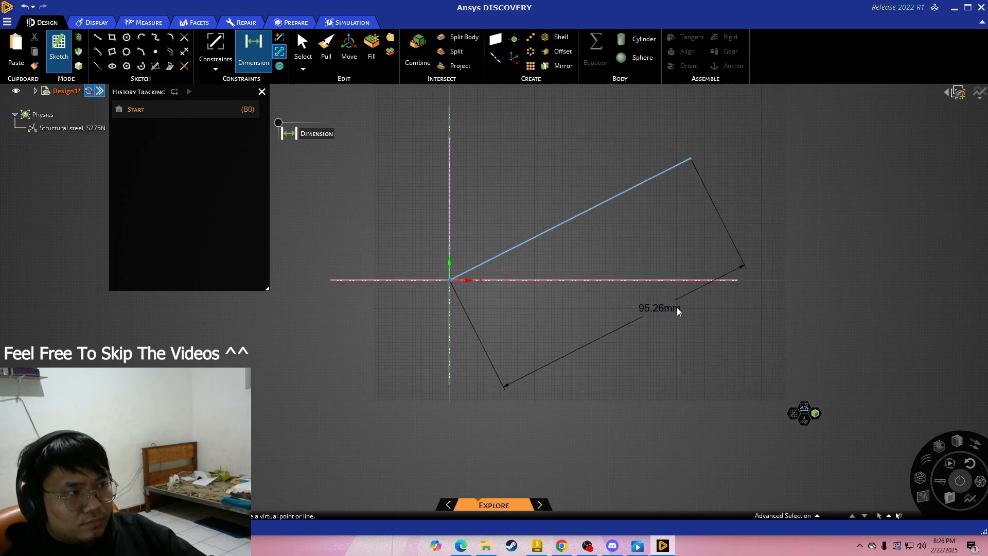
left_click(677, 307)
type("200")
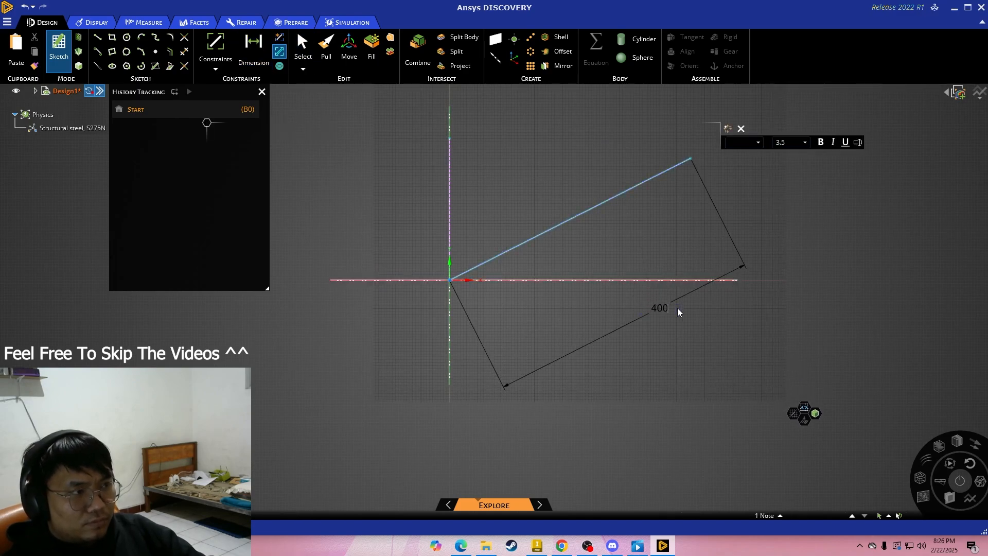
key("Return")
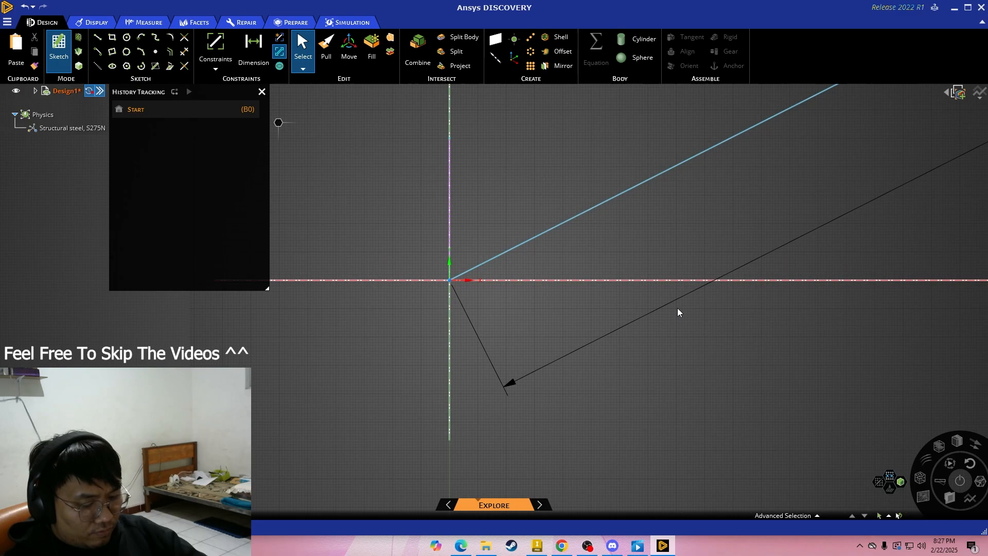
- Dimension the angle between the vertical construction line and the 400 mm line, and set it to 90°
scroll(730, 227, "down", 3)
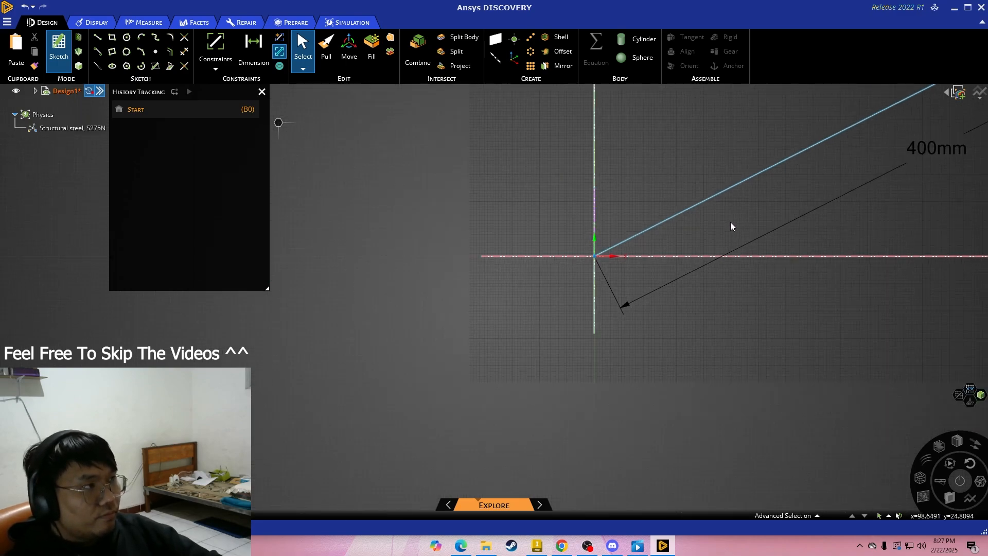
middle_click_drag(732, 225, 484, 290, "shift")
key("d")
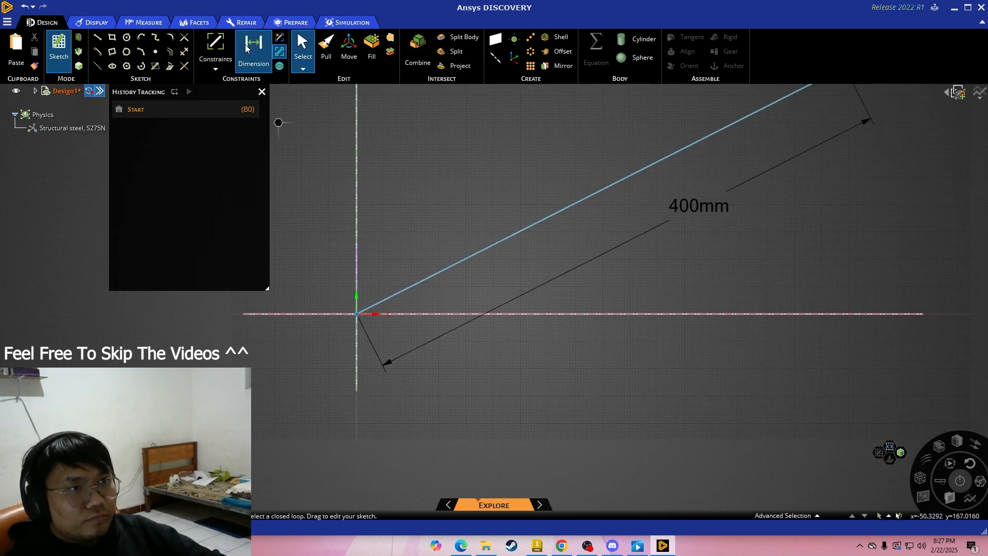
left_click(392, 294)
left_click(359, 258)
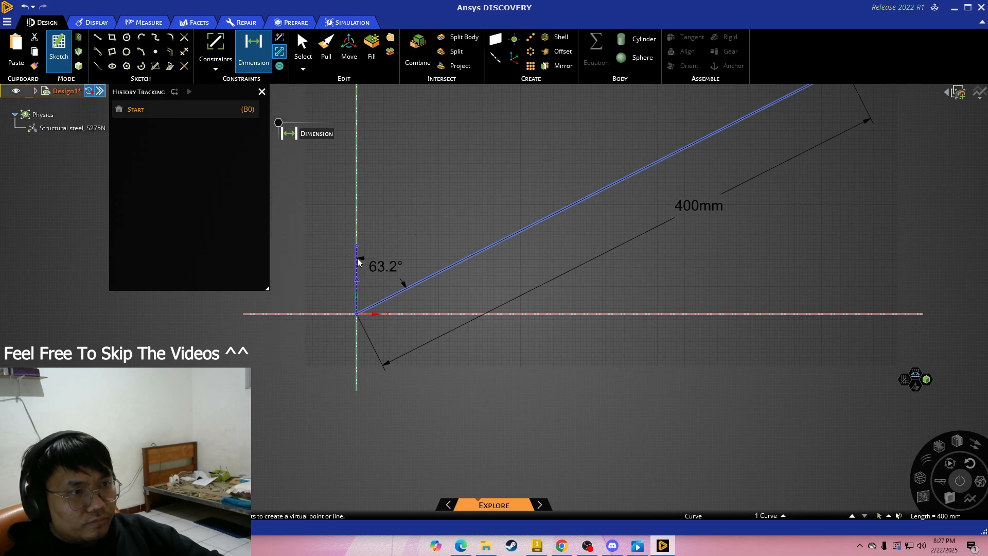
left_click(415, 233)
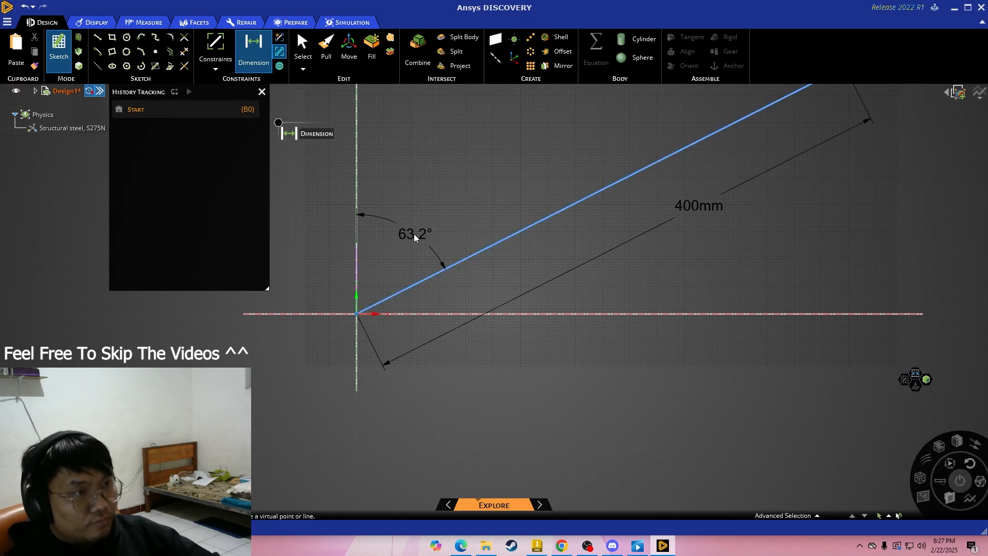
key("Escape")
double_click(412, 232)
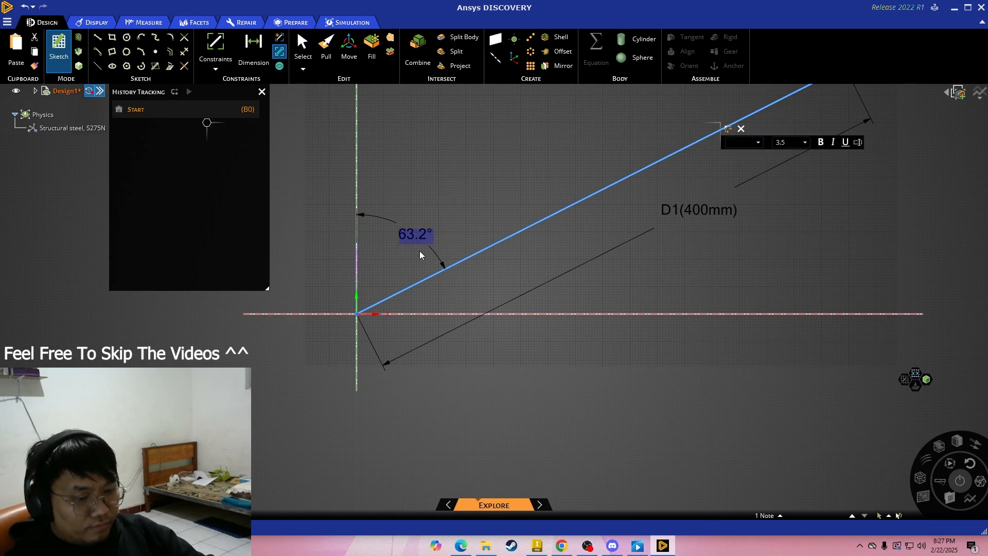
type("90")
key("Return")
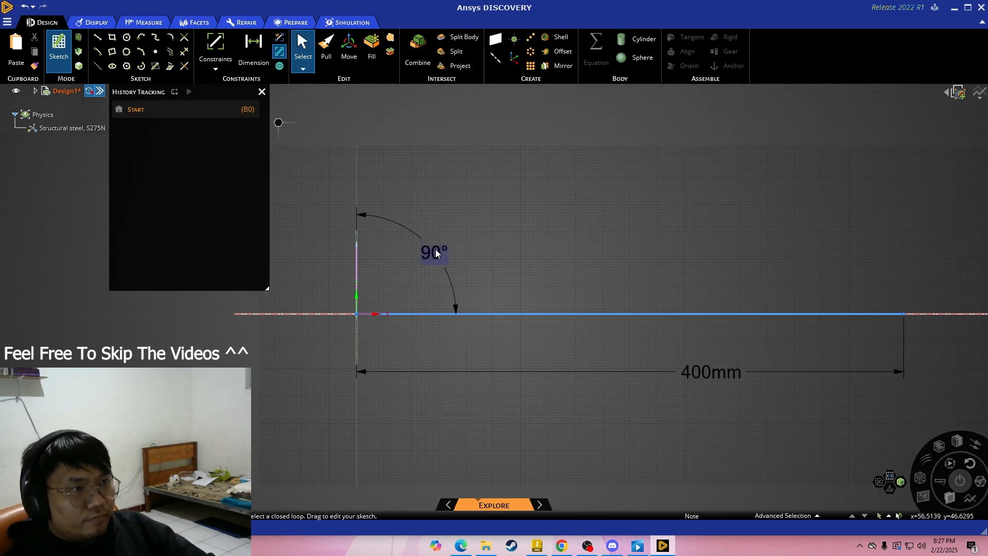
- Test the angle dimension with 100°, 80° and 100° again, and set it back to 90°
type("100")
key("Return")
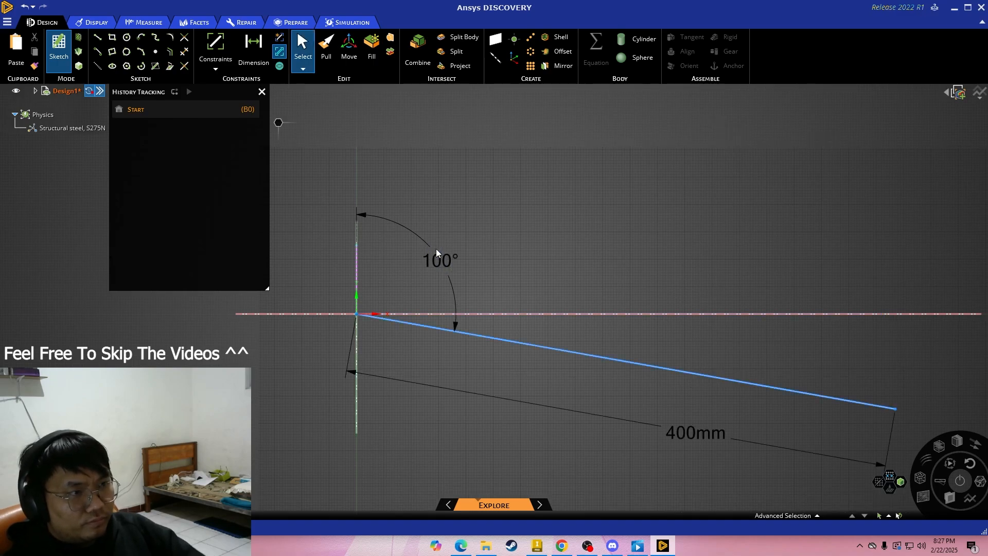
double_click(434, 259)
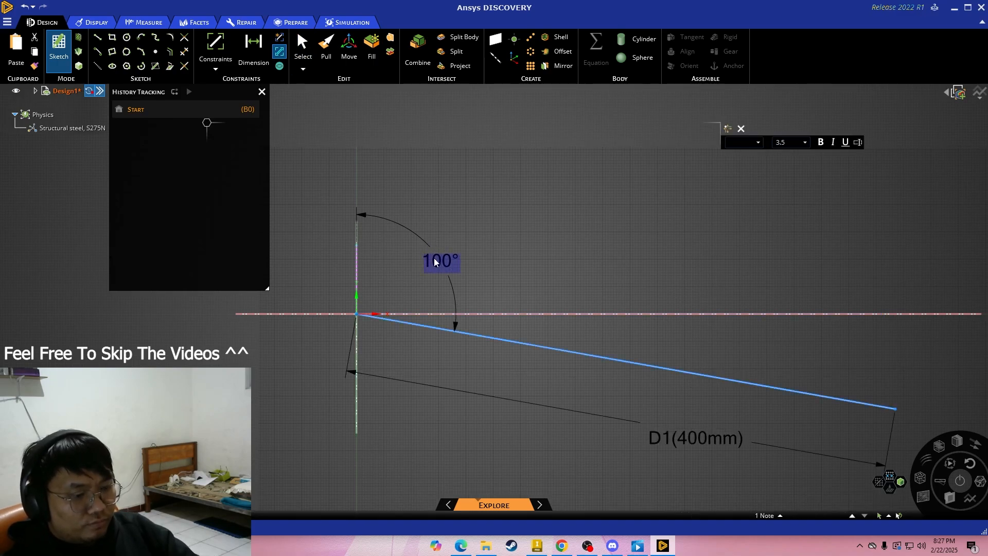
type("80")
key("Return")
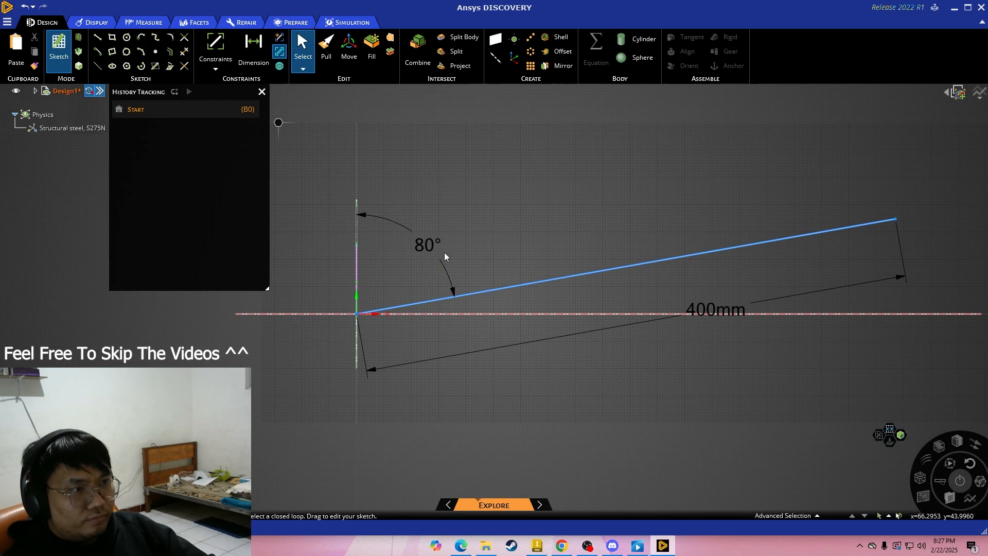
double_click(424, 249)
type("100")
key("Return")
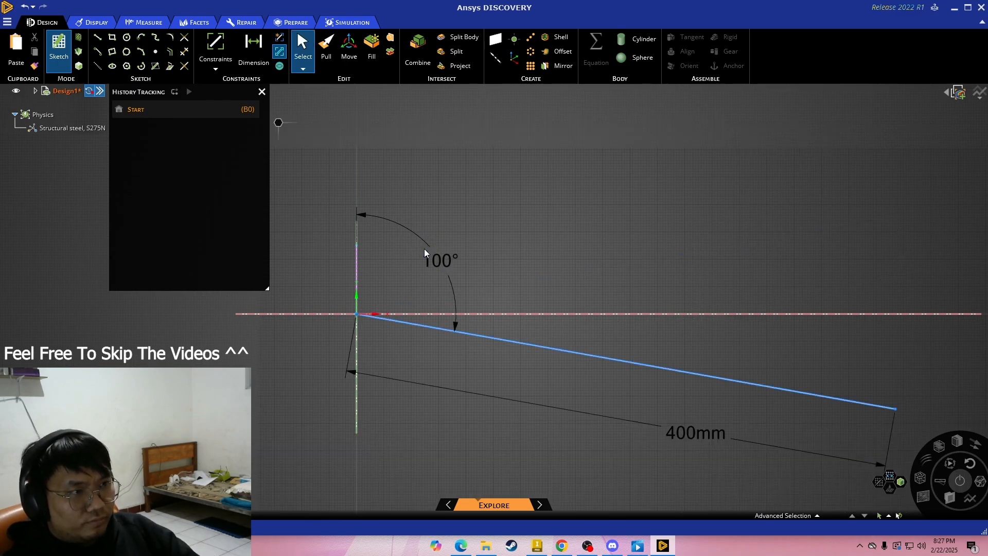
double_click(444, 260)
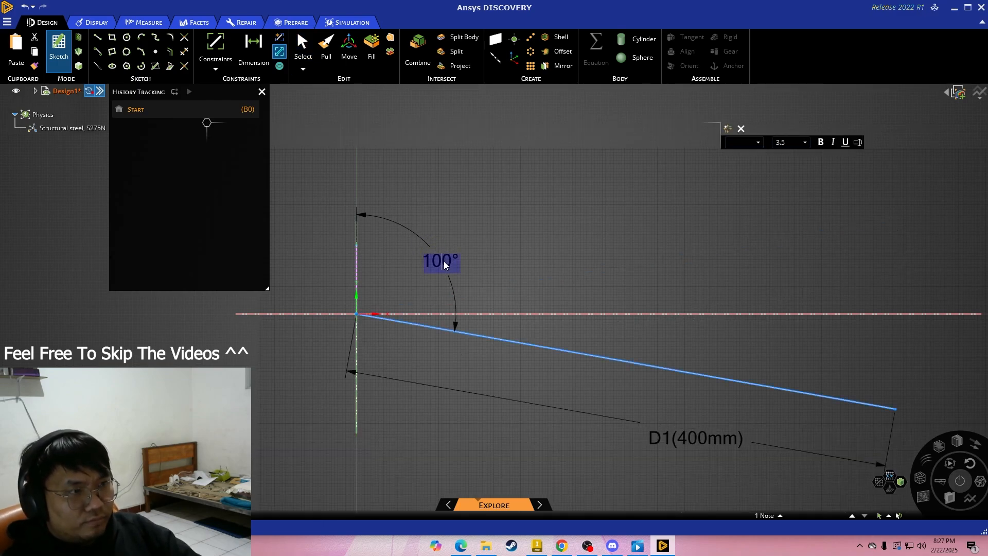
type("90")
key("Return")
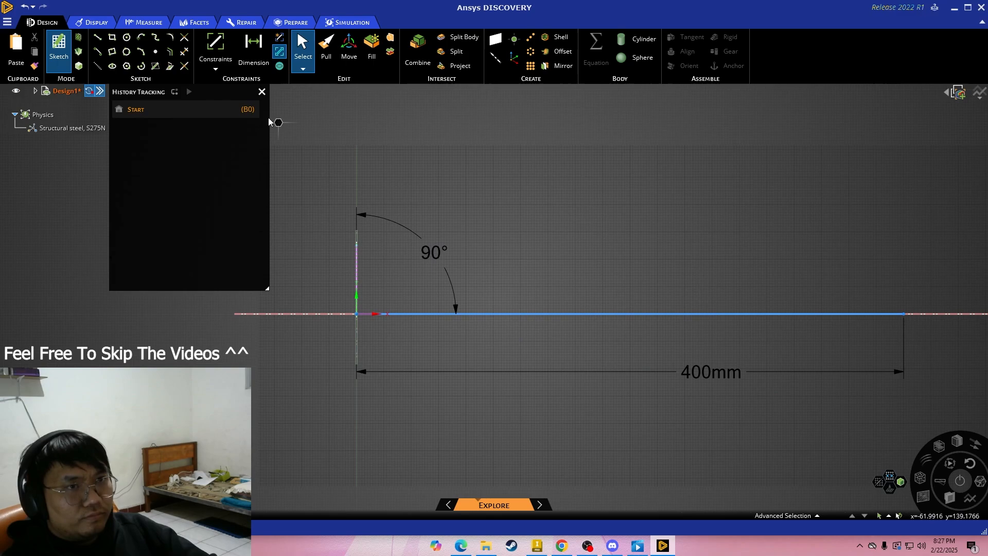
- Sketch a circle about 125 mm in diameter, centred on the 400 mm line roughly a quarter of its length from the origin
left_click(126, 37)
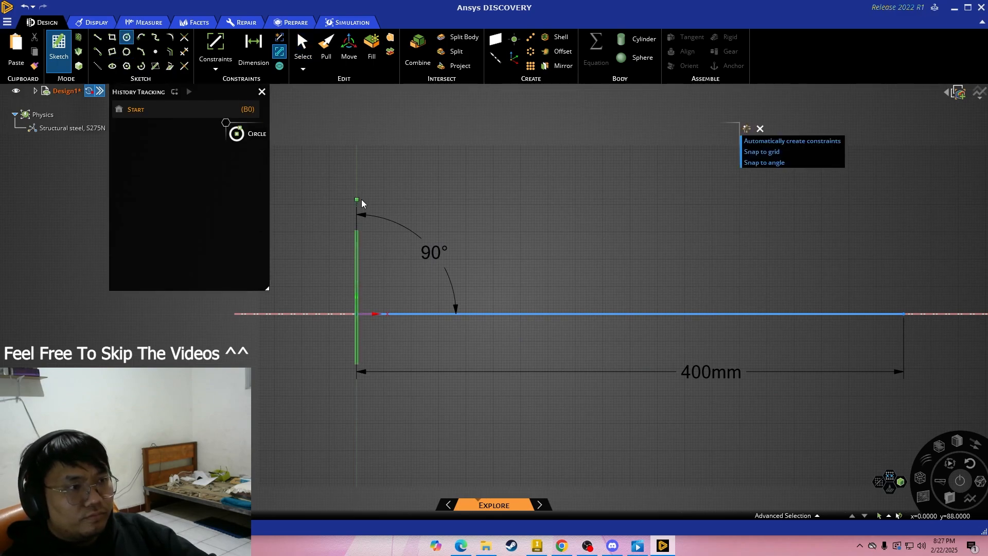
left_click(487, 314)
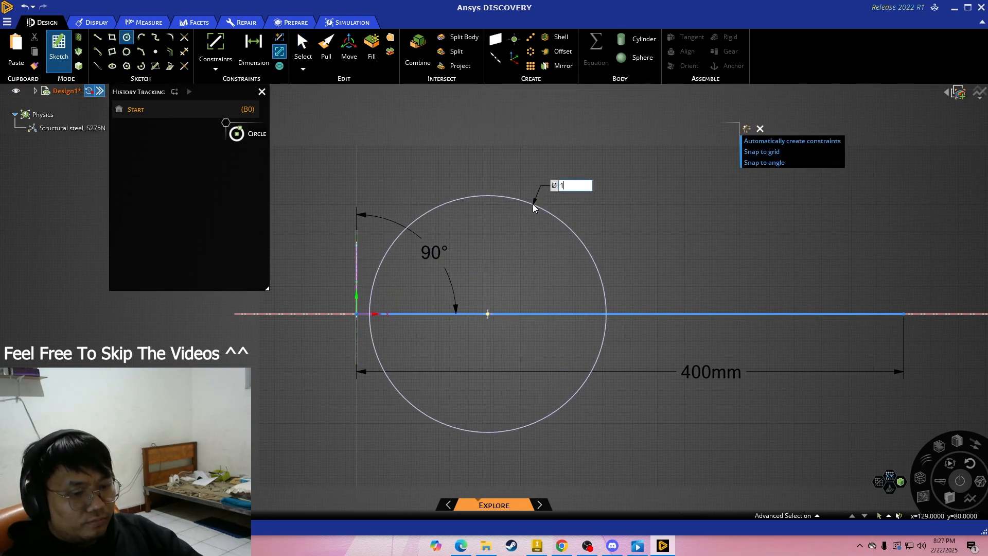
left_click(520, 235)
key("Escape")
- Dimension the circle's diameter
left_click(245, 40)
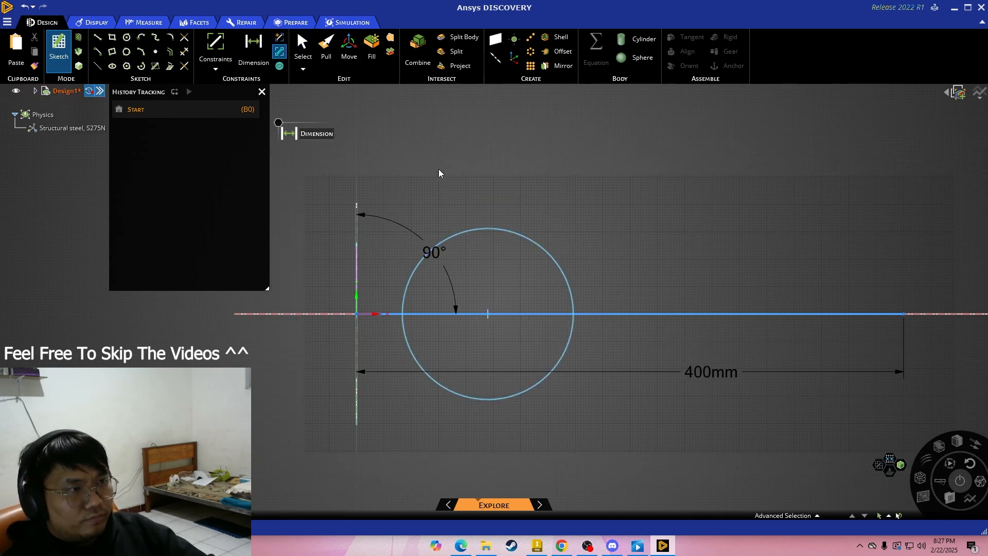
left_click(477, 229)
left_click(553, 193)
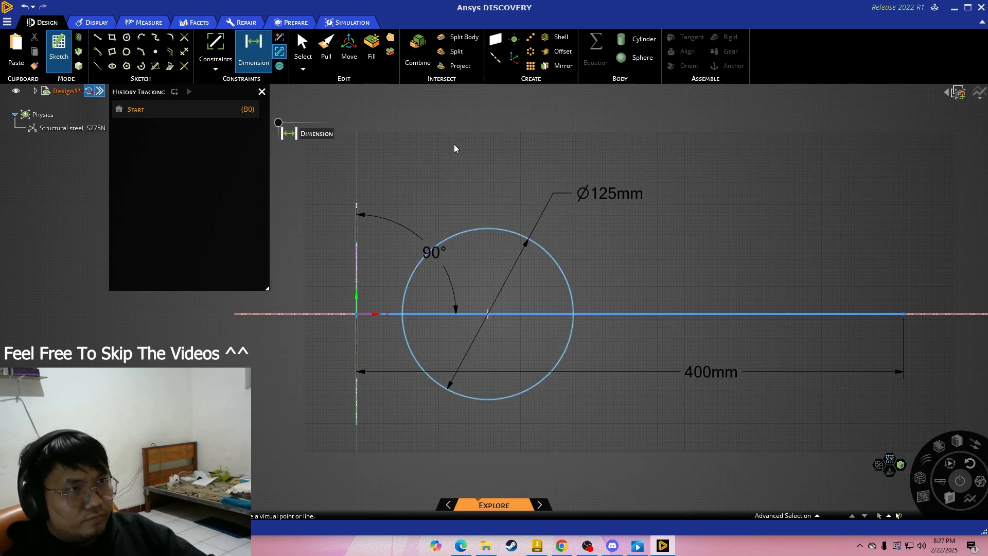
left_click(303, 49)
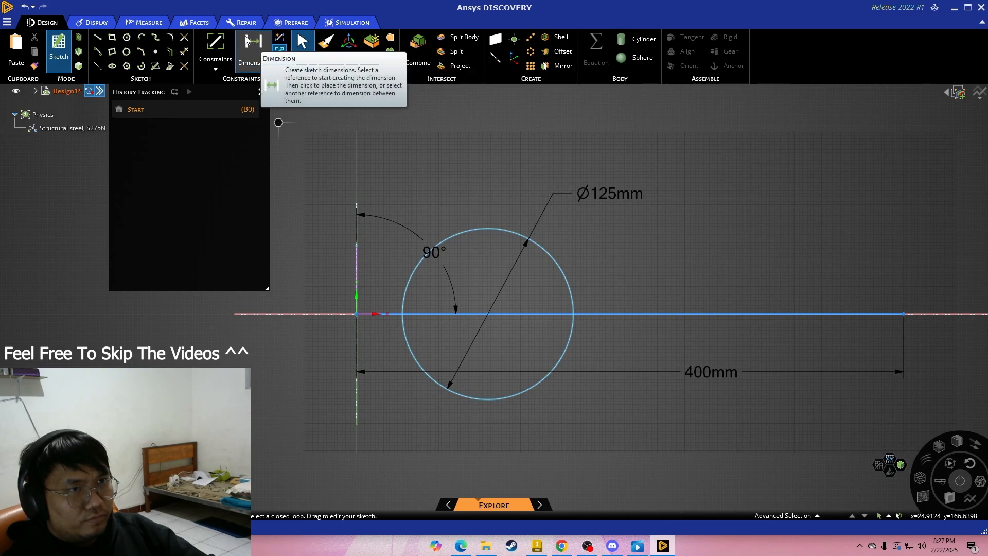
- Apply a coincident constraint between the 125 mm circle and the 400 mm line's start point at the origin
left_click(215, 66)
left_click(222, 84)
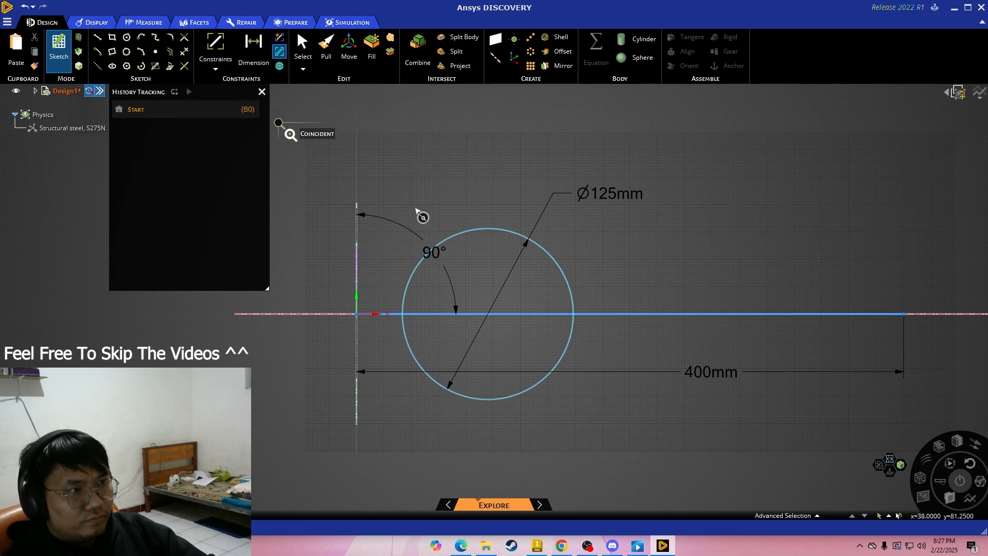
left_click(473, 230)
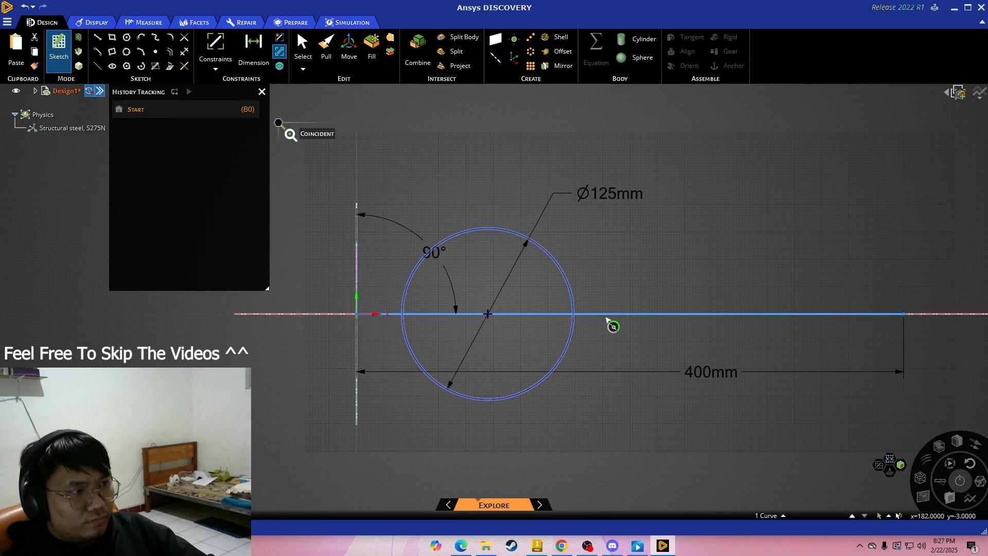
left_click(370, 323)
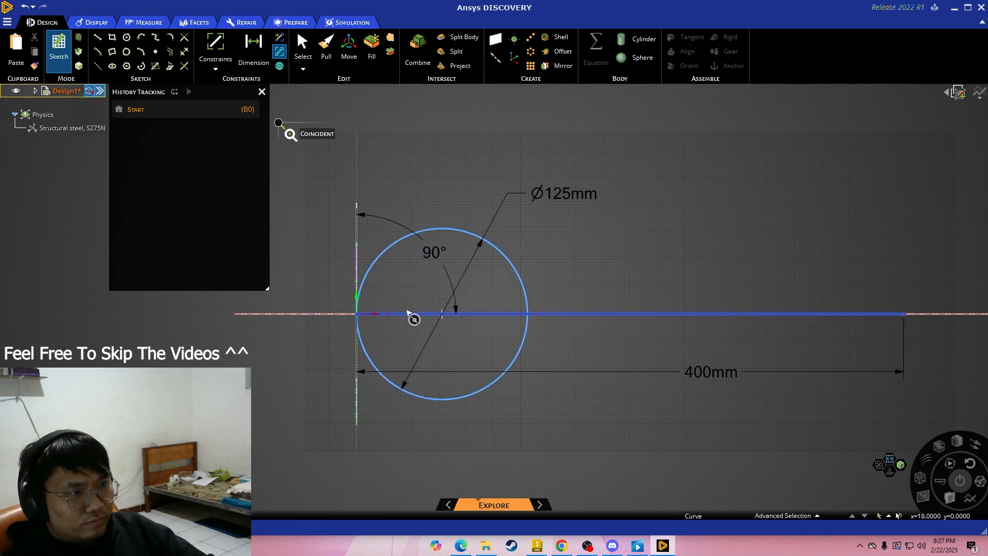
key("Escape")
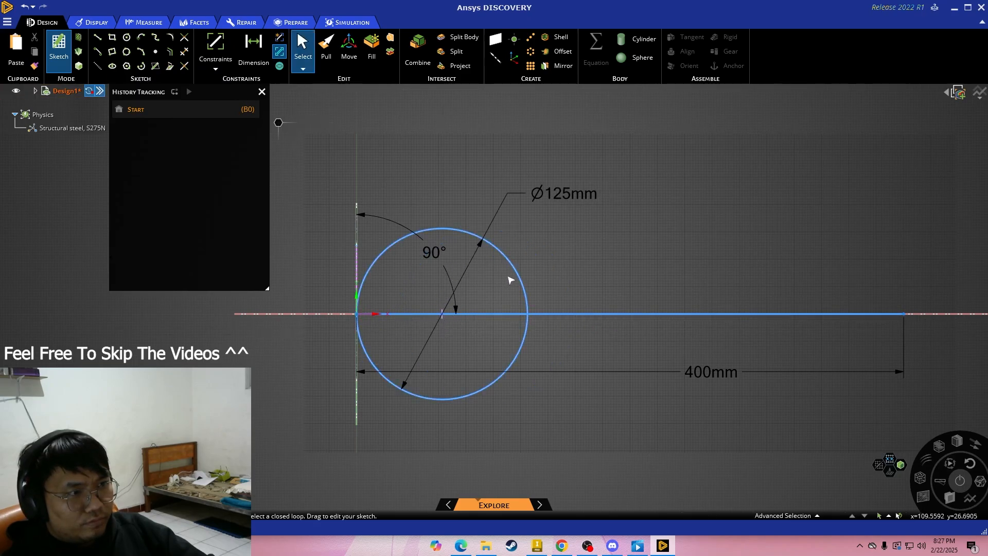
- Sketch a 65 mm diameter circle centred slightly above the 400 mm line, a little past its midpoint
left_click(127, 37)
left_click(671, 277)
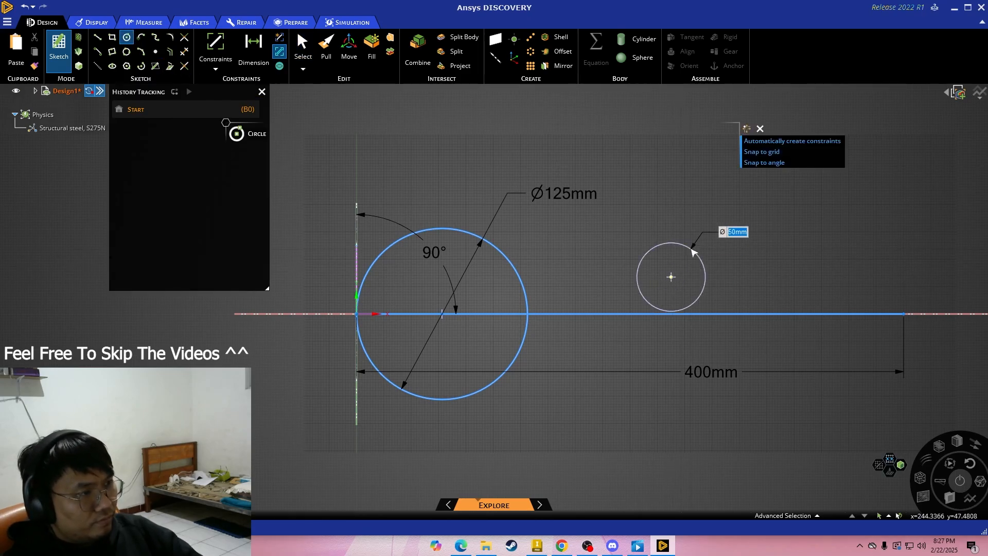
type("65")
key("Return")
key("Escape")
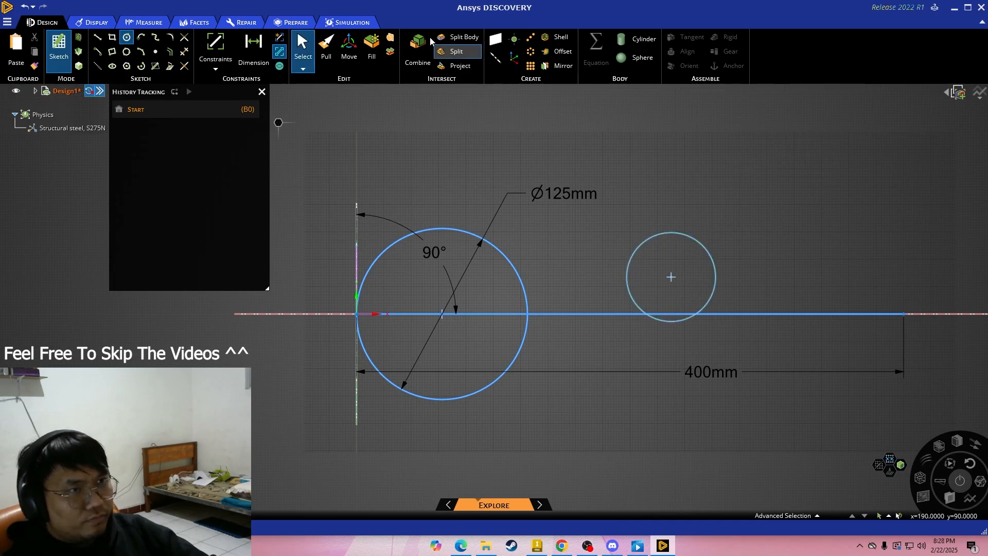
- Dimension the vertical distance from the smaller circle's centre to the 400 mm line and set it to 25 mm
left_click(259, 45)
middle_click_drag(621, 254, 449, 234, "shift")
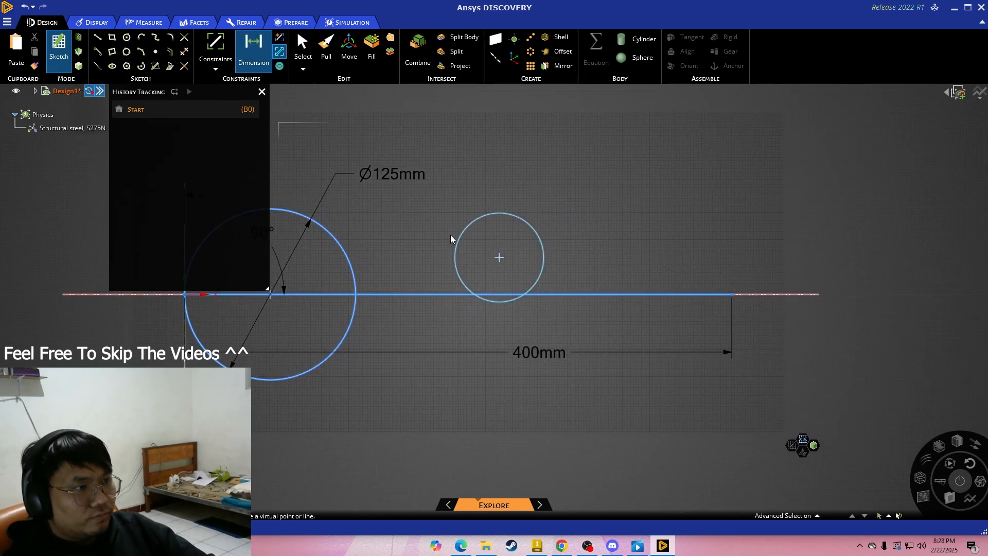
left_click(505, 259)
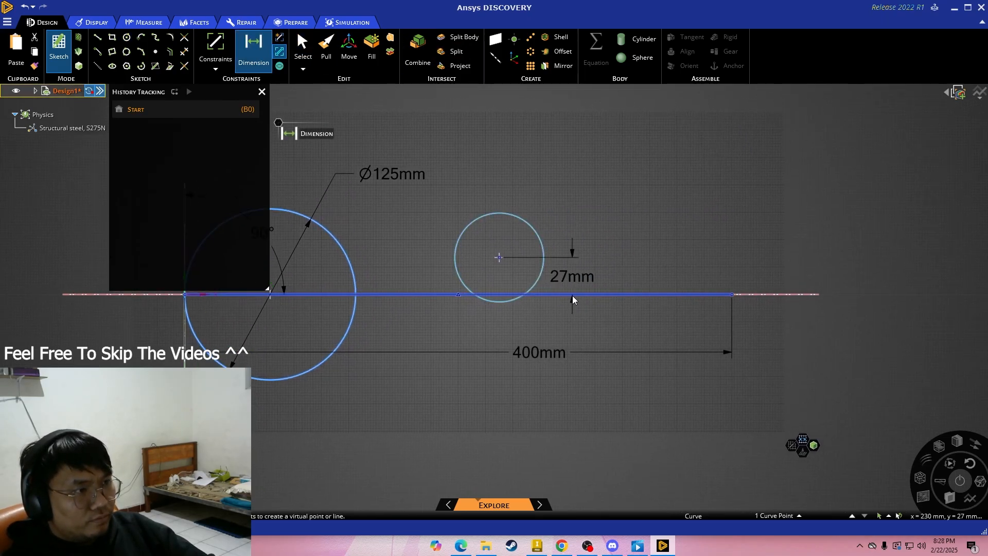
left_click(617, 276)
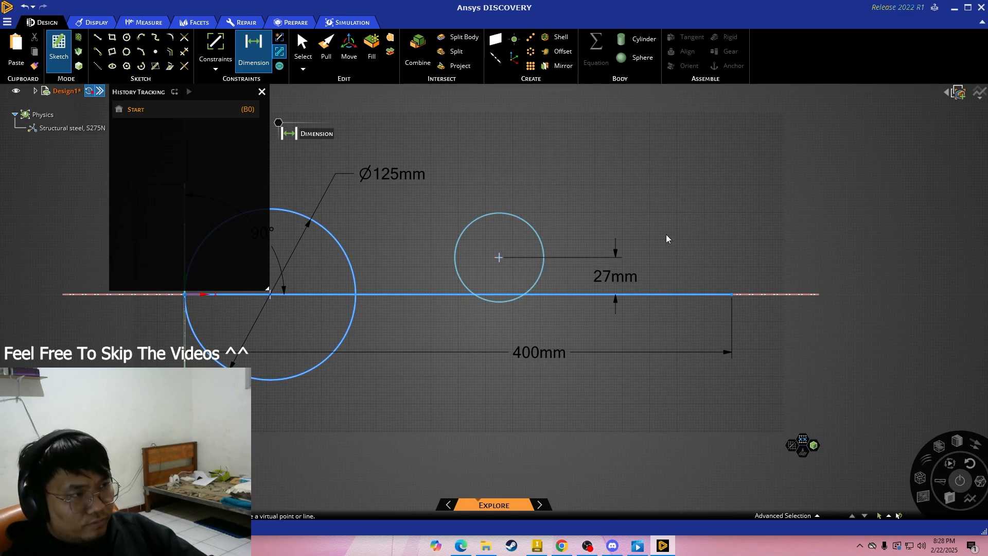
left_click(608, 279)
type("25")
key("Return")
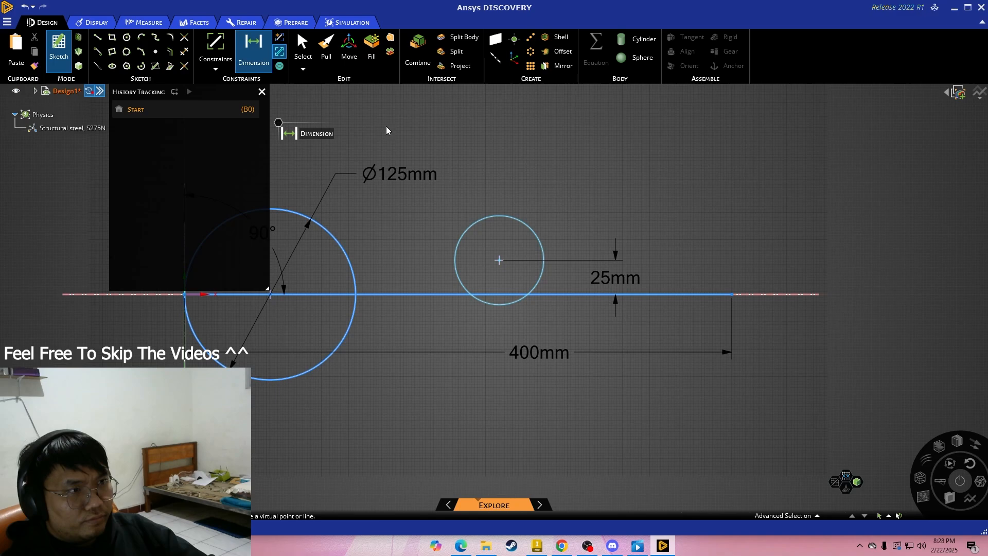
- Dimension the horizontal distance from the smaller circle's centre to the 400 mm line's far end and set it to 165 mm
left_click(499, 260)
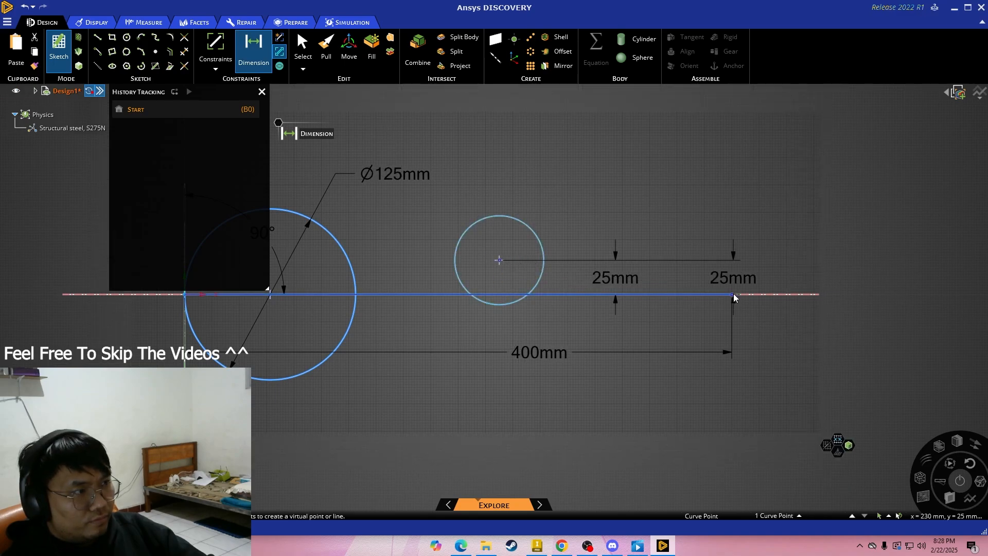
left_click(732, 294)
left_click(607, 154)
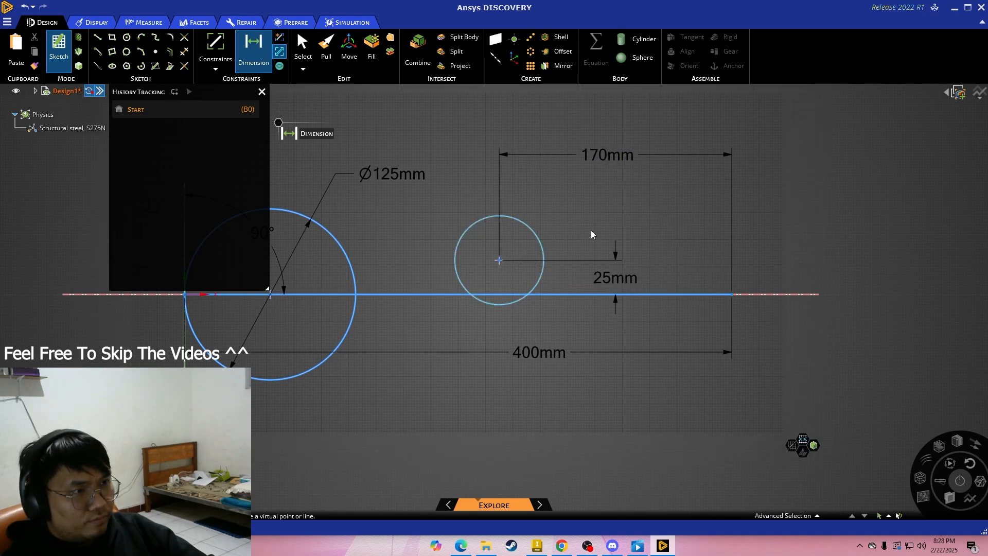
scroll(590, 231, "down", 1)
double_click(602, 164)
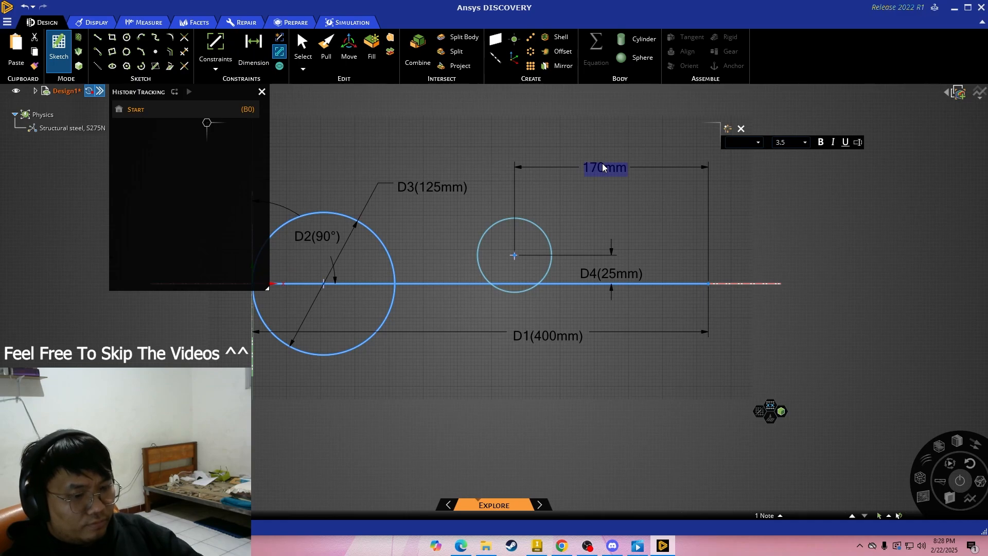
type("165")
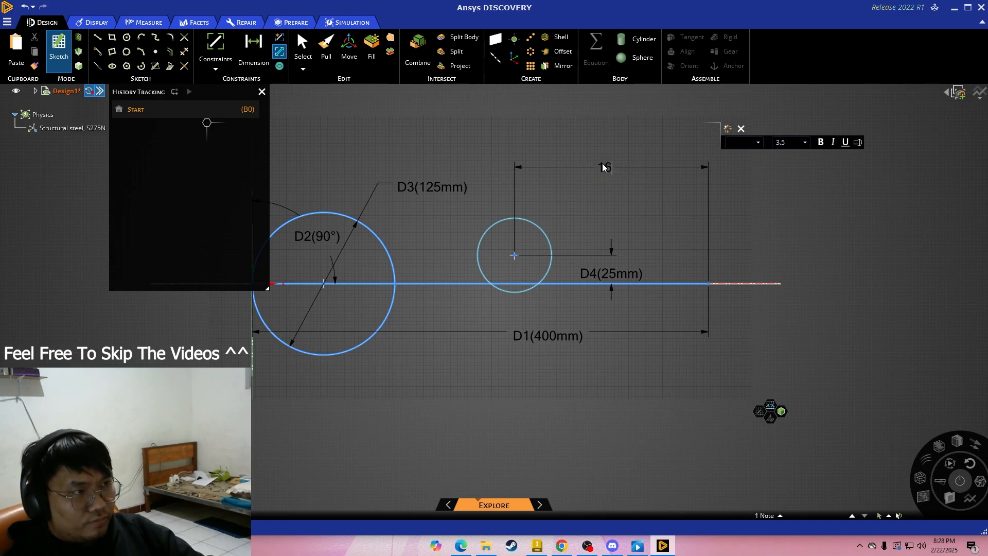
key("Return")
key("Escape")
middle_click_drag(495, 211, 610, 219, "shift")
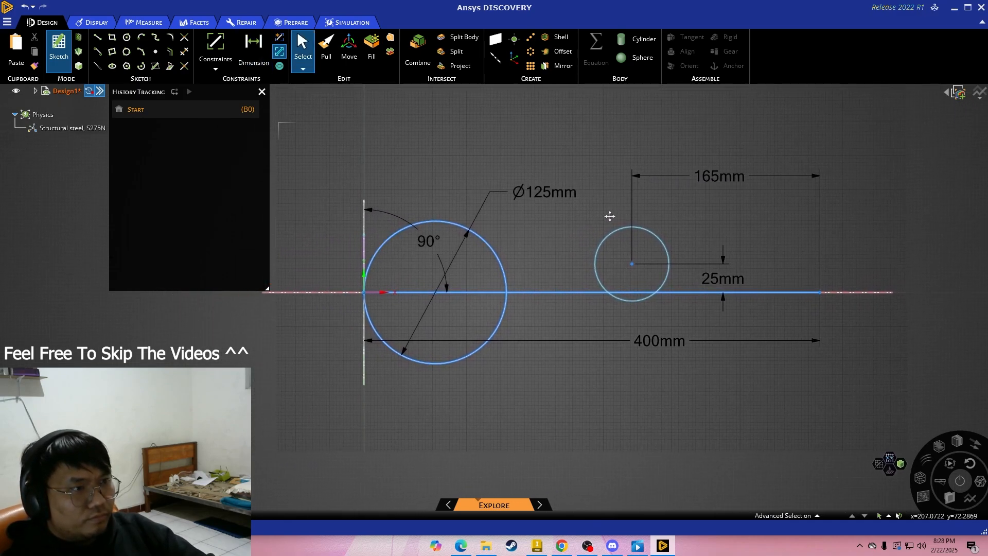
- Sketch a three-point arc from the large circle's upper edge to the 400 mm line's far end, passing through the small circle's top
left_click(141, 51)
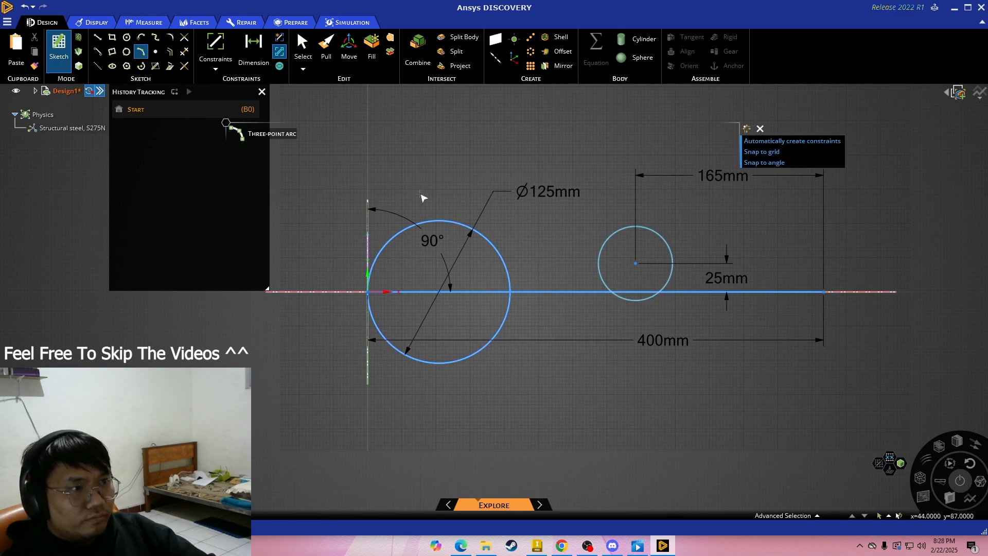
left_click(453, 222)
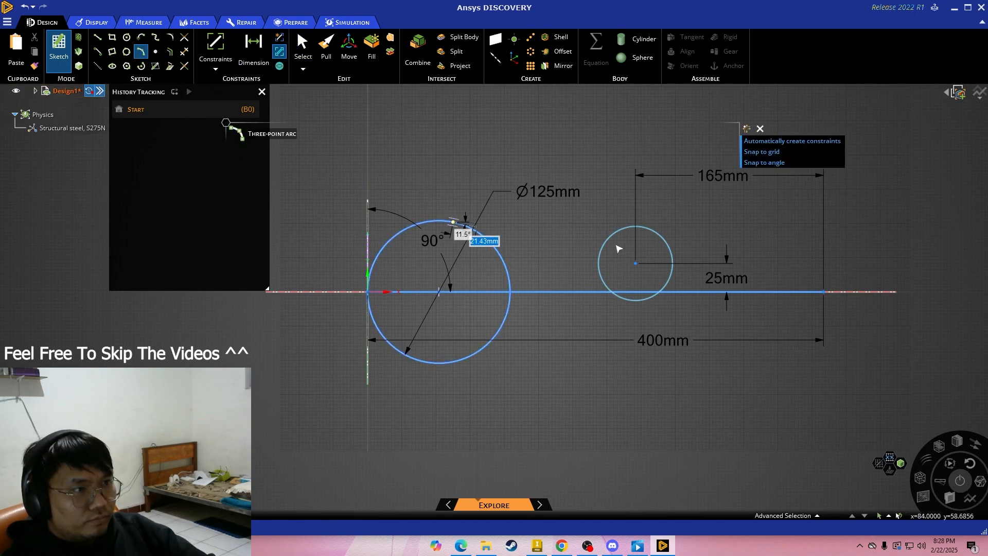
left_click(823, 291)
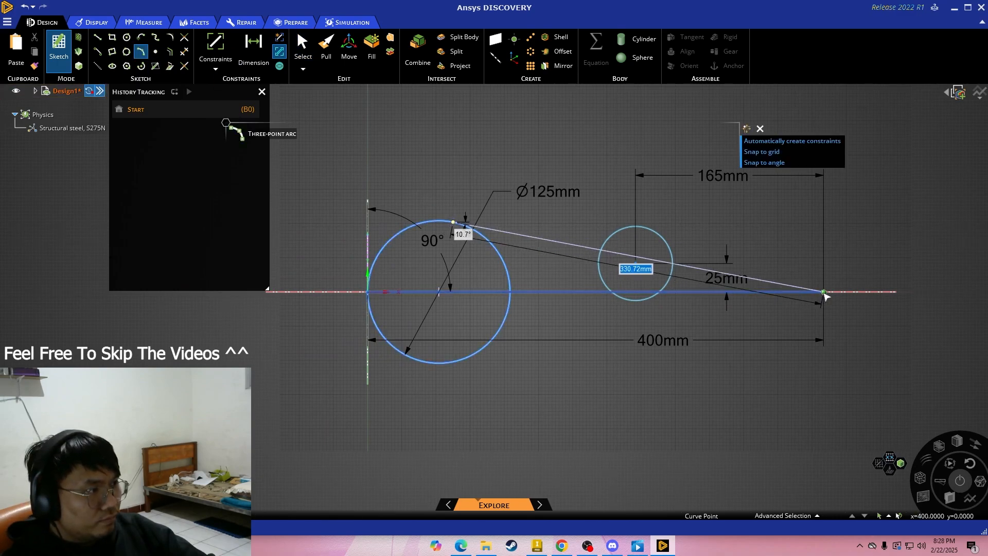
left_click(635, 226)
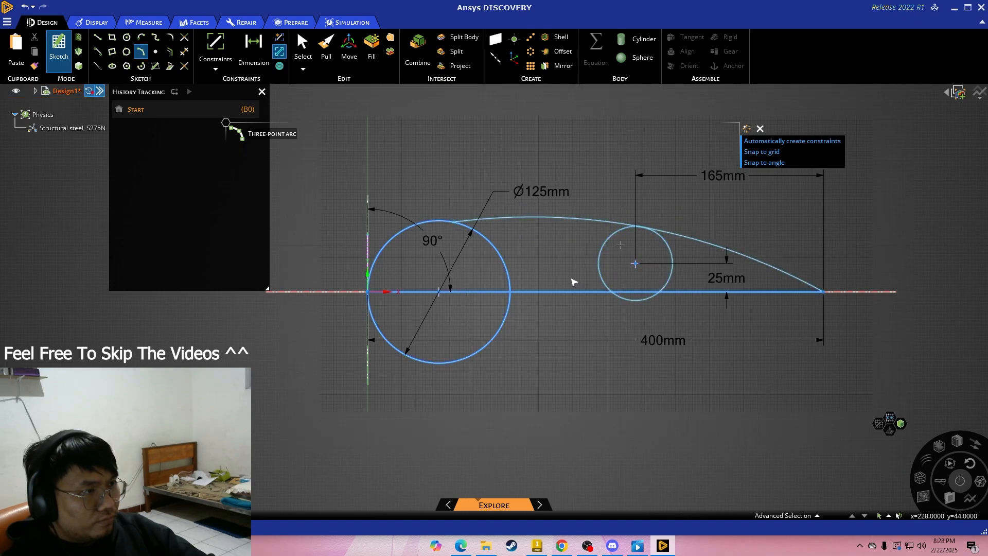
- Sketch a second three-point arc from the large circle's lower edge to the line's far end, passing near the small circle's bottom
left_click(462, 359)
left_click(823, 292)
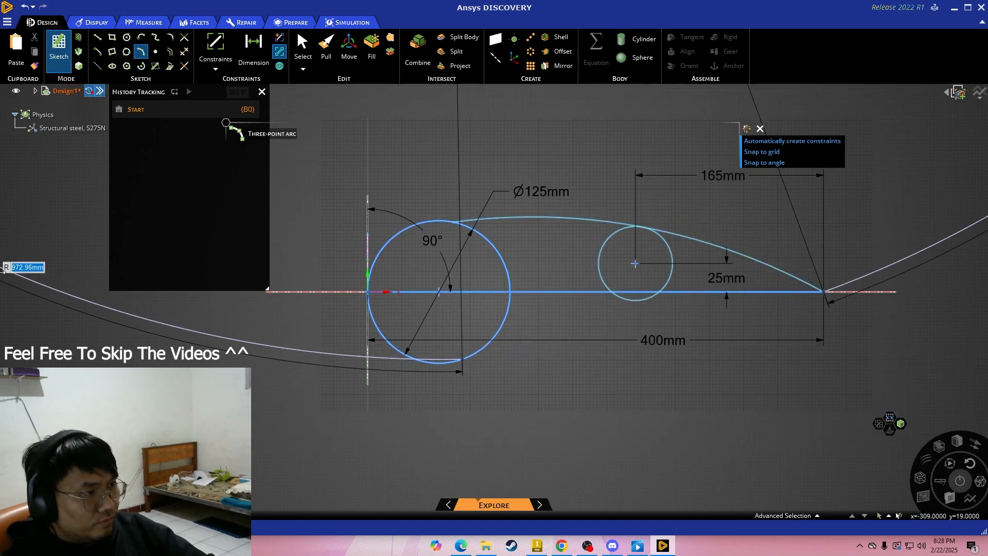
left_click(650, 304)
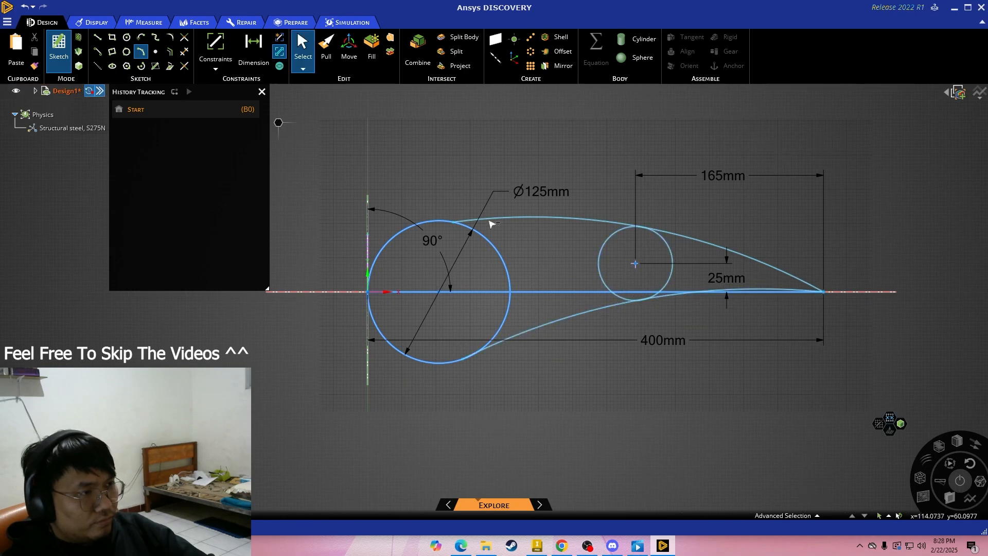
key("Escape")
- Constrain the upper arc tangent to both the large circle and the small circle
left_click(216, 68)
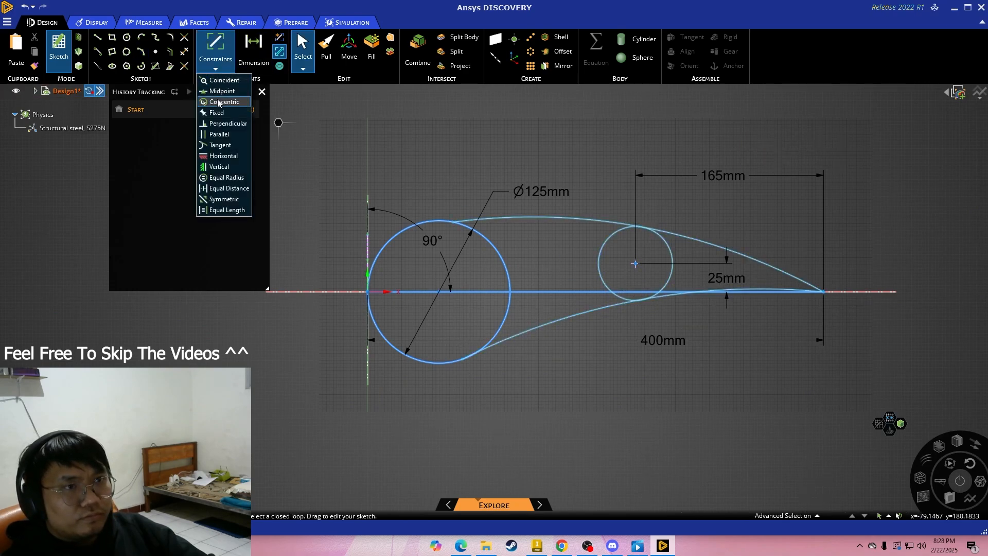
left_click(220, 144)
left_click(487, 220)
left_click(485, 239)
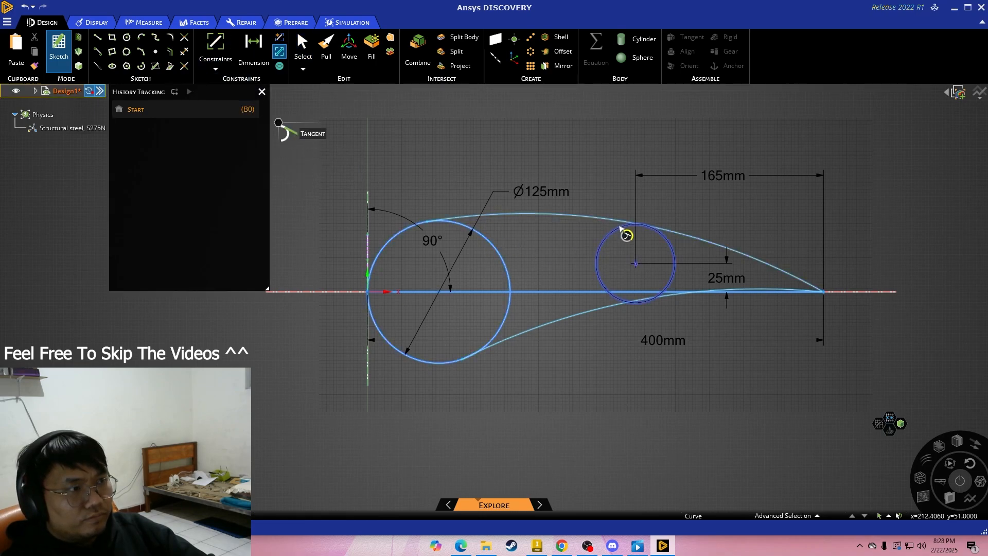
left_click(620, 224)
left_click(623, 227)
- Constrain the lower arc tangent to both the large circle and the small circle
left_click(586, 315)
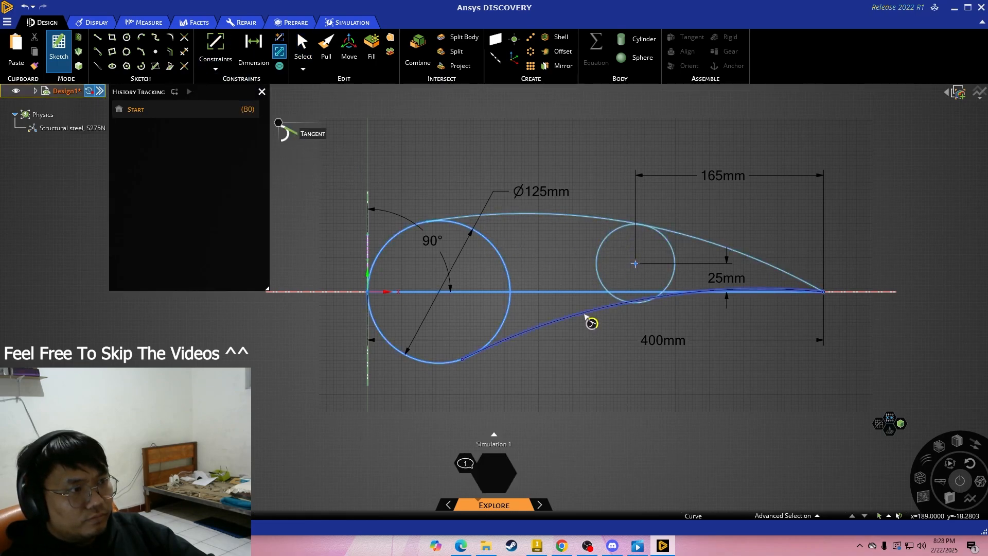
left_click(504, 327)
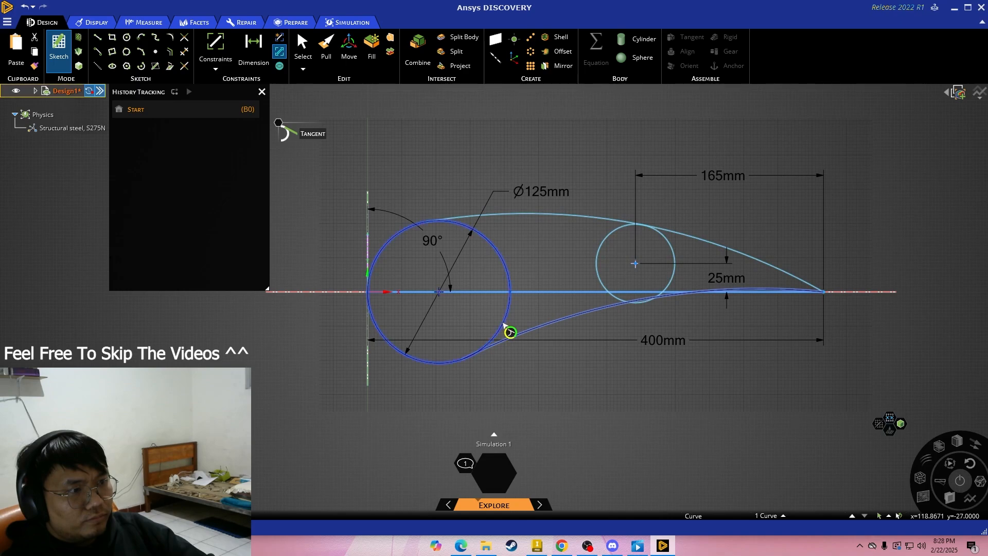
left_click(568, 323)
left_click(612, 284)
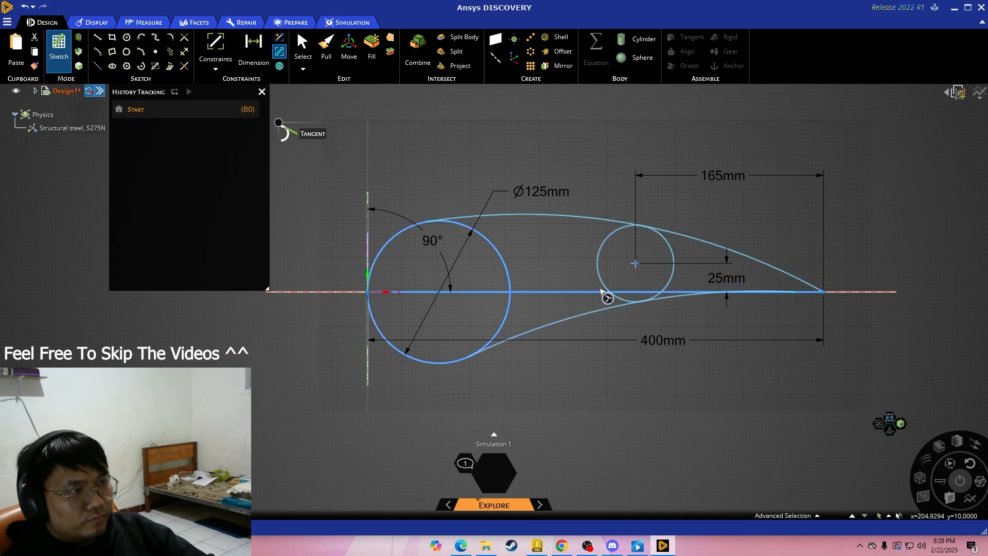
key("Escape")
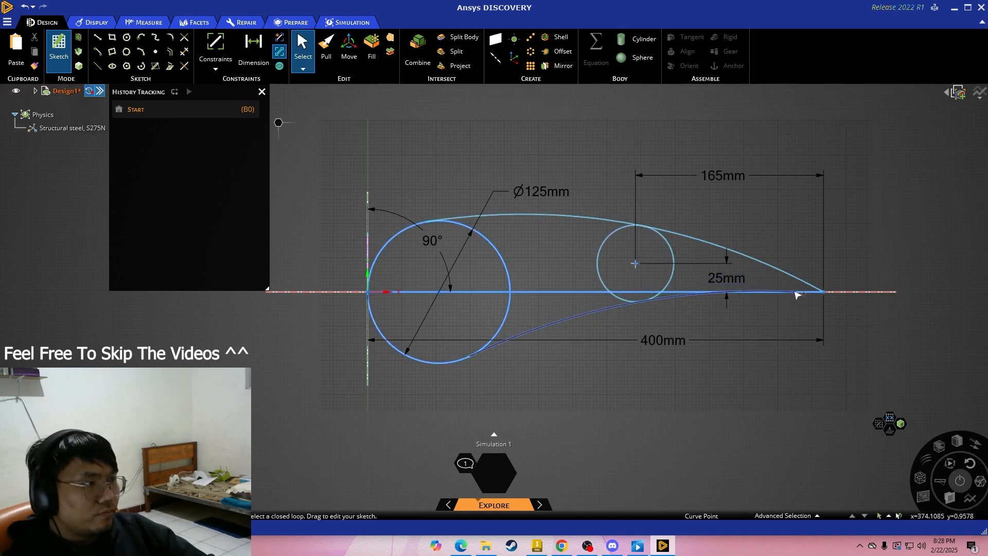
- Test the sketch's remaining freedom by pulling on the lower arc near its end and on the small circle's edge
left_click_drag(795, 291, 823, 292)
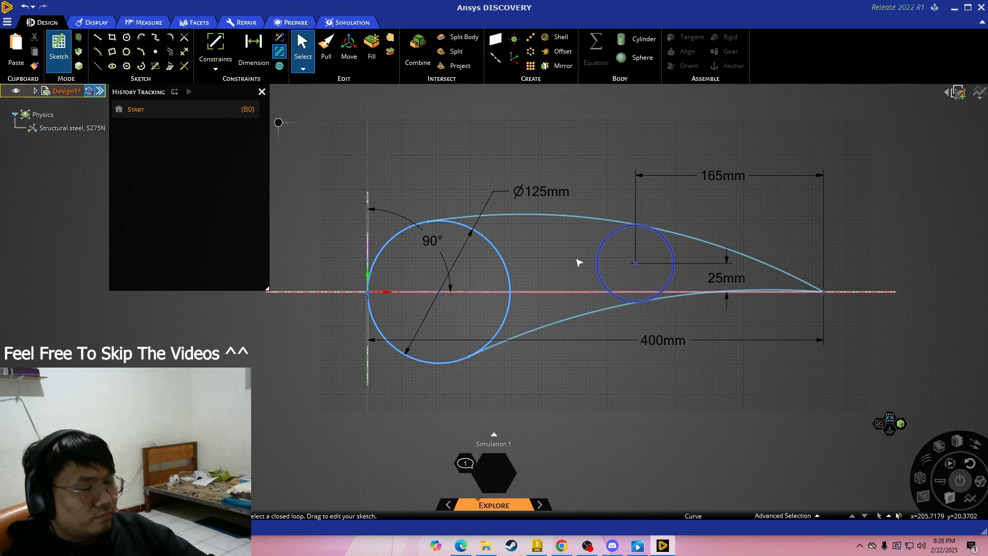
scroll(780, 287, "up", 4)
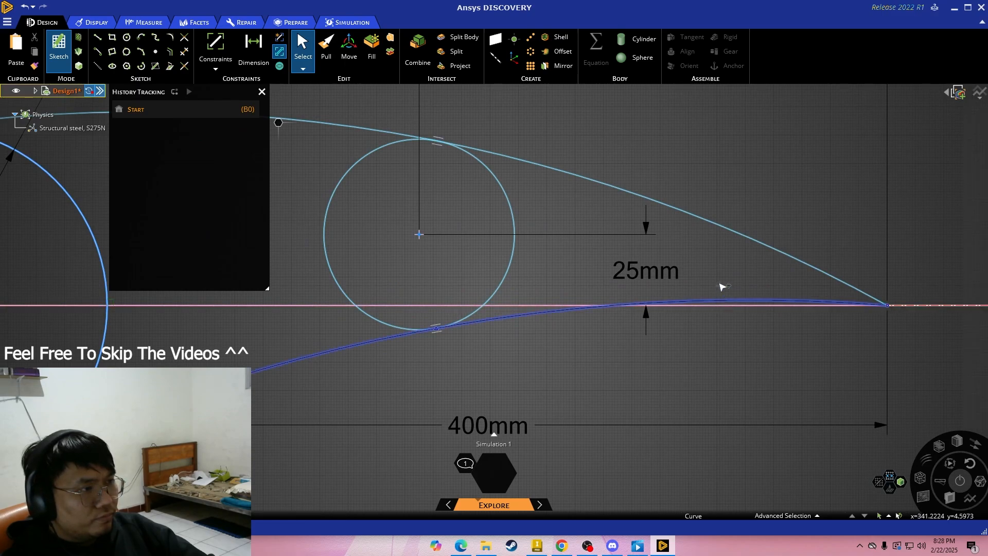
left_click_drag(505, 207, 516, 190)
- Dimension the small circle's diameter and set it to 65 mm
left_click(268, 47)
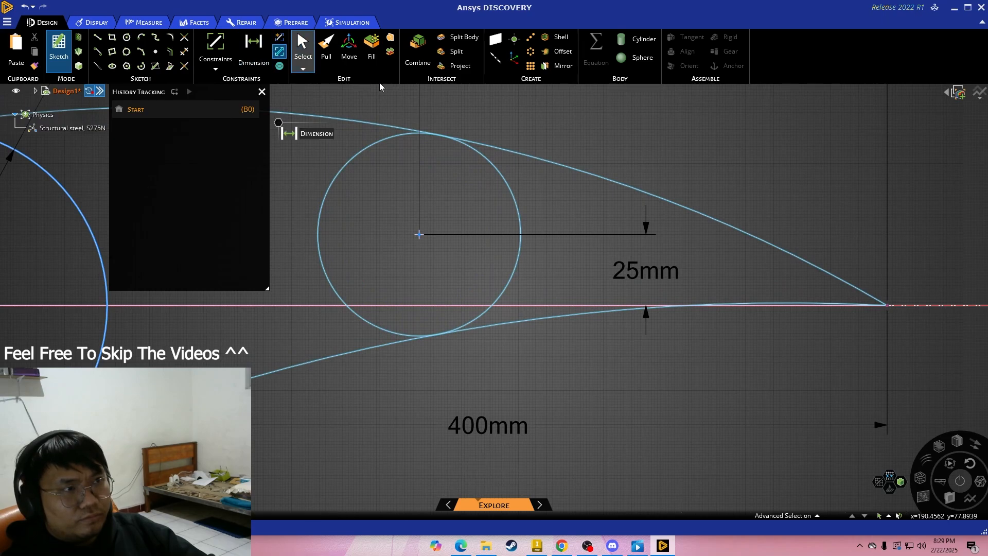
scroll(505, 130, "down", 2)
scroll(504, 129, "down", 1)
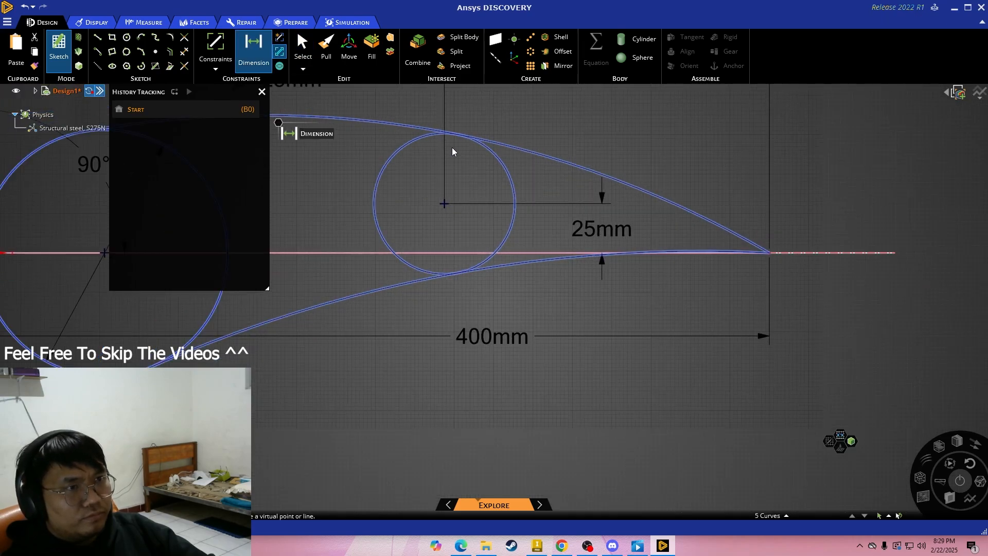
key("Escape")
left_click(268, 48)
left_click(489, 152)
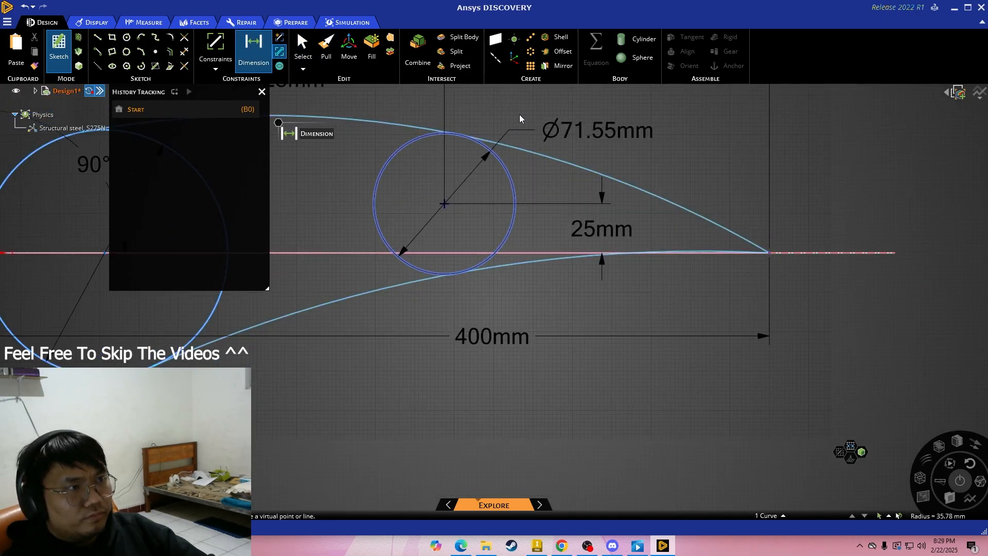
left_click(541, 104)
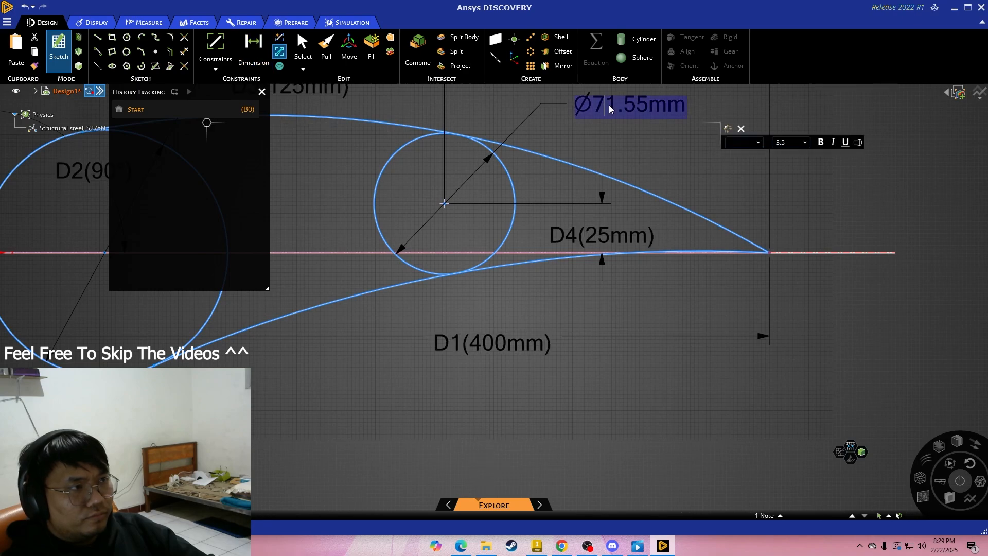
type("65")
key("Return")
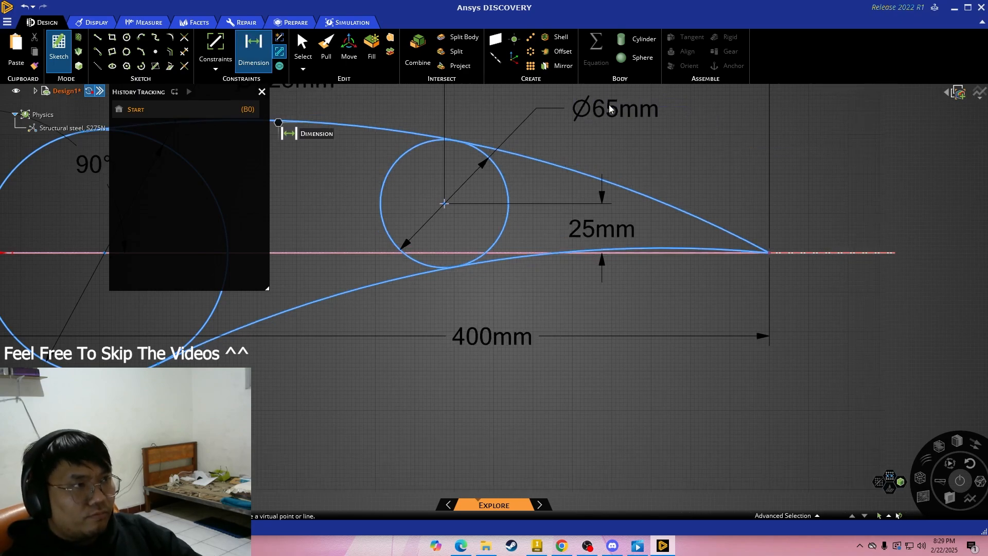
key("Escape")
- Try to set the chord line's angle dimension to 100°, and undo the change
scroll(523, 163, "down", 1)
middle_click_drag(470, 184, 611, 229, "shift")
double_click(437, 195)
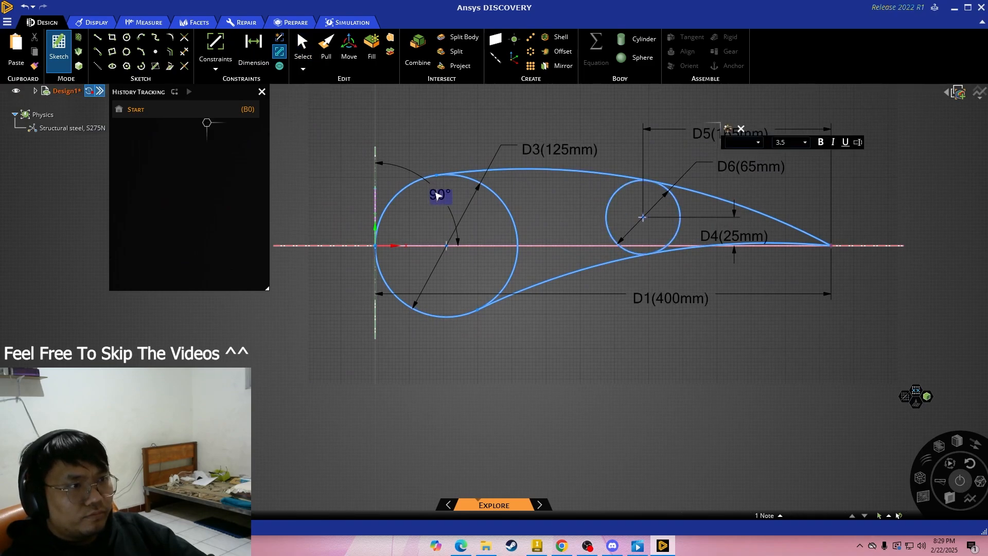
type("100")
key("Return")
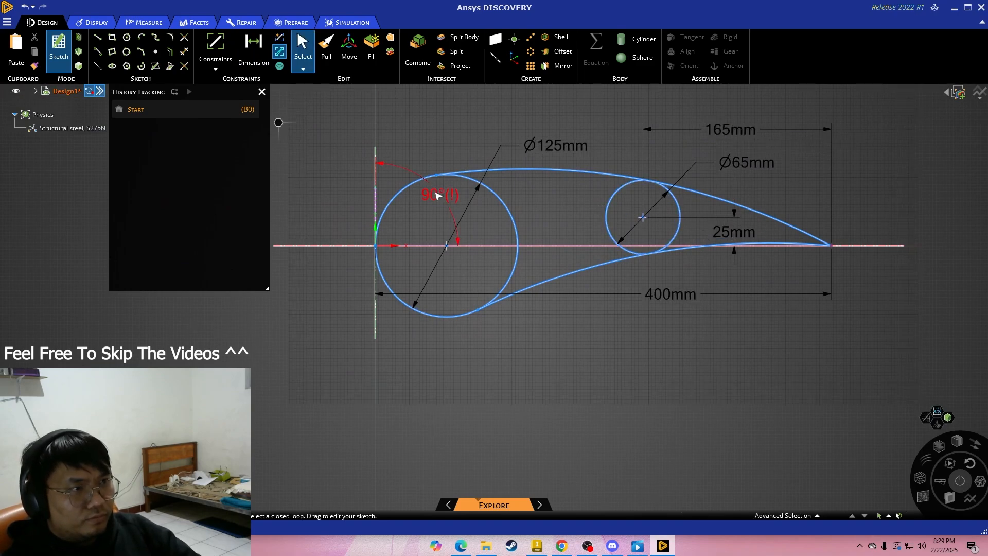
key("ctrl+z")
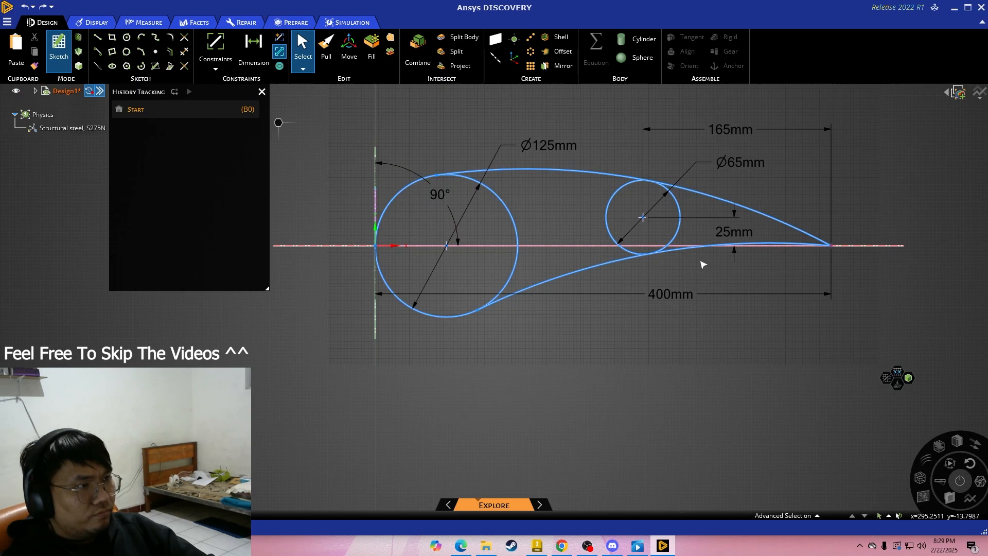
- Try to delete the chord line and its trailing endpoint from the sketch, and undo the attempt
left_click(570, 246)
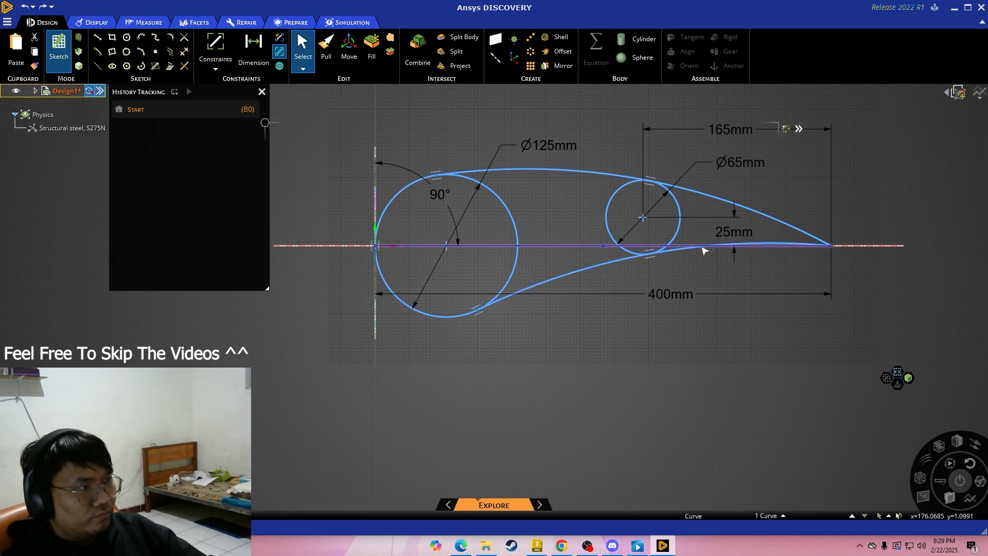
key("Delete")
left_click(832, 246)
key("Delete")
left_click(832, 246)
key("Delete")
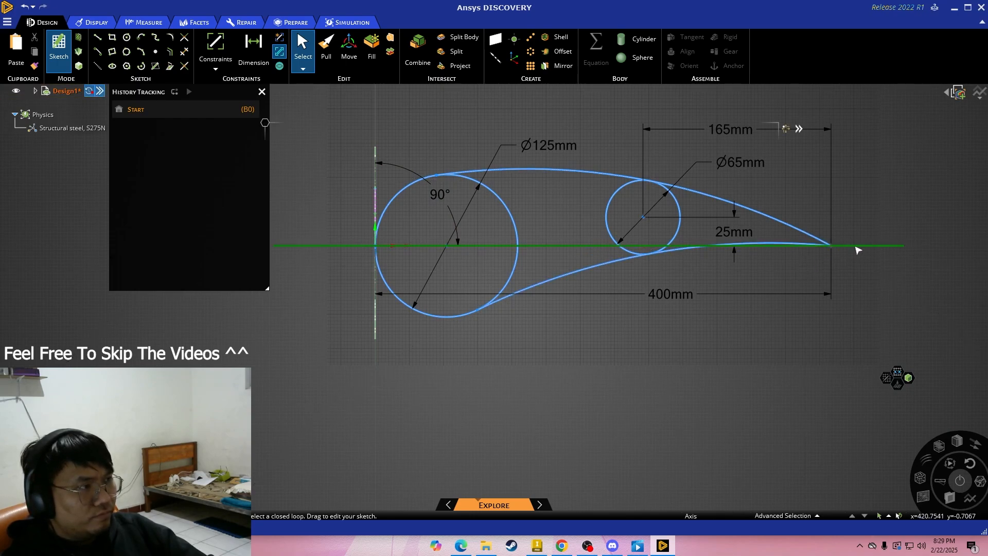
left_click(525, 246)
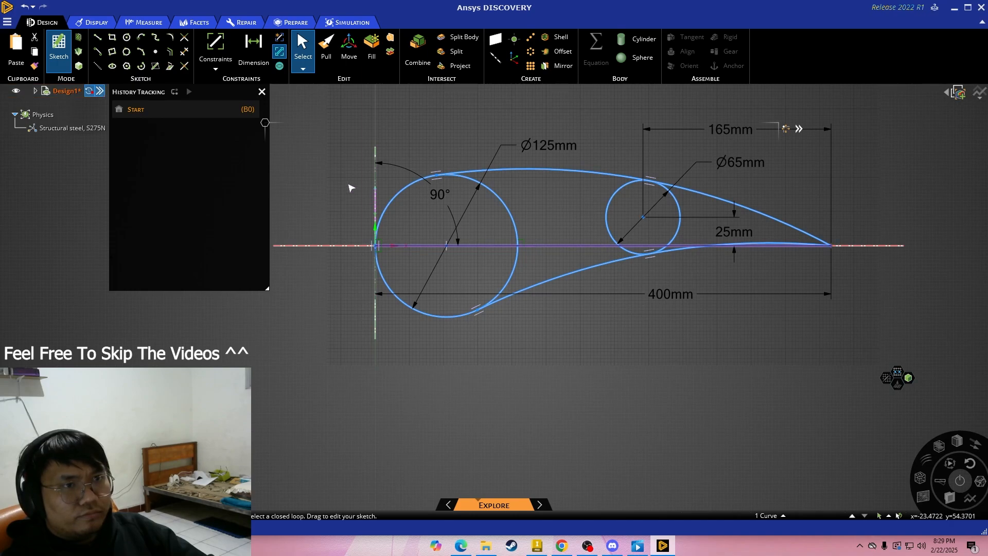
key("Delete")
key("ctrl+z")
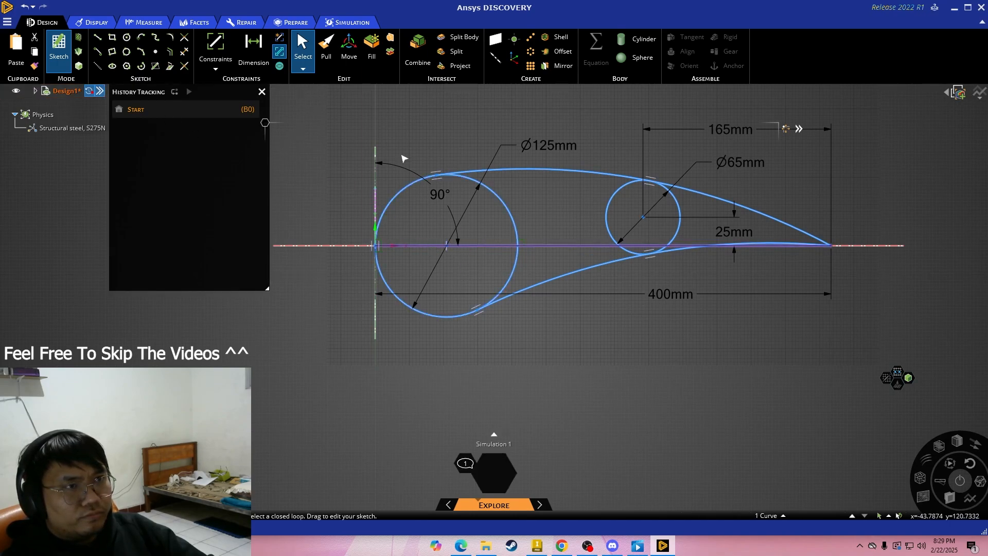
- Move the angle dimension closer to the origin, try to set it to 100°, and undo both changes
left_click(411, 226)
left_click_drag(448, 201, 413, 218)
double_click(411, 210)
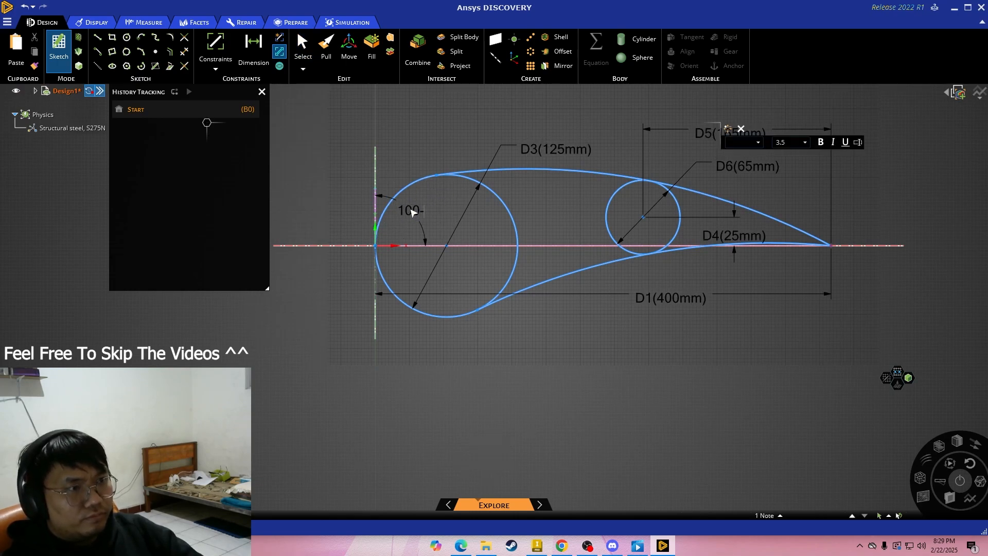
type("100")
key("Return")
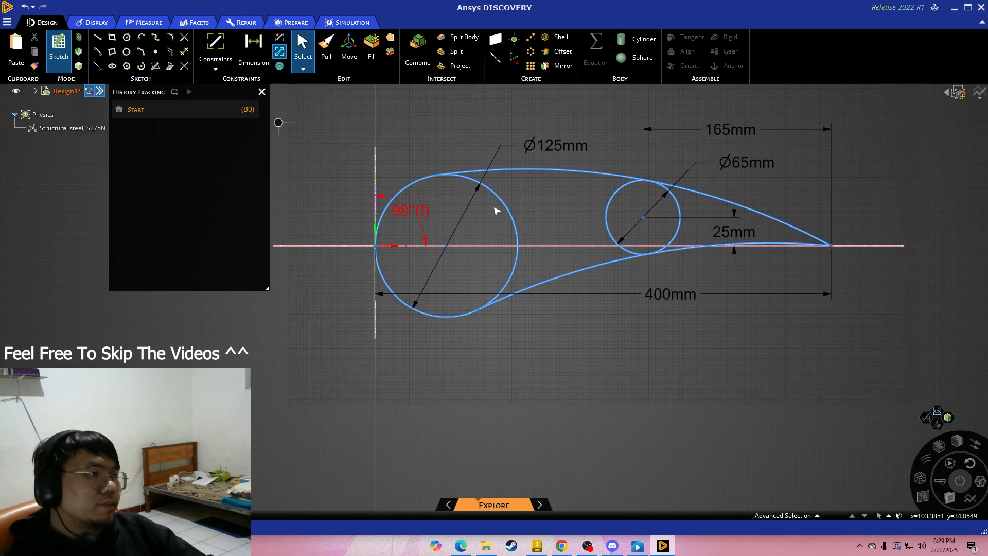
key("ctrl+z")
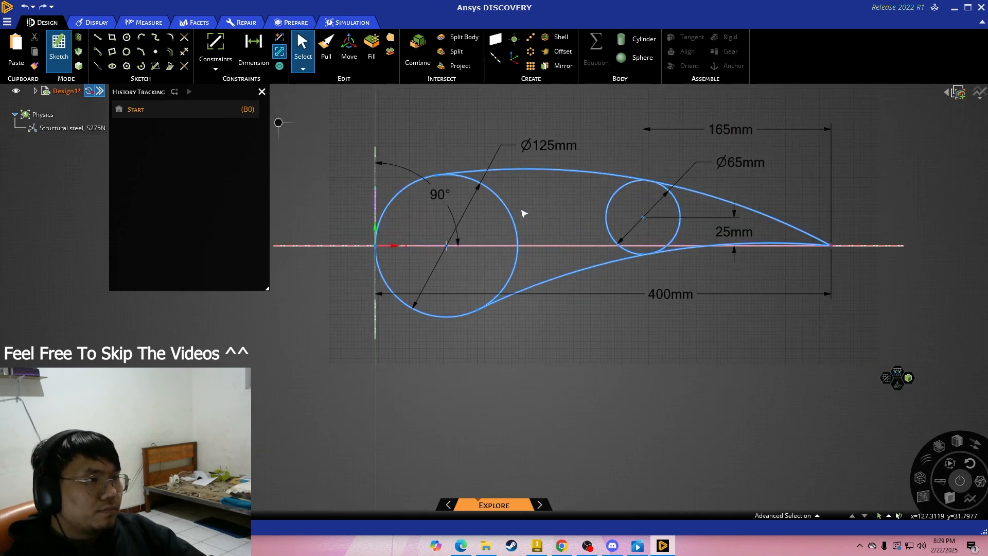
- Undo the small circle's 65 mm diameter dimension and the lower arc's tangent constraints
key("ctrl+z")
key("ctrl+z")
key("ctrl+z")
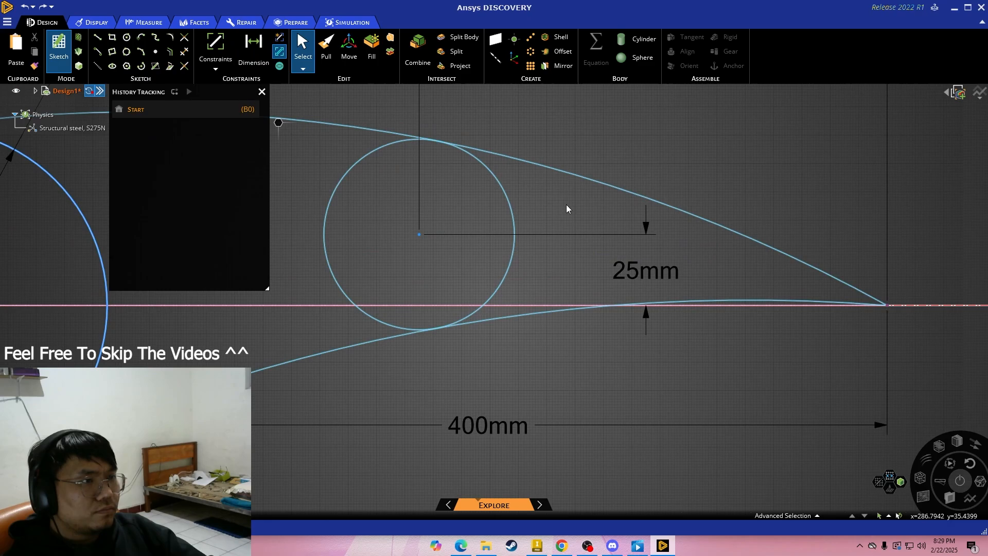
scroll(566, 205, "down", 6)
middle_click_drag(529, 217, 618, 231)
key("ctrl+z")
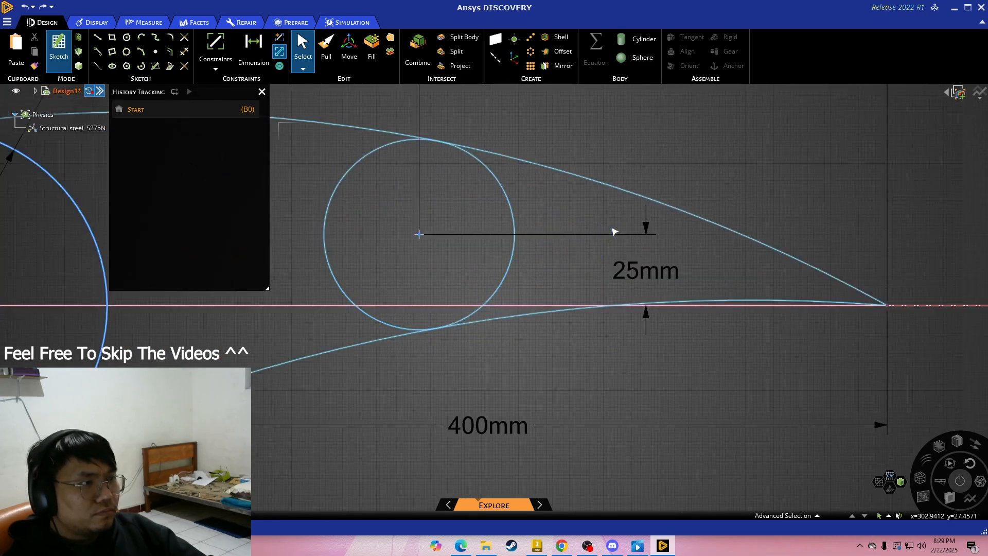
key("ctrl+z")
key("ctrl+z")
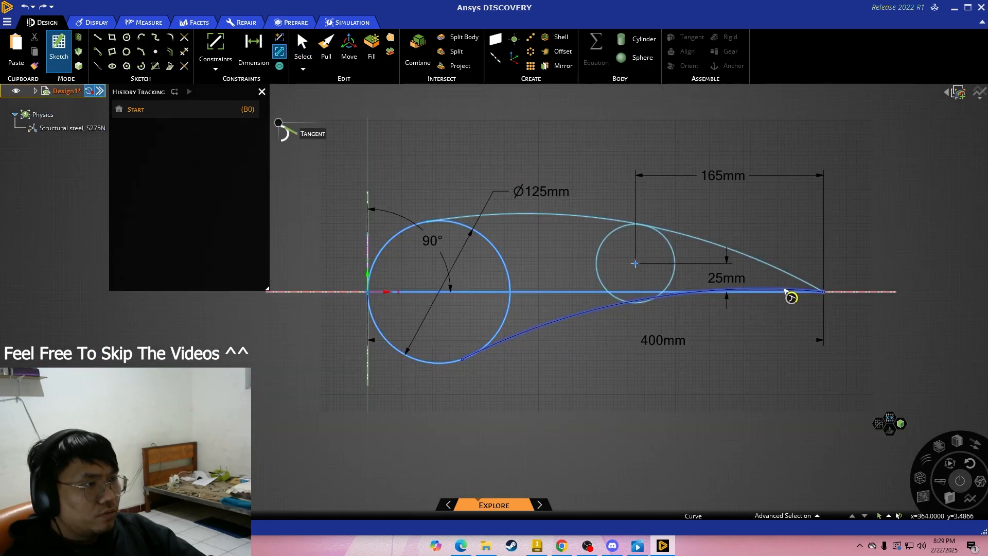
- Delete the lower arc and set the chord line's angle from the vertical axis to 100°
left_click(661, 293)
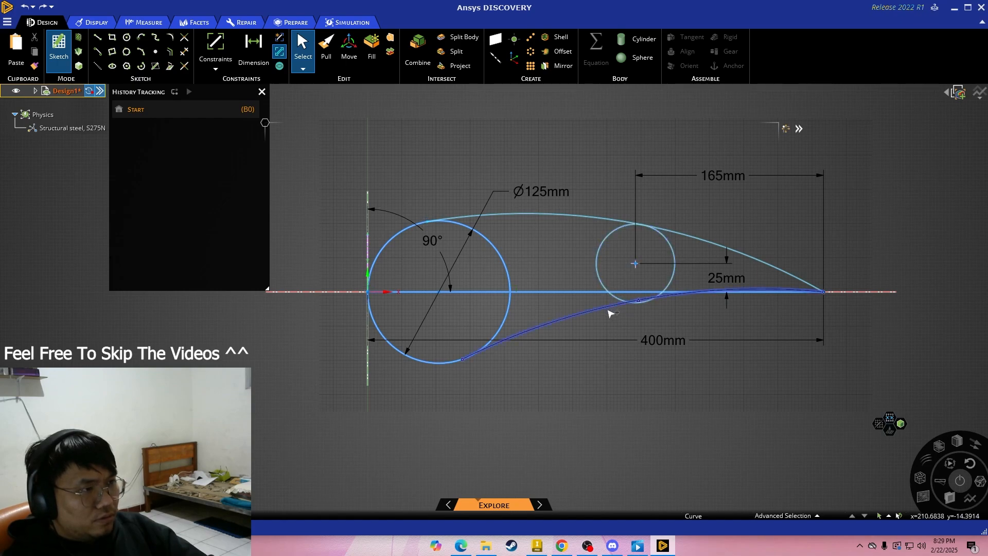
left_click(610, 312)
key("Delete")
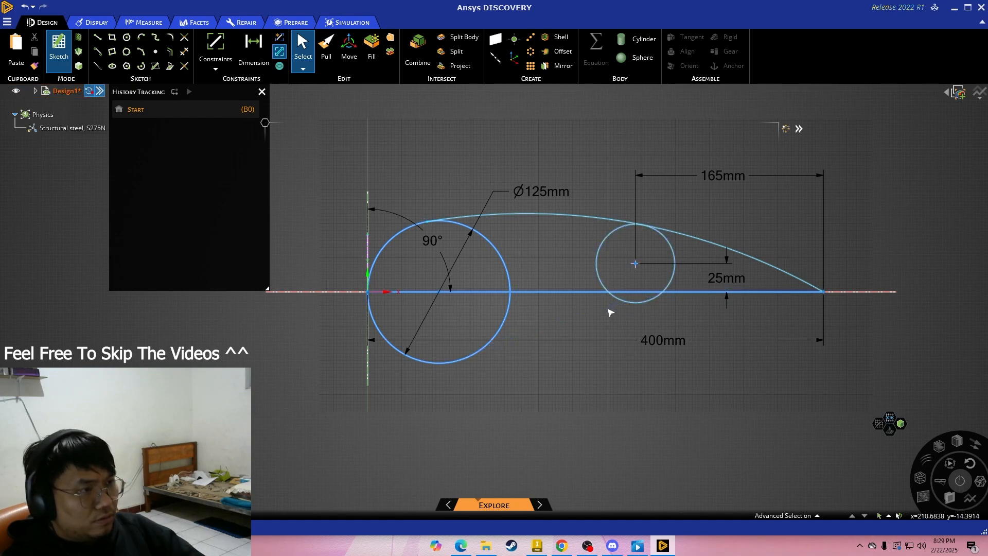
double_click(439, 245)
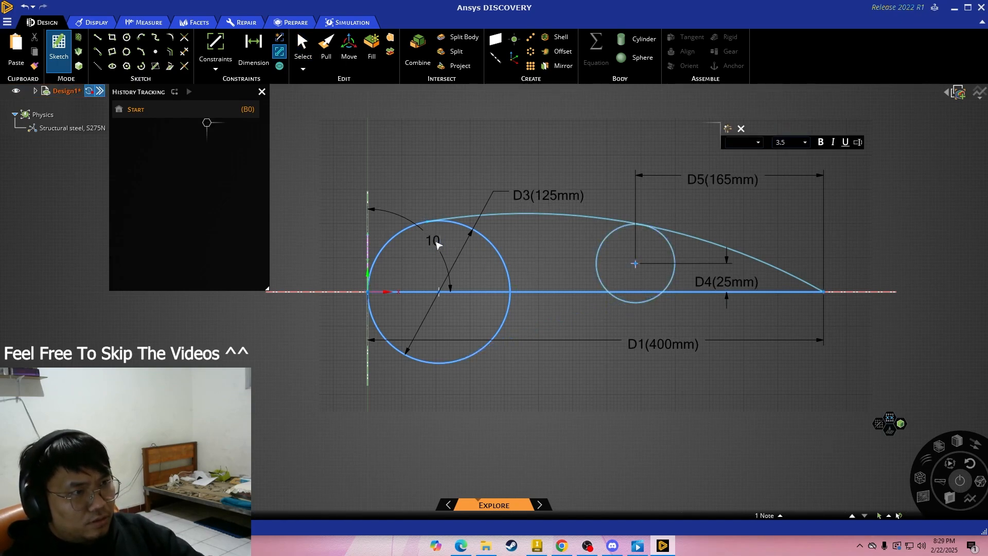
key("Return")
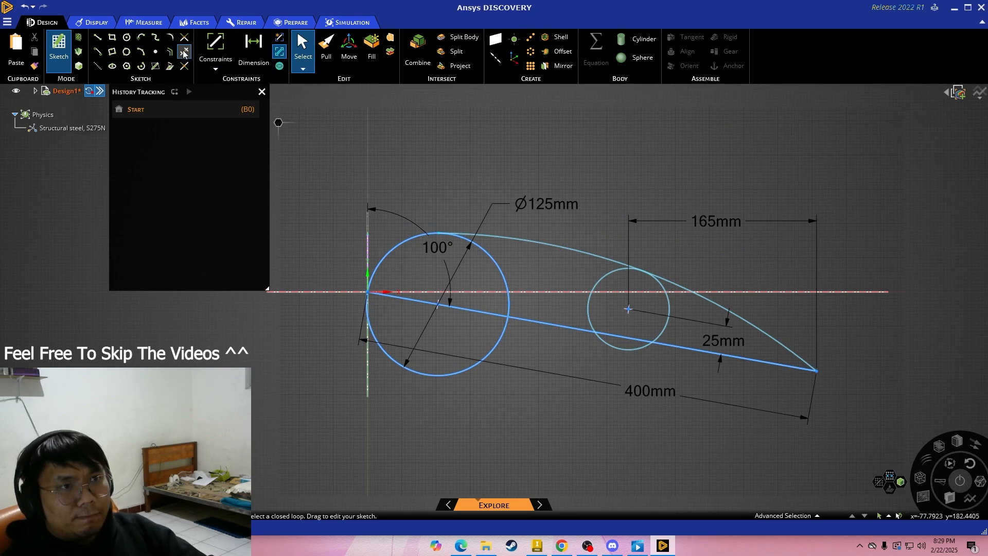
- Draw a new lower three-point arc from the underside of the large circle to the chord's trailing end, bulging upward beneath the small circle
left_click(140, 51)
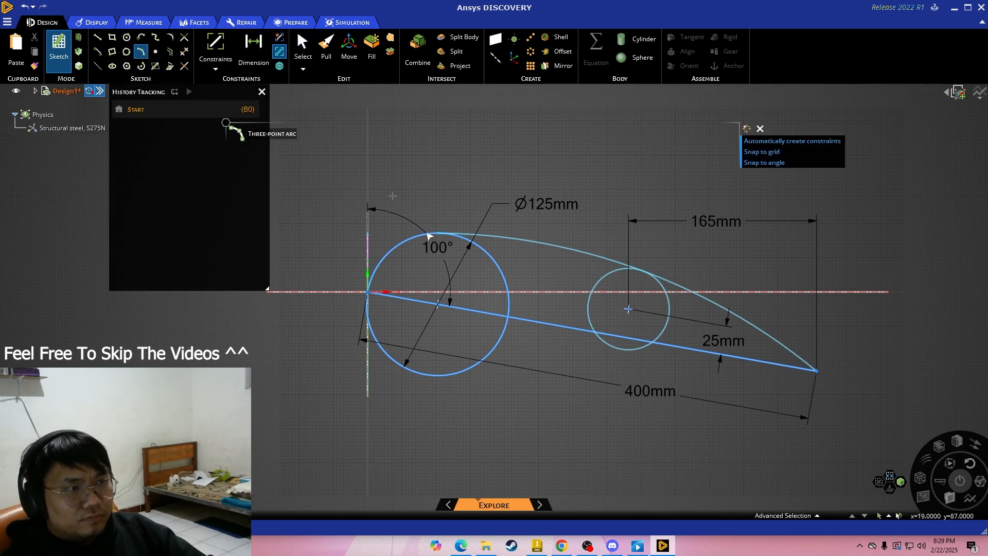
left_click(444, 375)
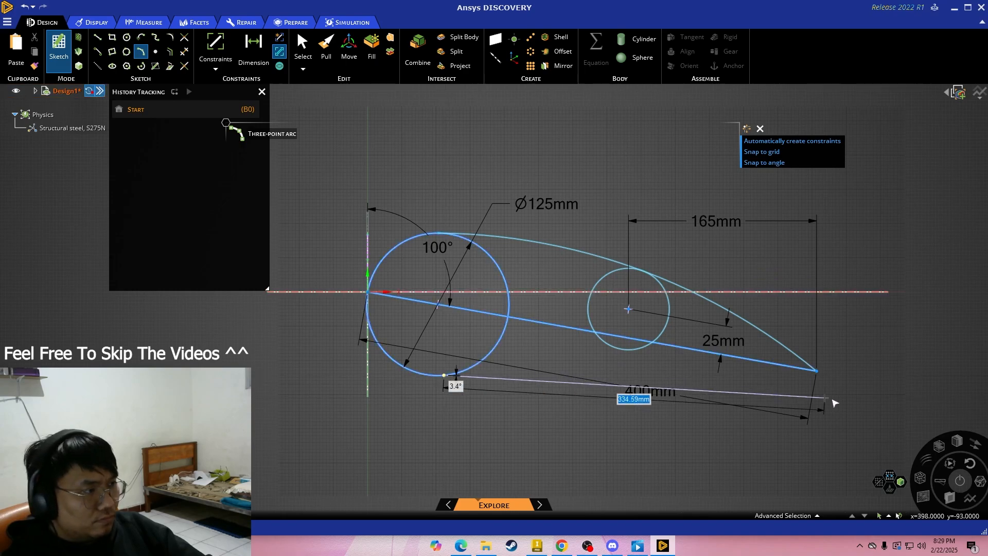
left_click(816, 370)
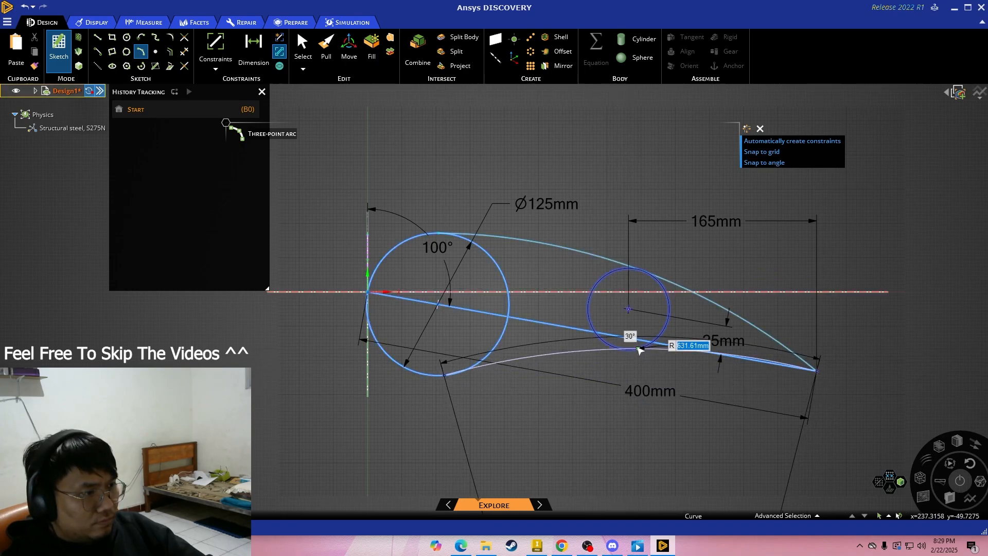
left_click(627, 362)
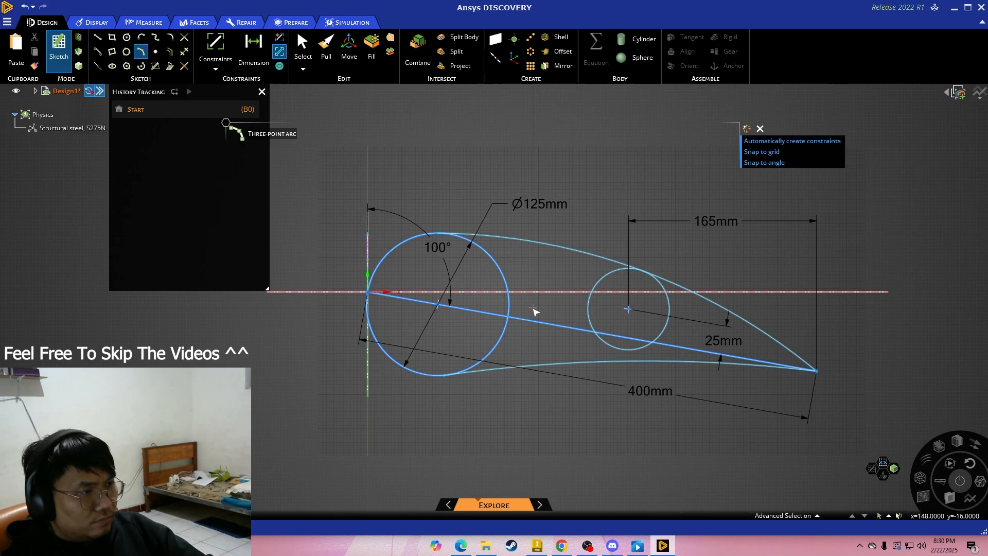
key("Escape")
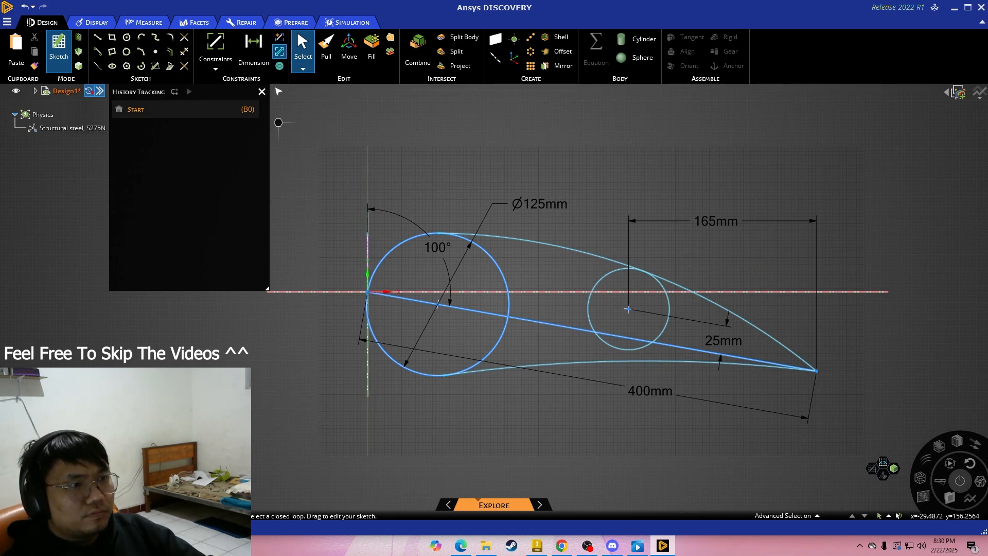
- Constrain the new lower arc tangent to both the 125 mm circle and the small circle
left_click(212, 62)
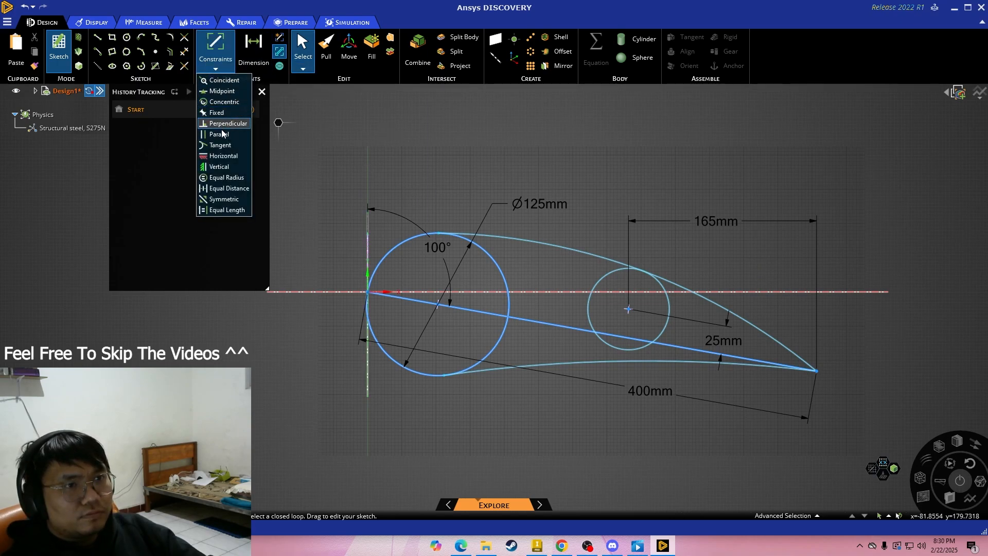
left_click(221, 145)
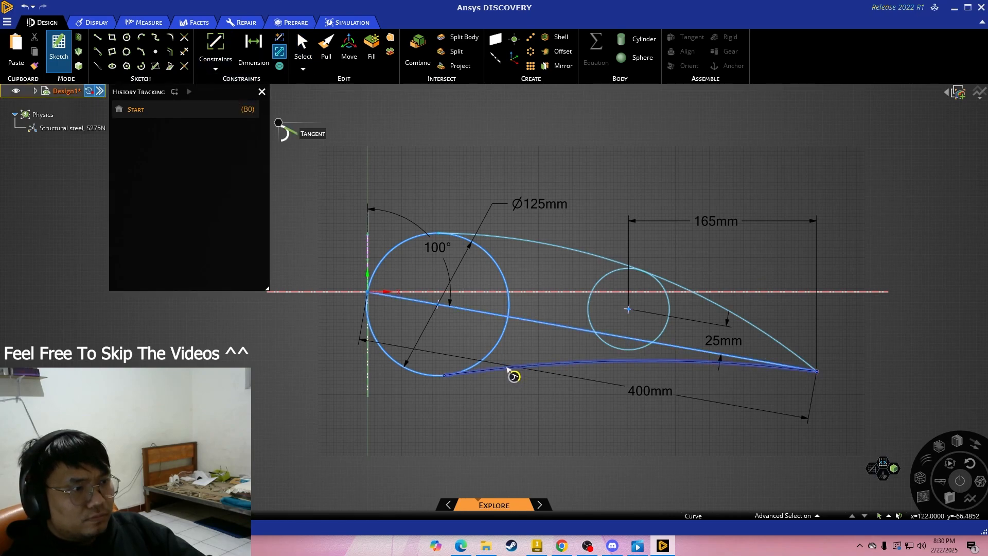
left_click(507, 367)
left_click(497, 345)
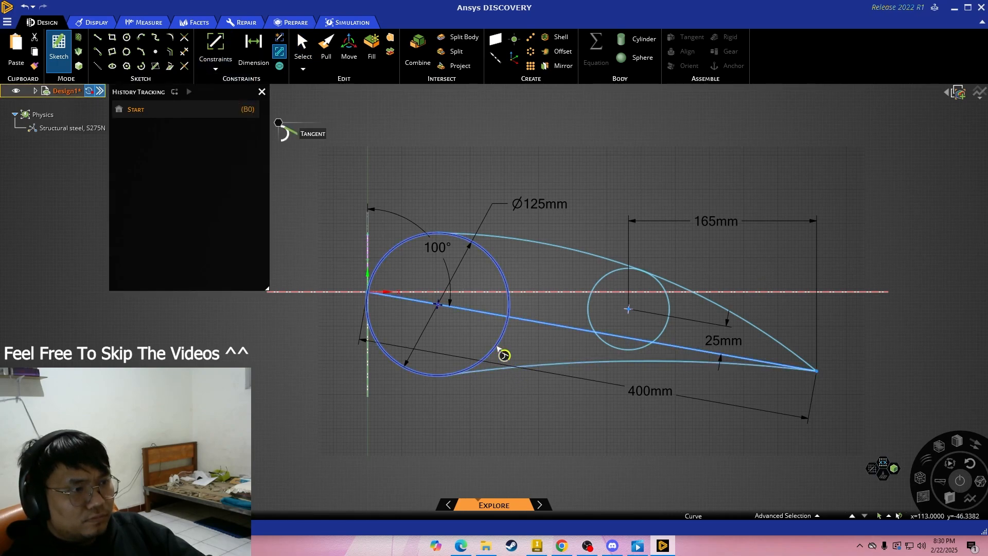
left_click(591, 366)
left_click(621, 358)
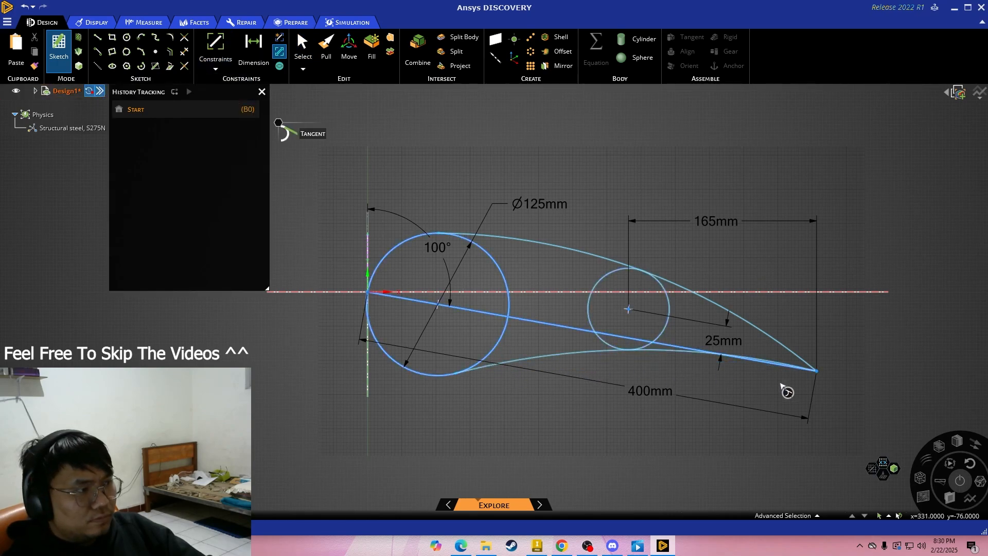
key("Escape")
- Set the chord line's angle dimension to 80°
scroll(816, 371, "up", 3)
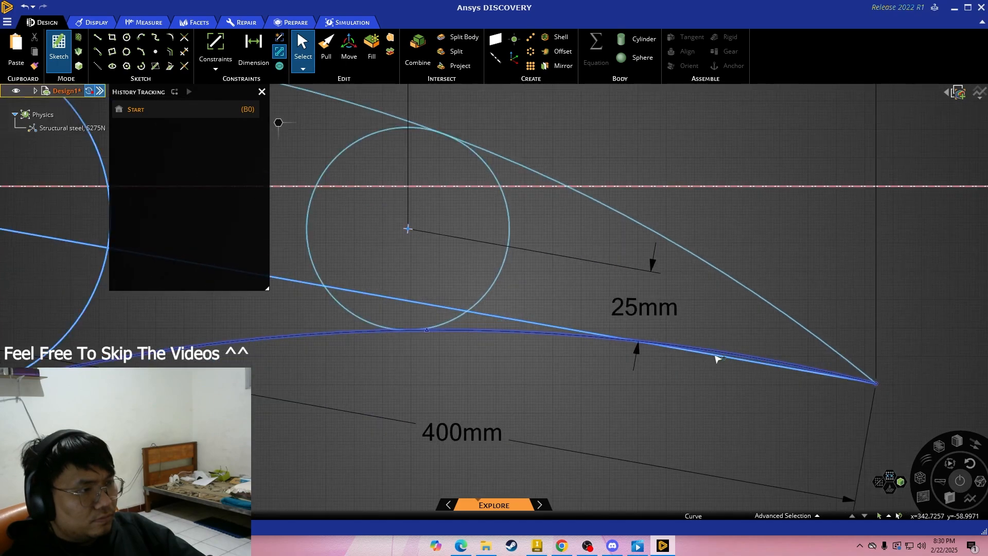
scroll(639, 353, "down", 4)
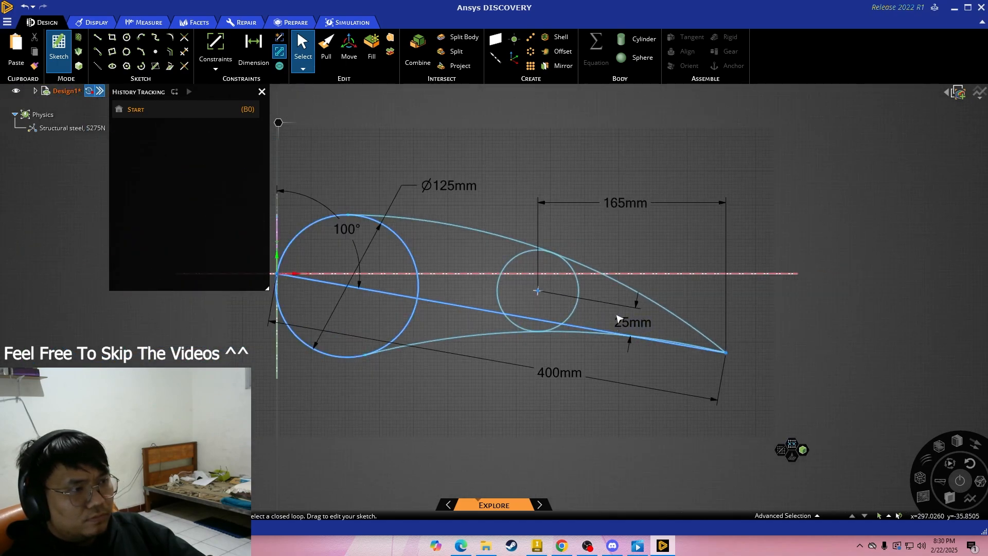
left_click(344, 235)
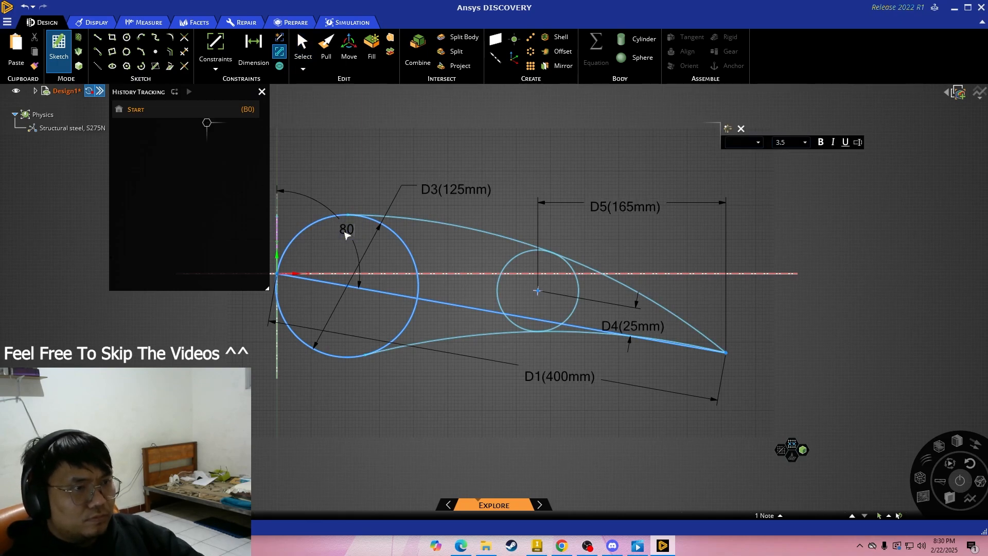
type("80")
key("Return")
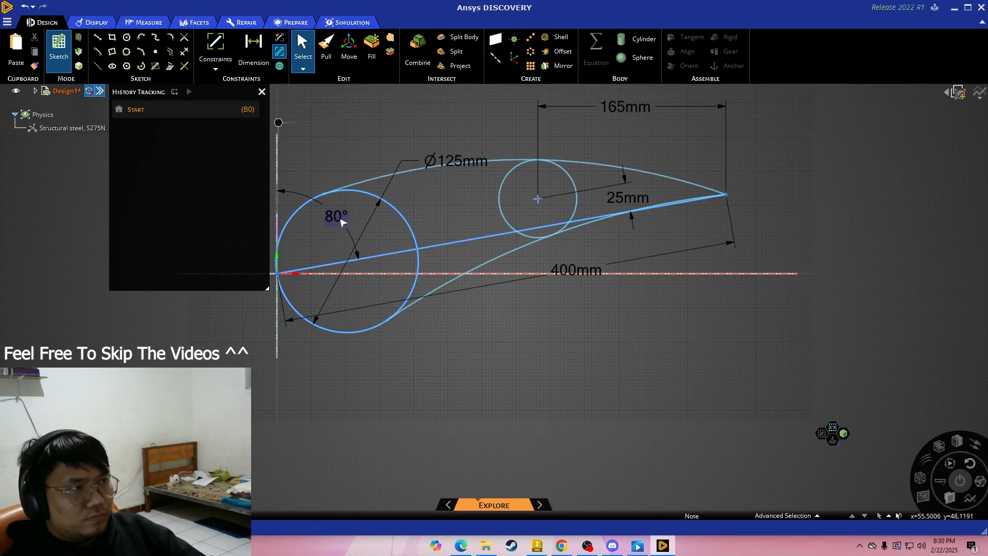
left_click(344, 221)
key("Escape")
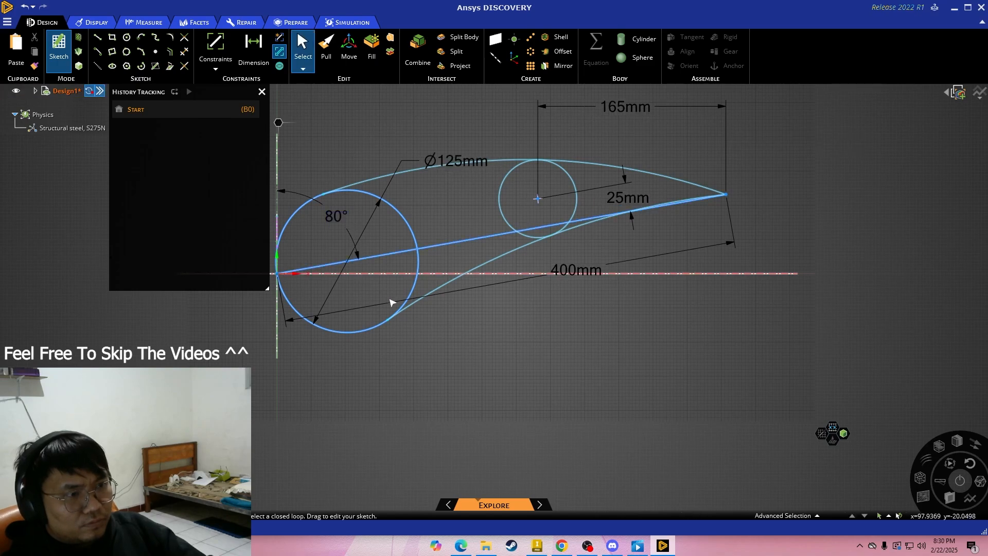
- Set the chord line's angle dimension to 90° so that the chord lies horizontal
scroll(395, 310, "up", 4)
scroll(401, 320, "down", 3)
left_click(326, 202)
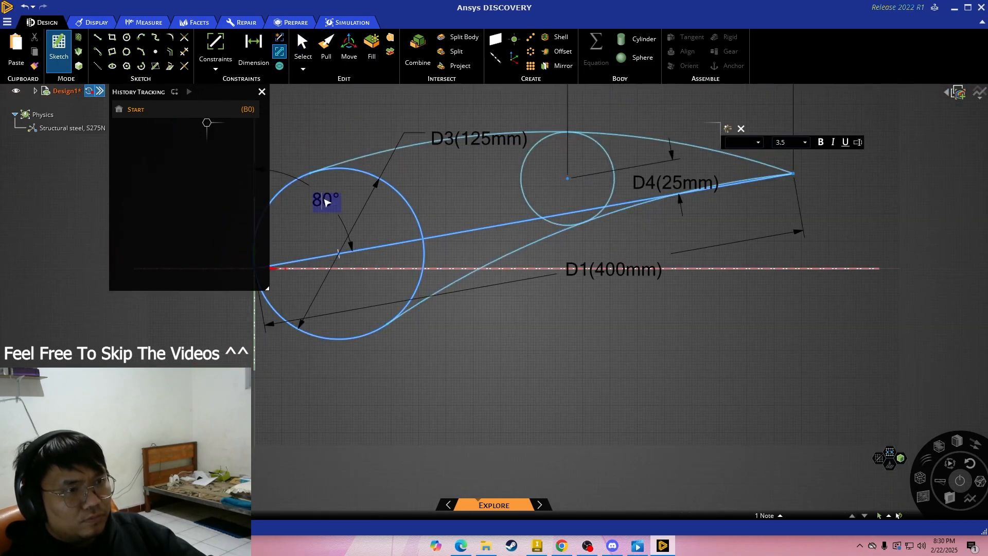
type("90")
key("Return")
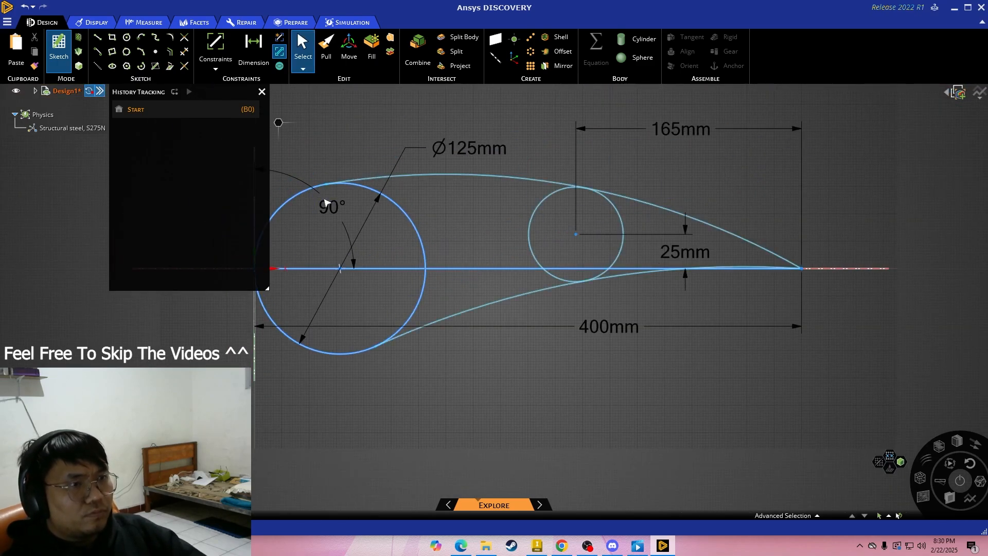
left_click(327, 49)
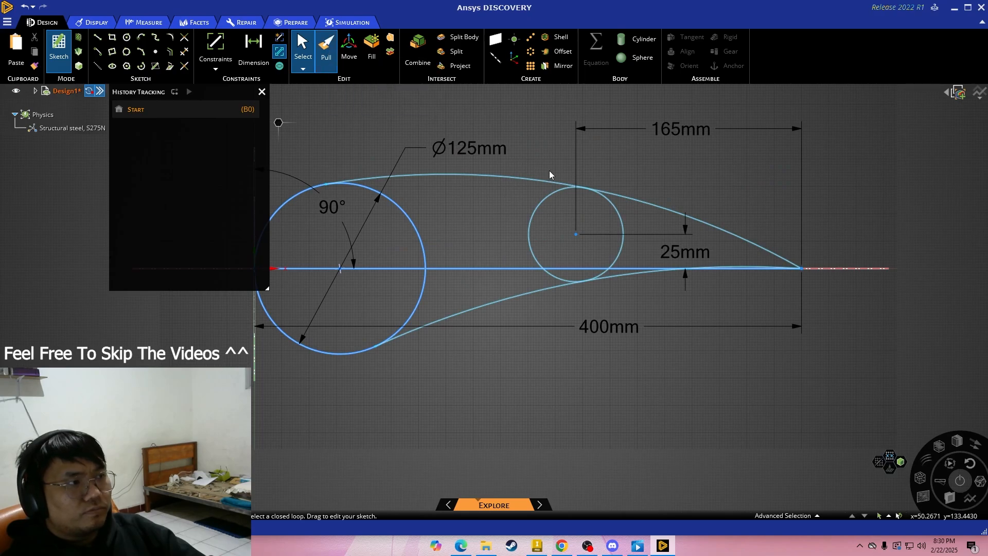
left_click(689, 251)
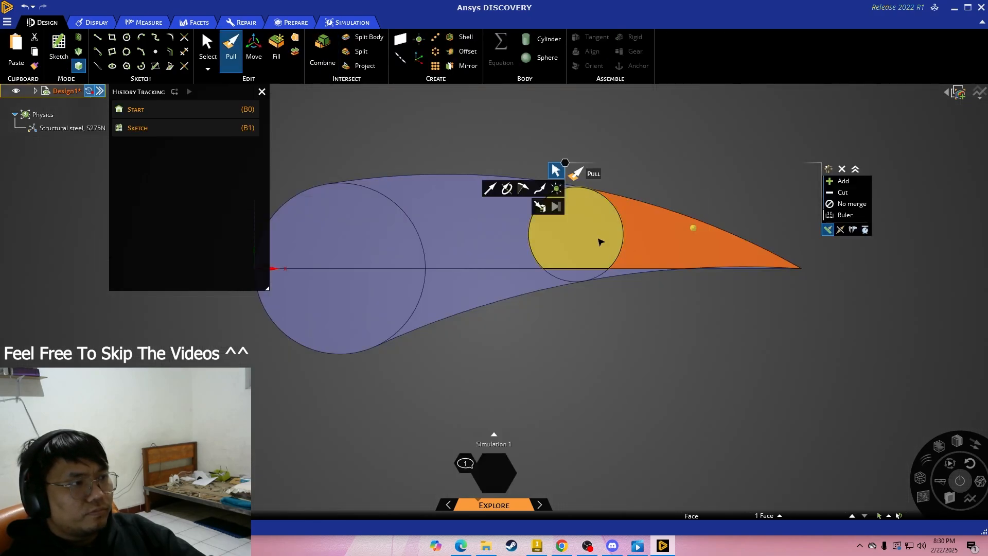
left_click(599, 241)
left_click(641, 271, "ctrl")
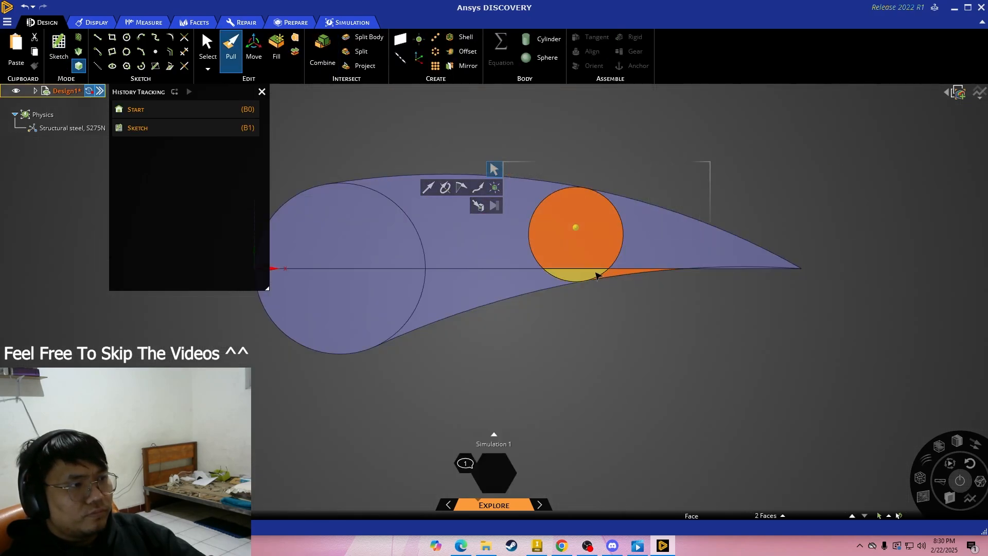
left_click(597, 277, "ctrl")
left_click(508, 287, "ctrl")
left_click(465, 246, "ctrl")
left_click(388, 239, "ctrl")
left_click(364, 306, "ctrl")
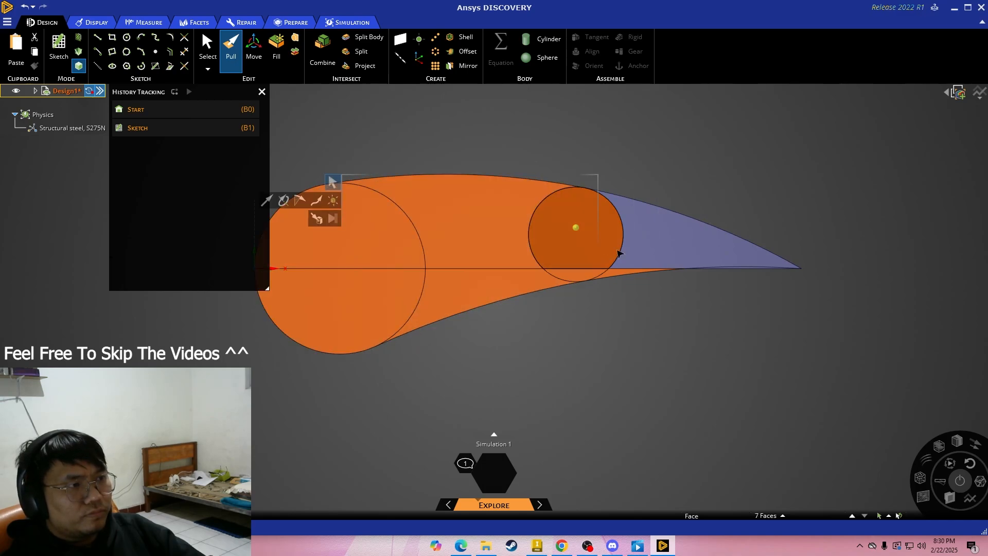
left_click(619, 253, "ctrl")
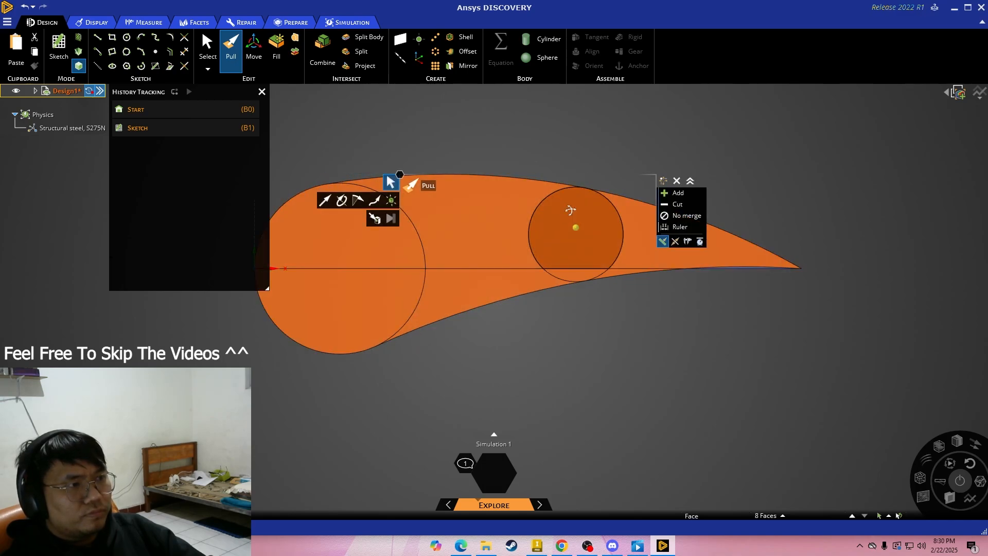
middle_click_drag(493, 257, 512, 258)
left_click_drag(573, 236, 456, 310)
key("Escape")
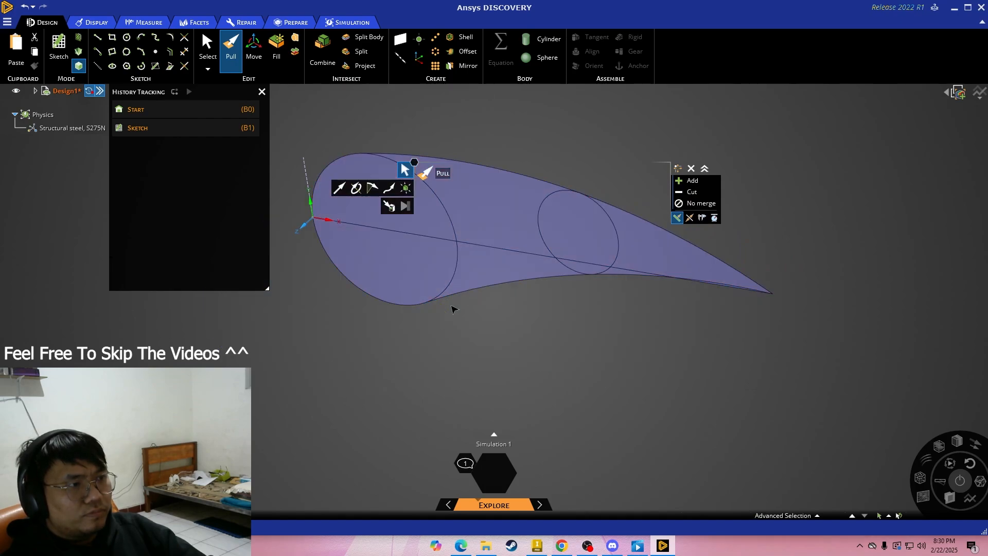
- Try to pull the airfoil's separately selected regions to a depth of about 109 mm, and undo the pull
left_click(408, 219)
left_click(412, 268, "ctrl")
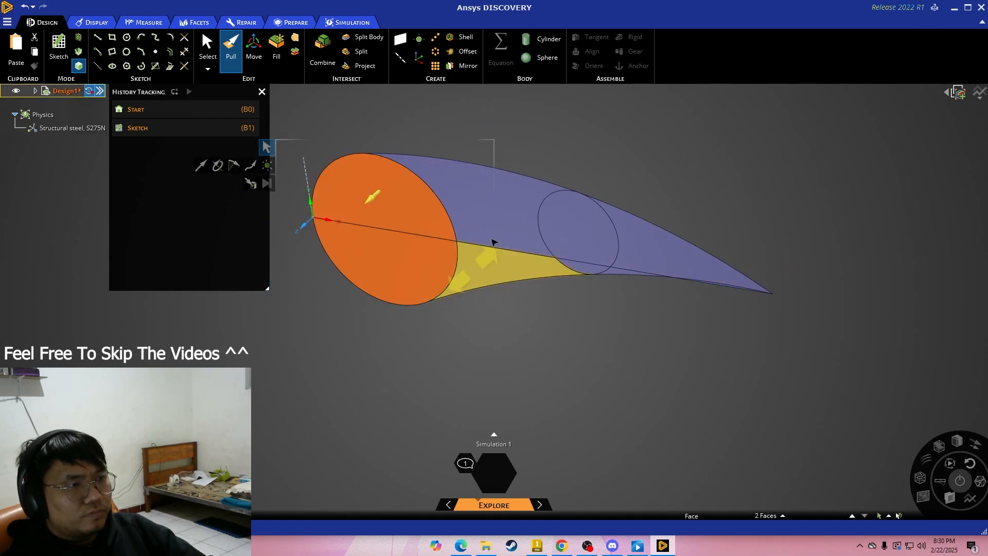
left_click(490, 253, "ctrl")
left_click(514, 235, "ctrl")
left_click(586, 236, "ctrl")
left_click(645, 259, "ctrl")
scroll(617, 274, "up", 3)
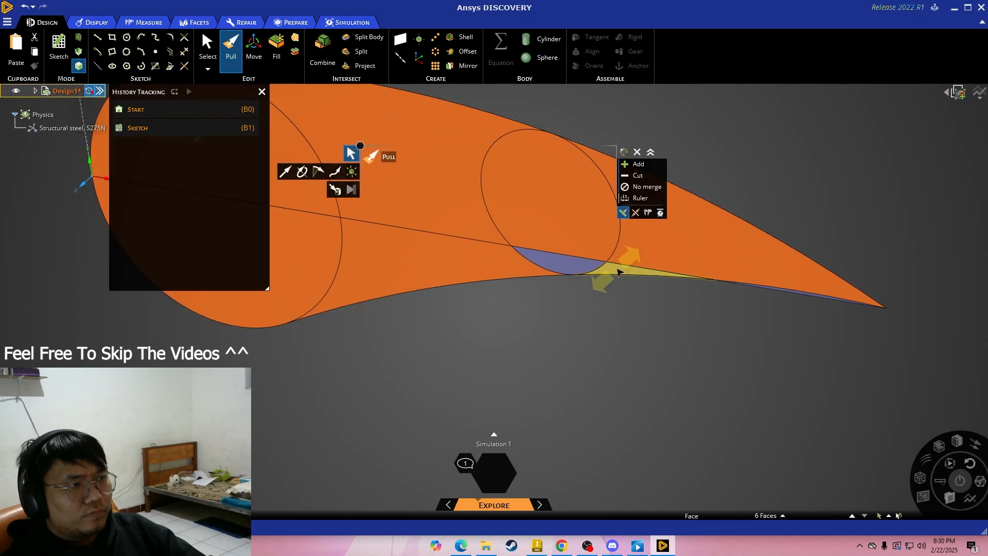
left_click(617, 270, "ctrl")
left_click(574, 266, "ctrl")
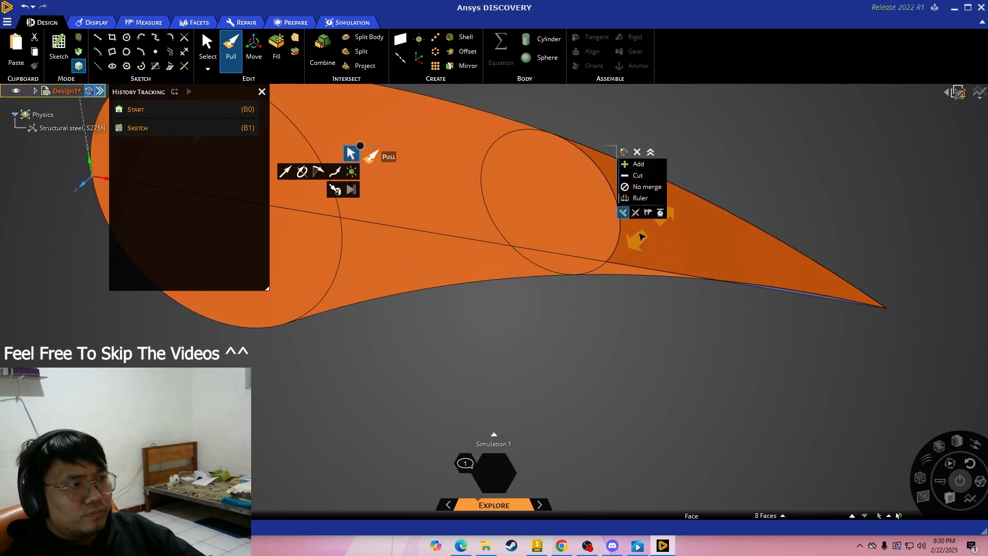
left_click_drag(560, 230, 747, 166)
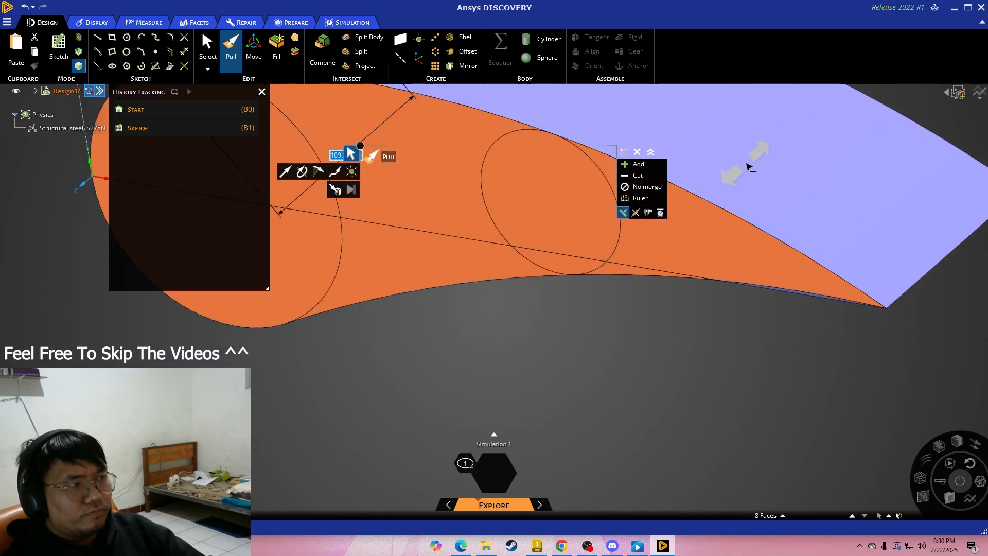
key("ctrl+z")
key("s")
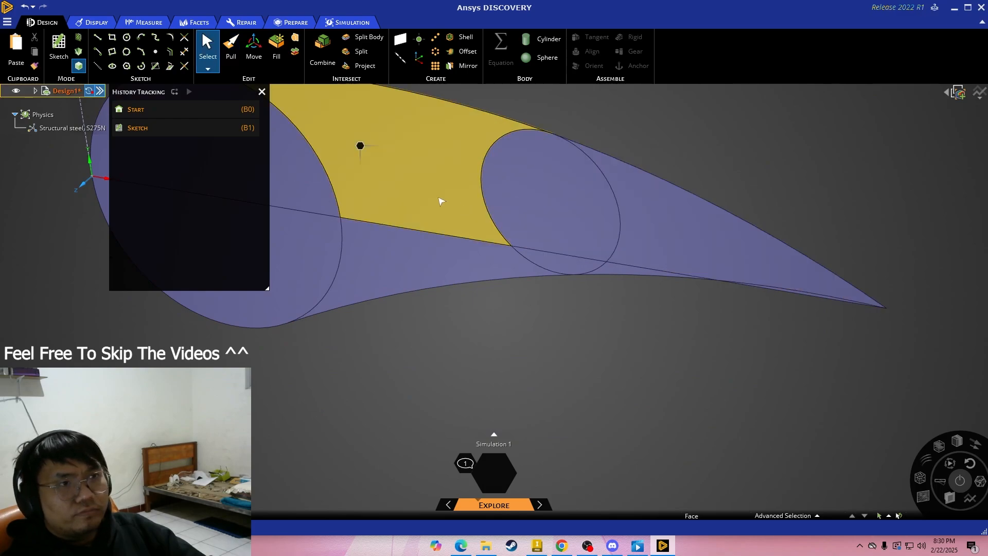
- Reopen the airfoil sketch and trim away the chord segment between its crossing with the lower arc and the trailing end
left_click(137, 128)
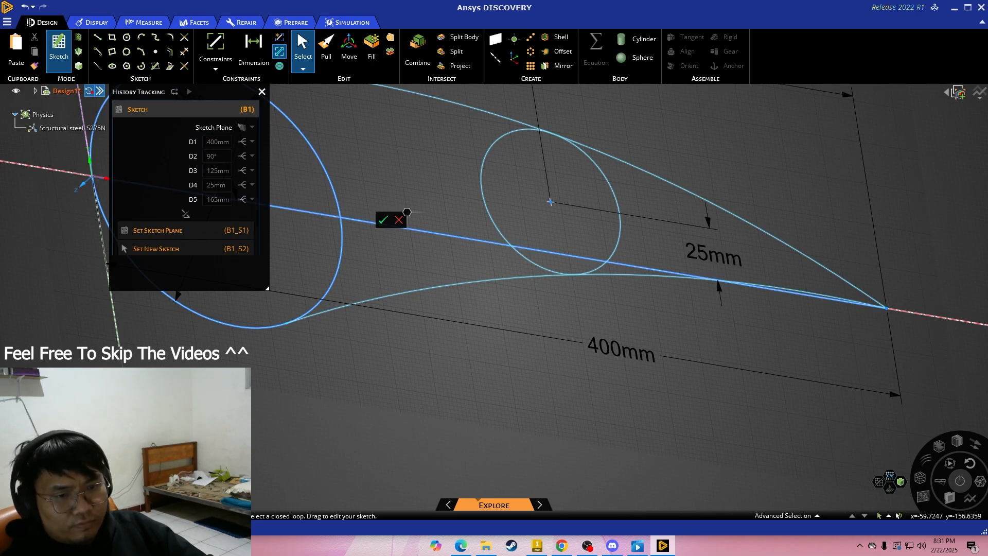
key("v")
scroll(867, 249, "up", 2)
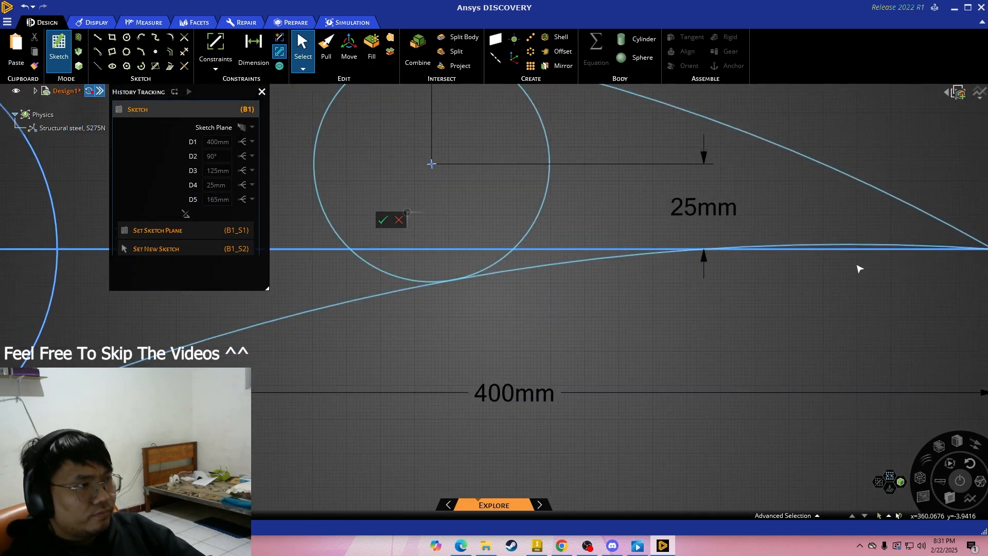
middle_click_drag(857, 266, 634, 302, "shift")
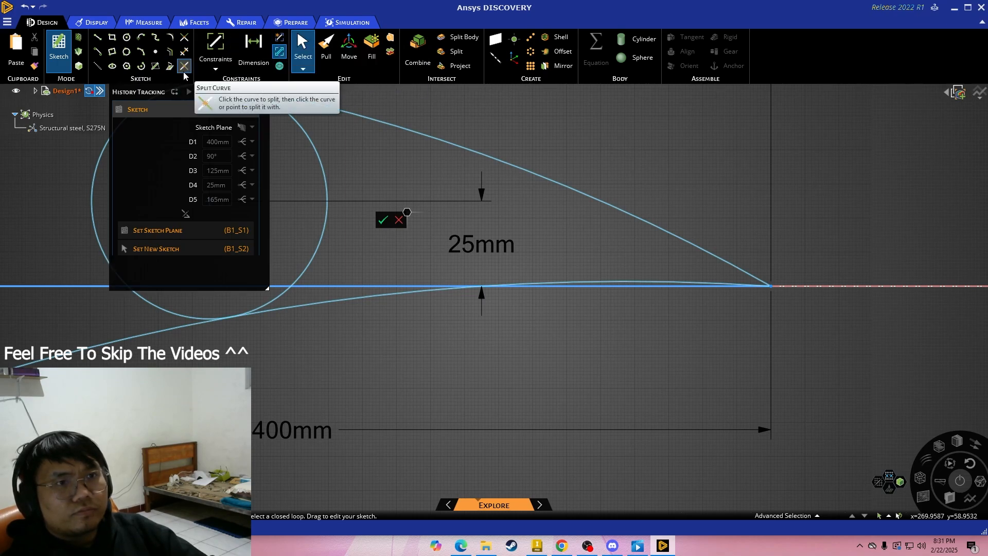
left_click(185, 50)
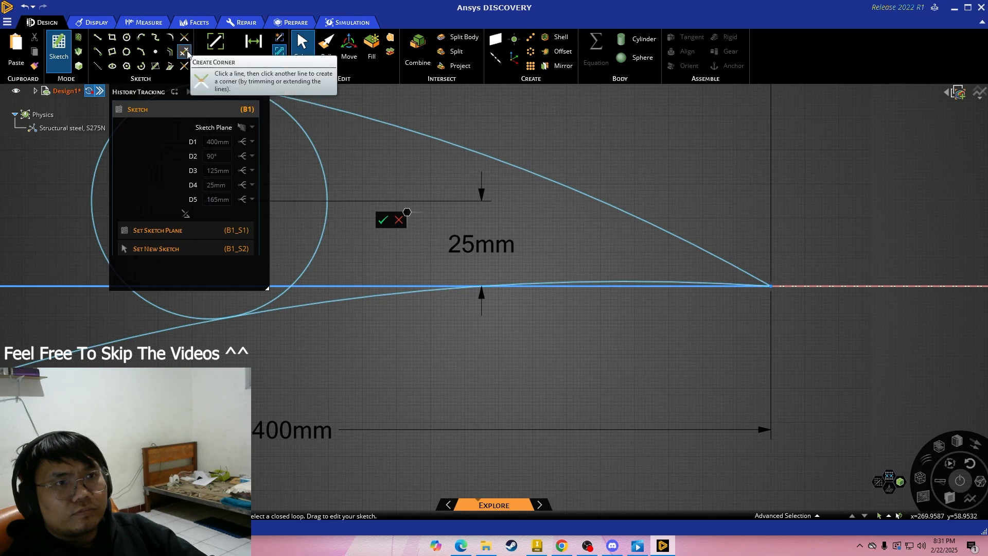
left_click(646, 289)
key("Escape")
scroll(481, 289, "up", 3)
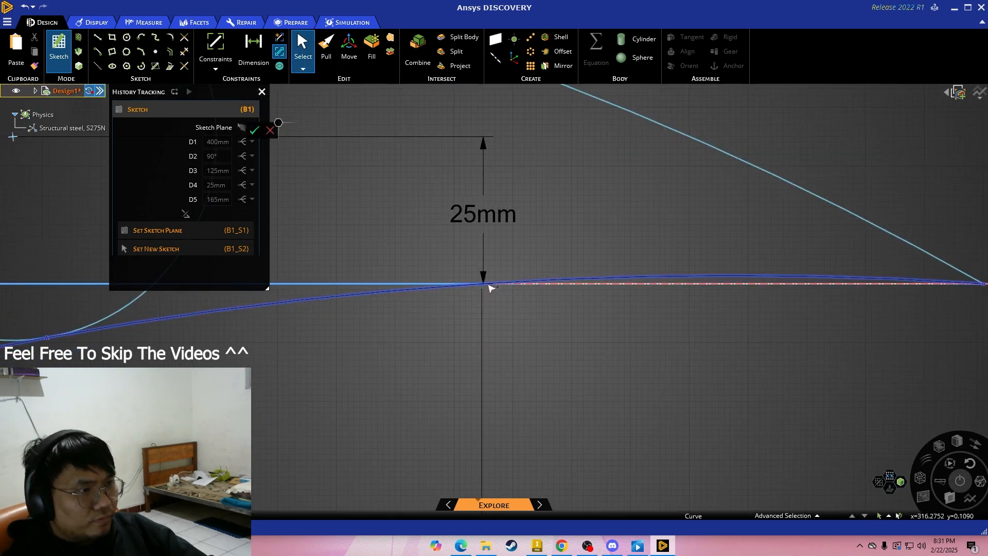
scroll(584, 276, "down", 2)
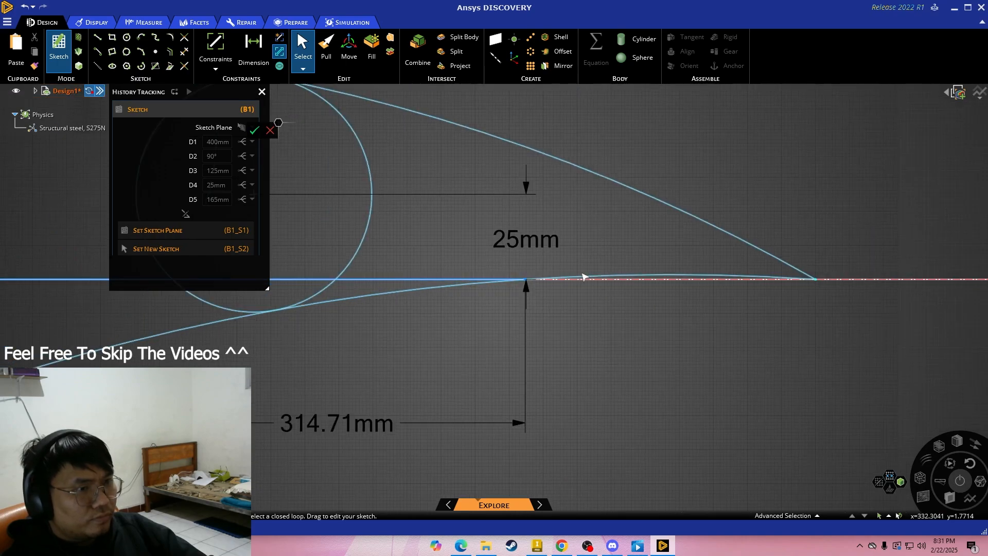
scroll(584, 277, "down", 5)
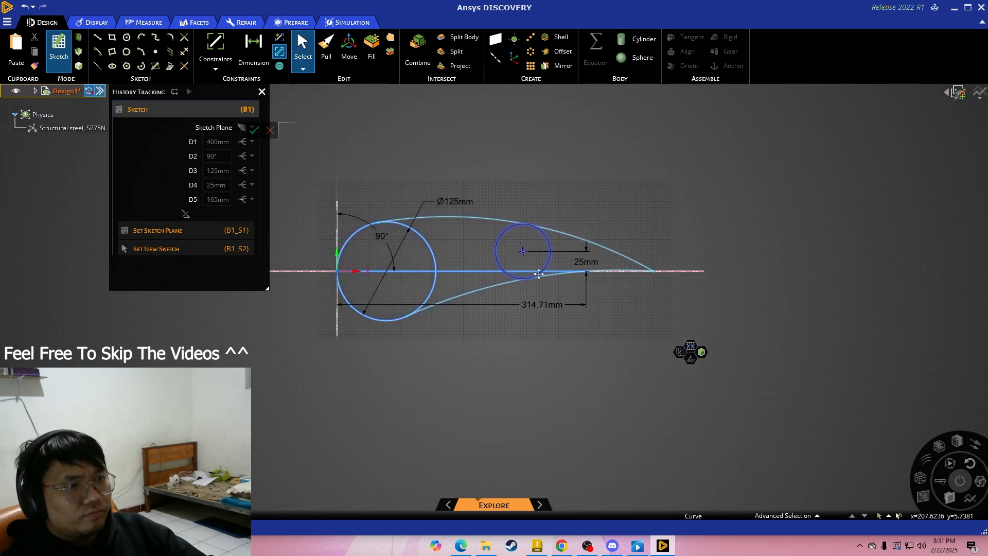
- Set the chord line's angle dimension to 100° and return it to 90°
double_click(432, 237)
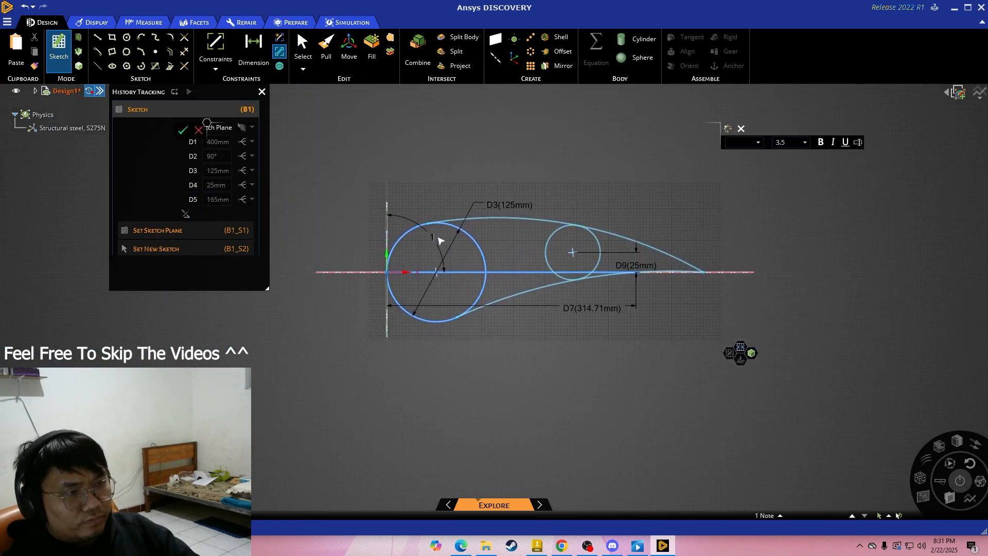
key("Return")
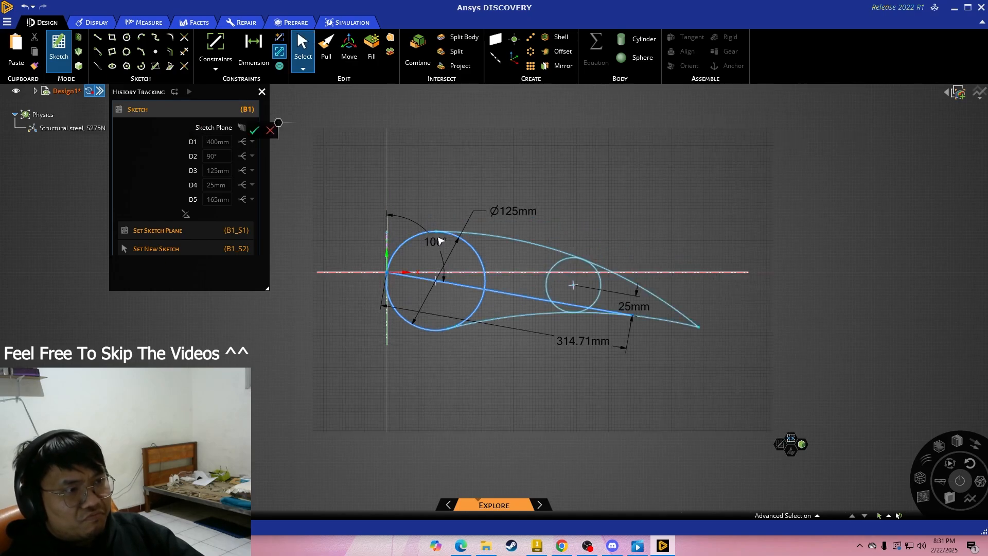
scroll(386, 221, "up", 3)
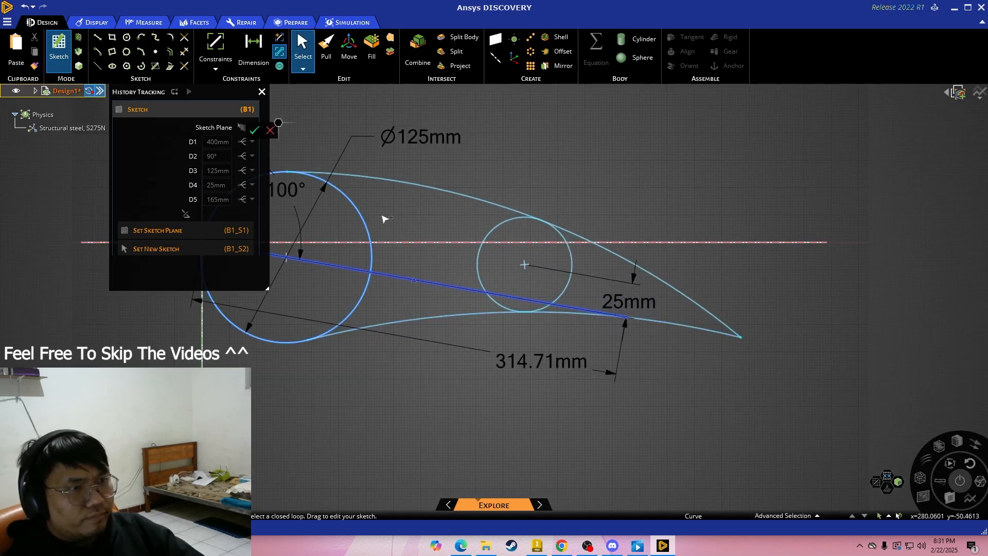
scroll(370, 222, "down", 1)
left_click(331, 215)
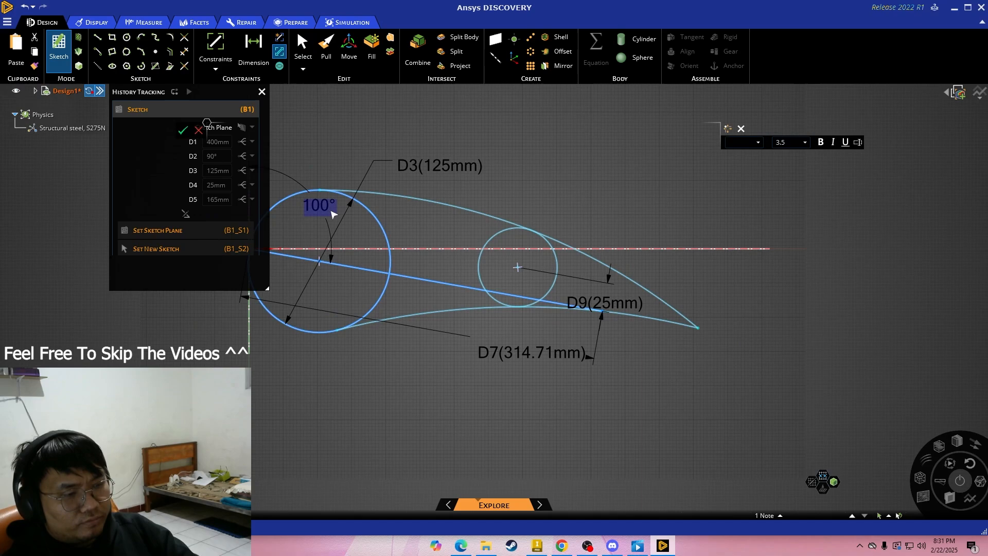
type("90")
key("Return")
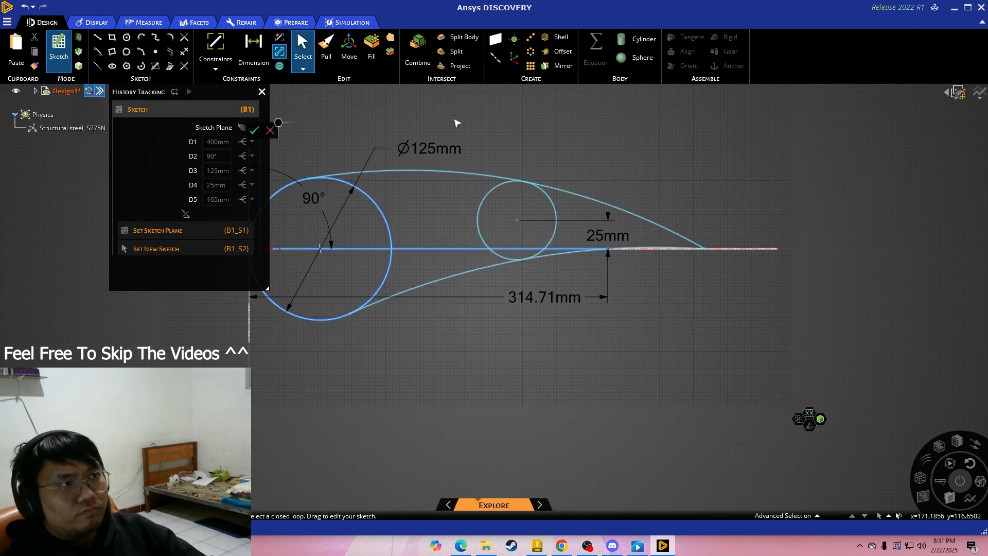
- Pull all regions of the airfoil sketch together into a solid body 400 mm long
left_click(326, 50)
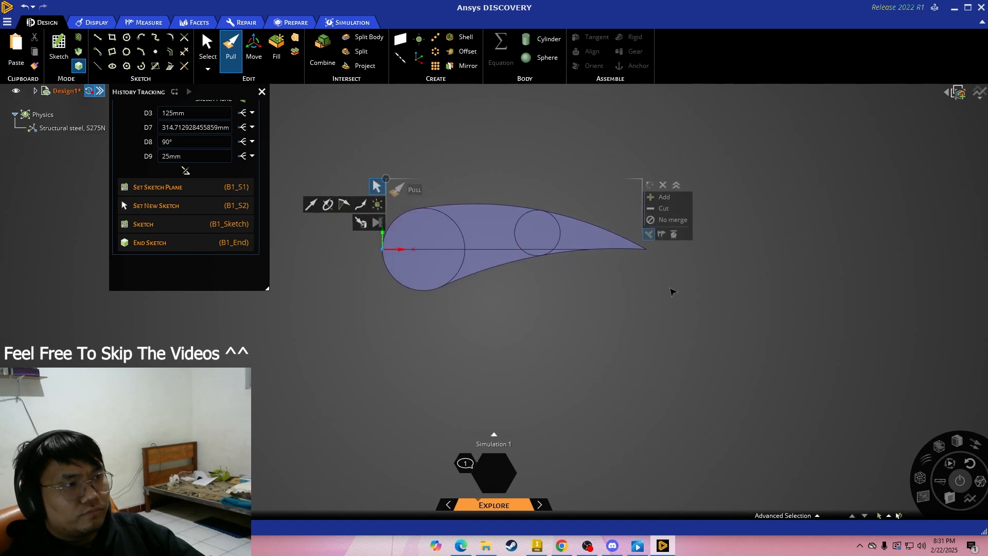
left_click_drag(678, 288, 284, 147)
middle_click_drag(494, 250, 426, 264)
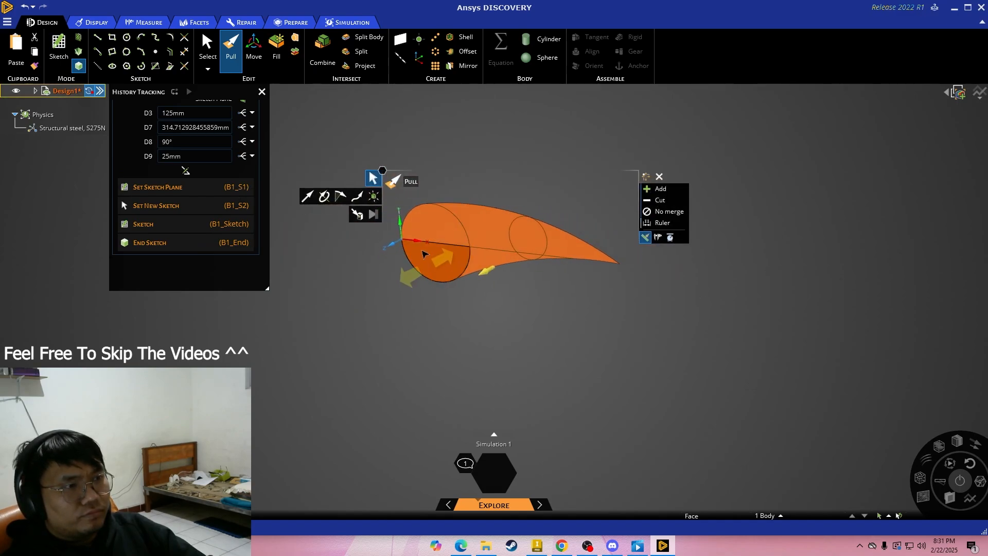
left_click_drag(420, 234, 345, 264)
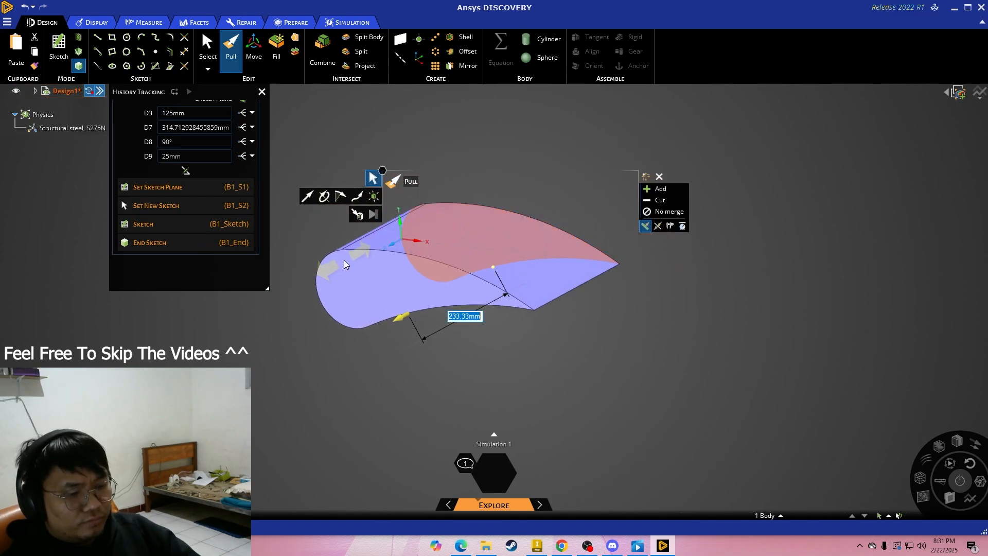
key("Return")
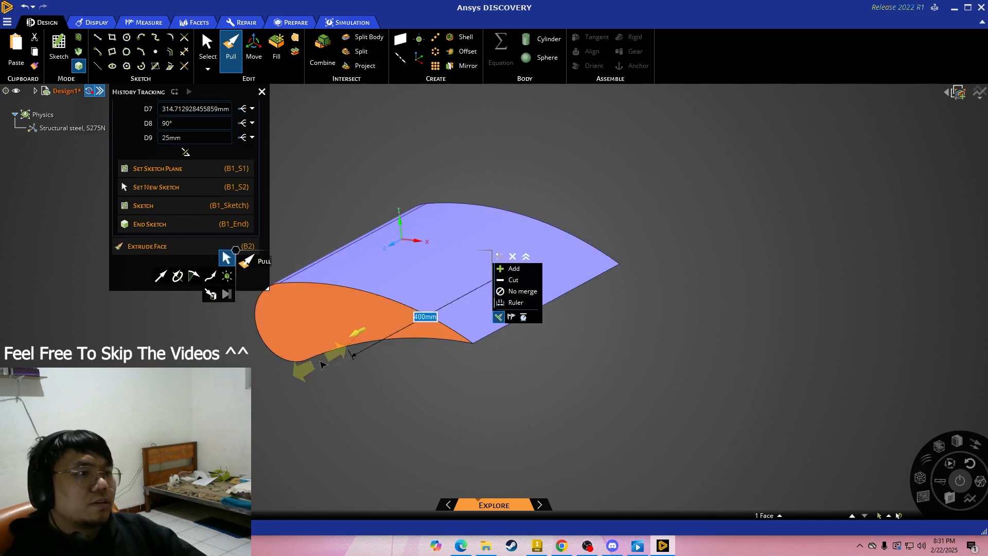
left_click(315, 147)
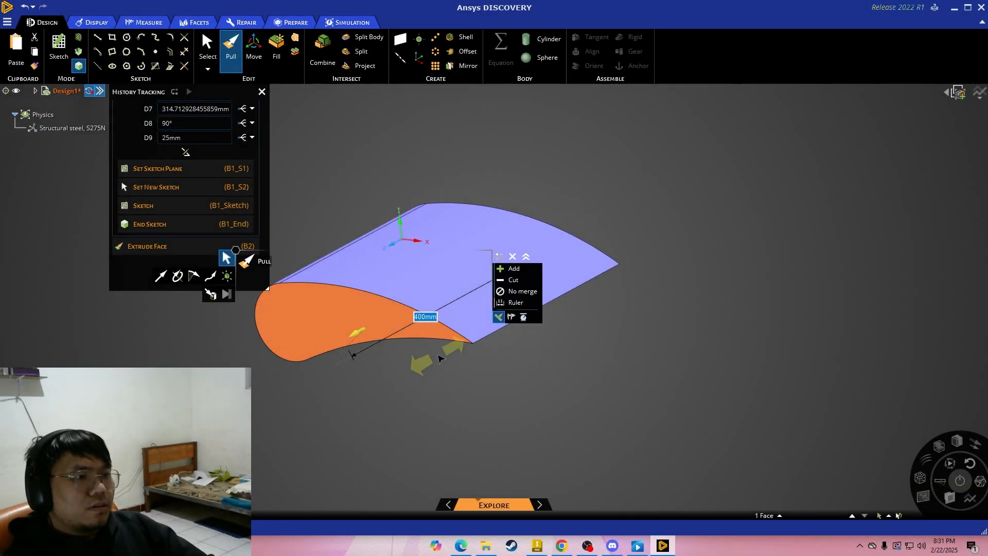
left_click(345, 260)
key("Escape")
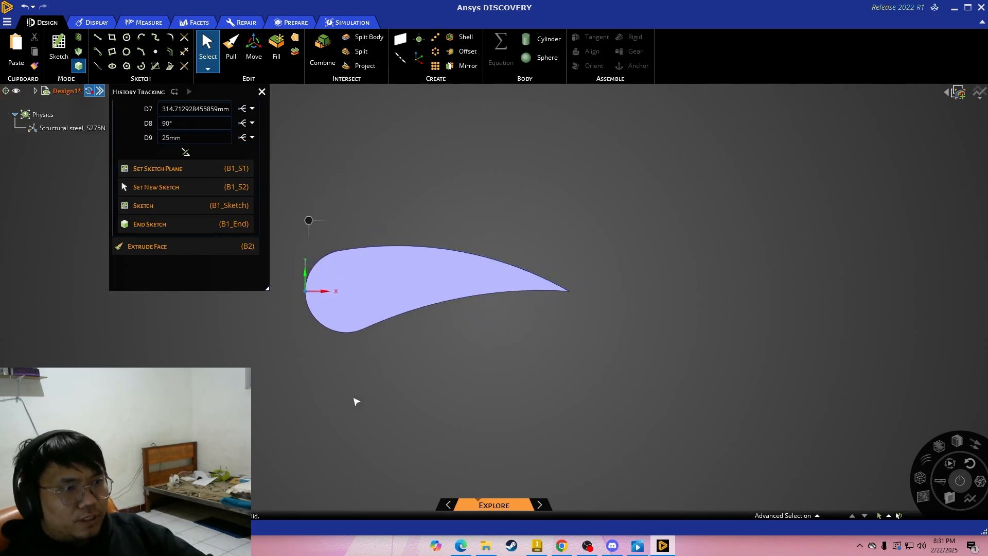
middle_click_drag(364, 352, 482, 376, "shift")
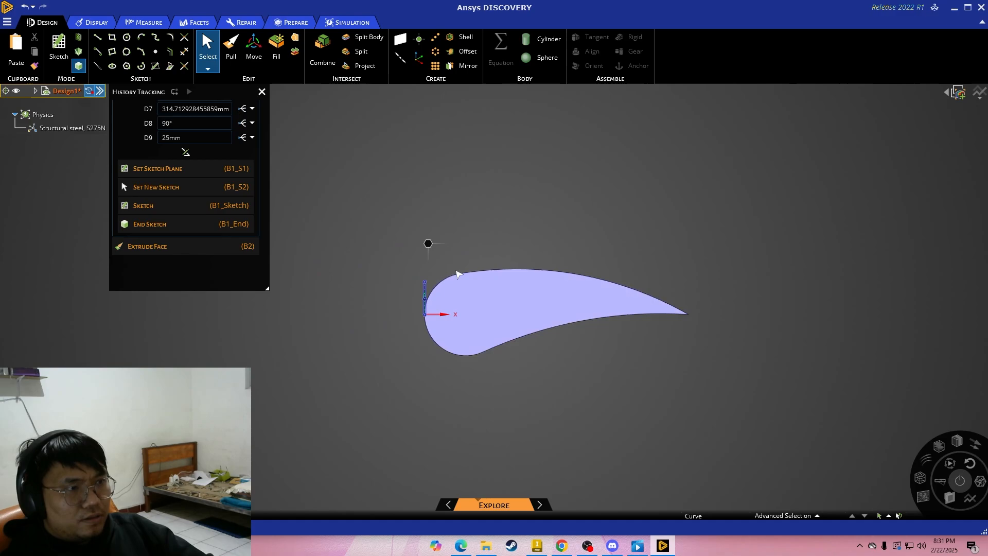
mouse_move(395, 315)
middle_mouse_down()
mouse_move(412, 325)
mouse_move(430, 366)
mouse_move(417, 329)
mouse_move(386, 379)
mouse_move(393, 415)
mouse_move(433, 362)
middle_mouse_up()
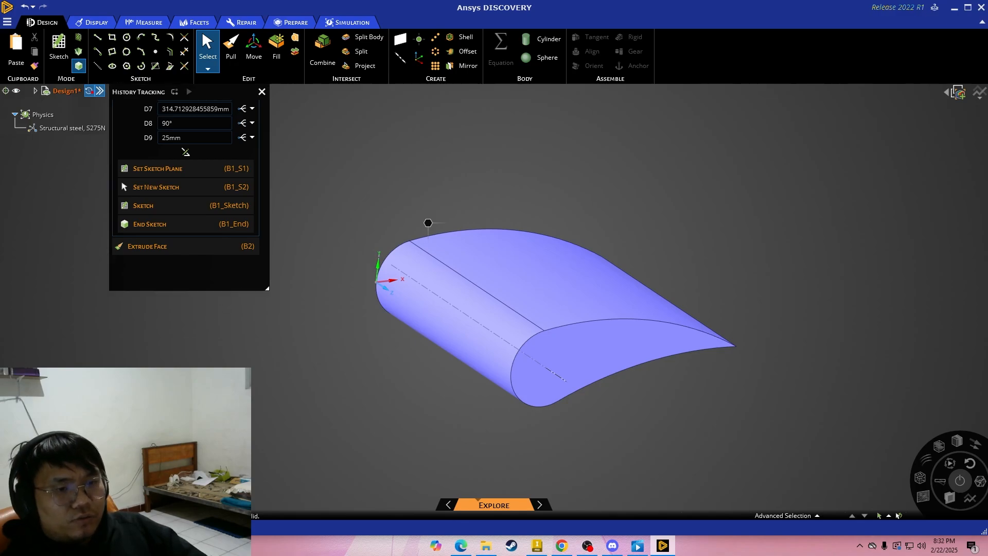
key("v")
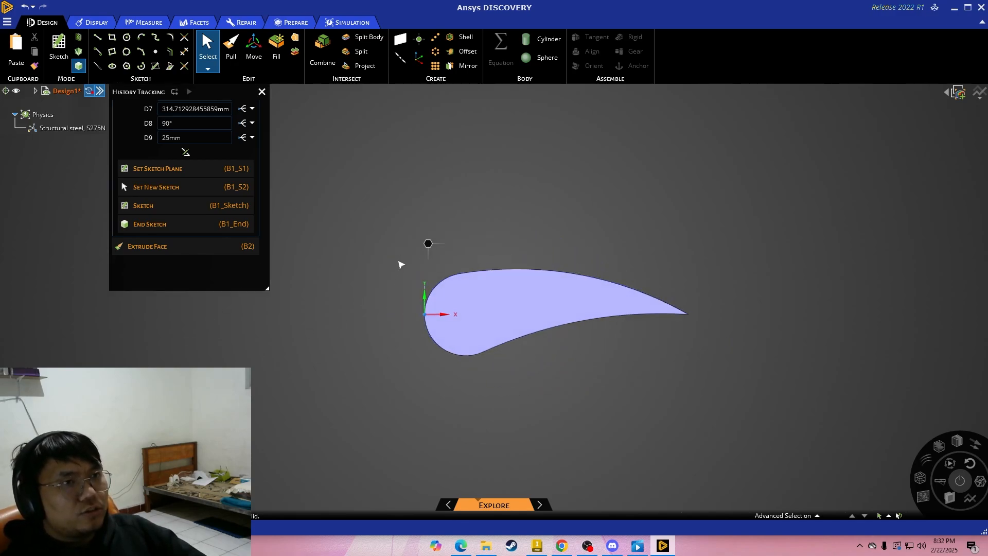
scroll(398, 254, "down", 2)
middle_click_drag(395, 245, 492, 274)
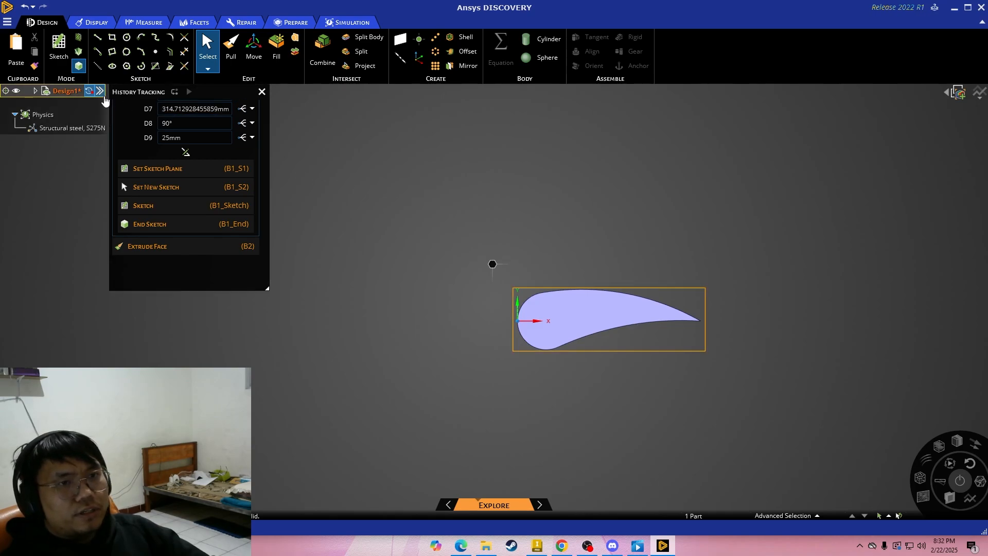
- Close the history tracking list and start the Enclosure tool for preparing the geometry
left_click(99, 91)
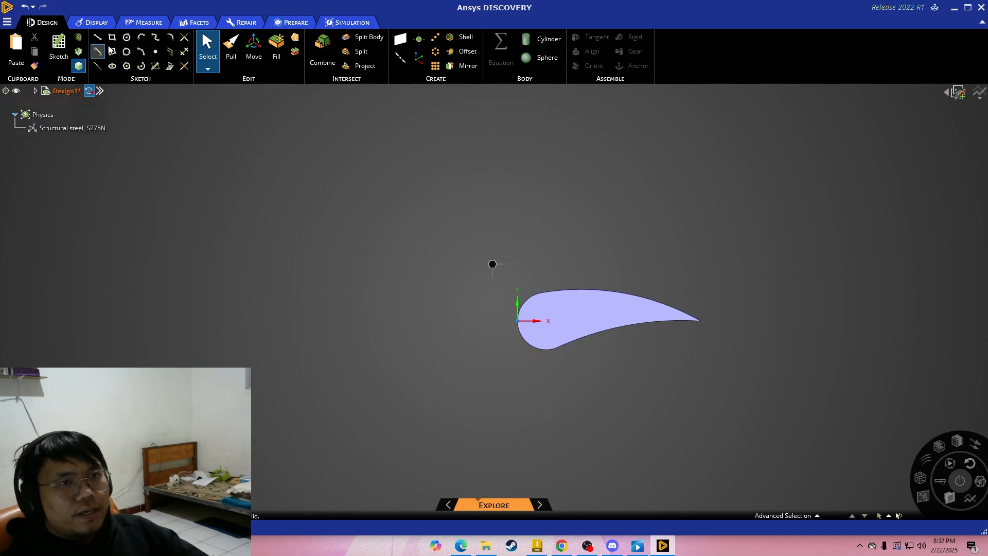
left_click(293, 23)
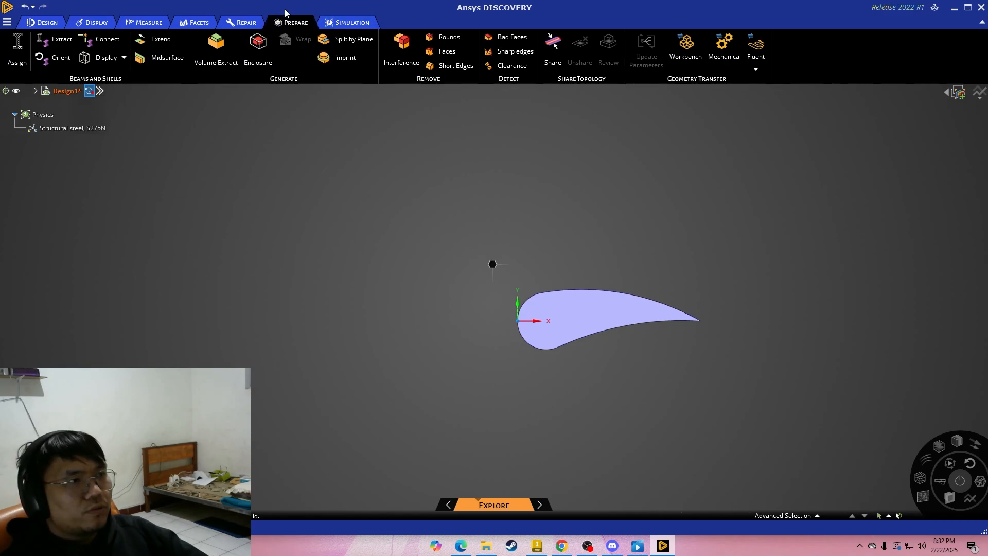
left_click(257, 45)
middle_click_drag(489, 220, 593, 239)
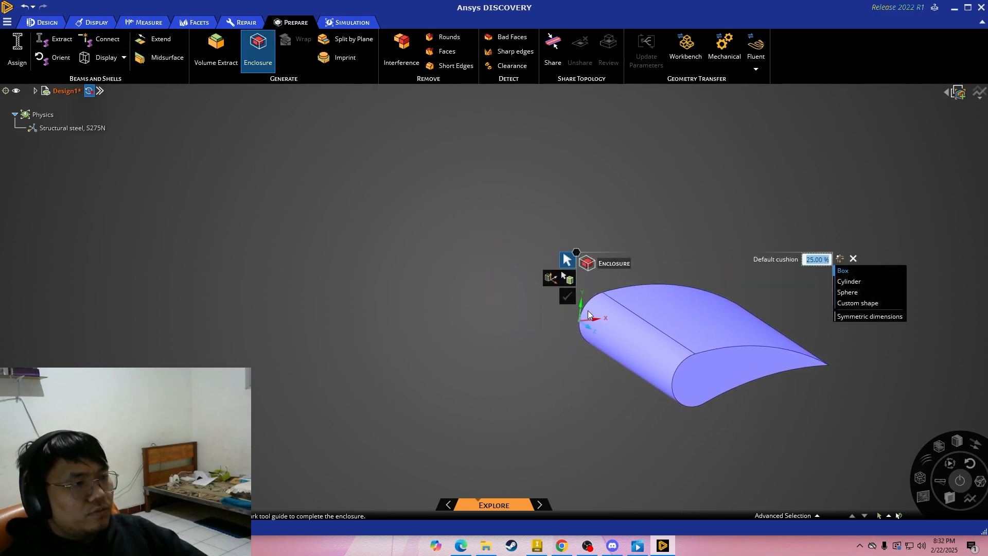
left_click(653, 329)
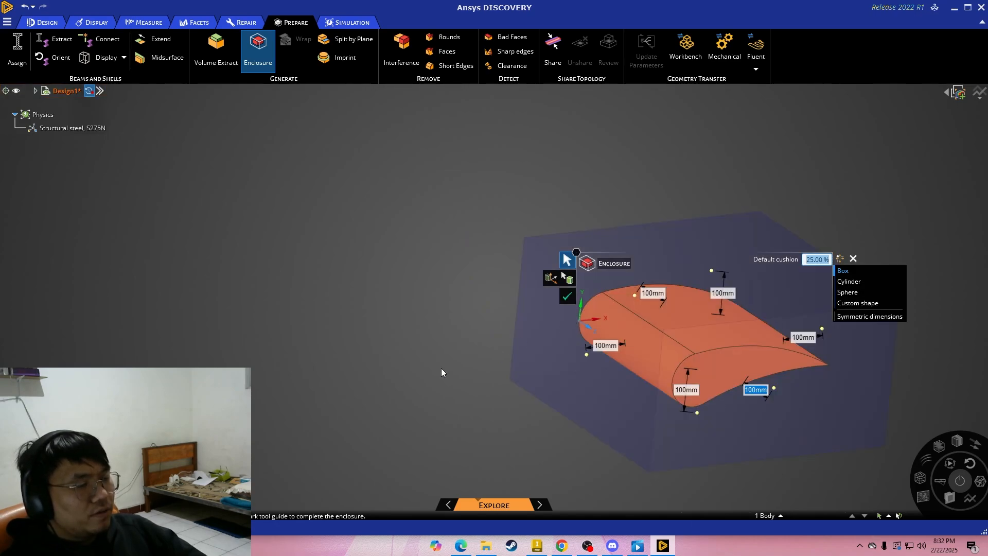
middle_click_drag(490, 355, 386, 336)
scroll(458, 353, "up", 1)
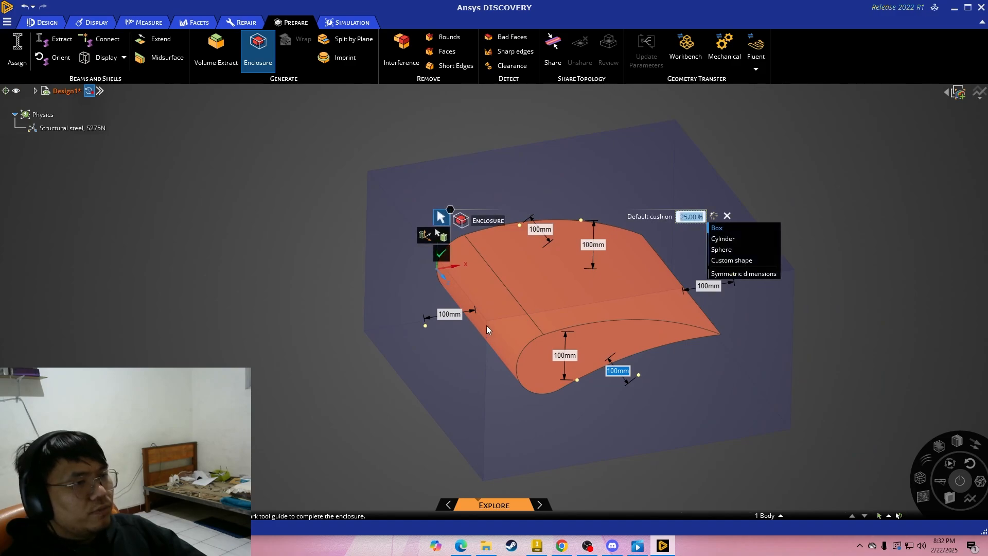
scroll(518, 312, "down", 1)
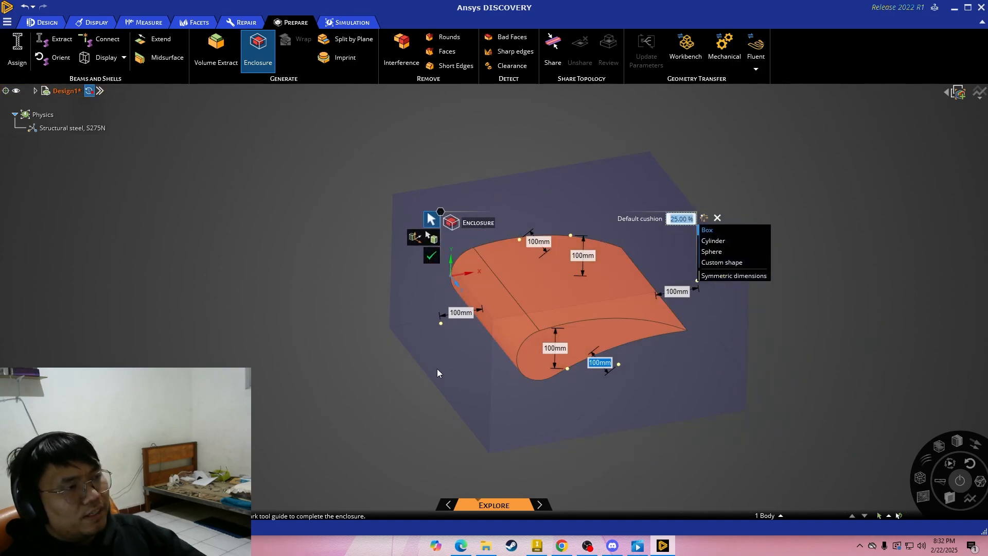
middle_click_drag(430, 370, 515, 368)
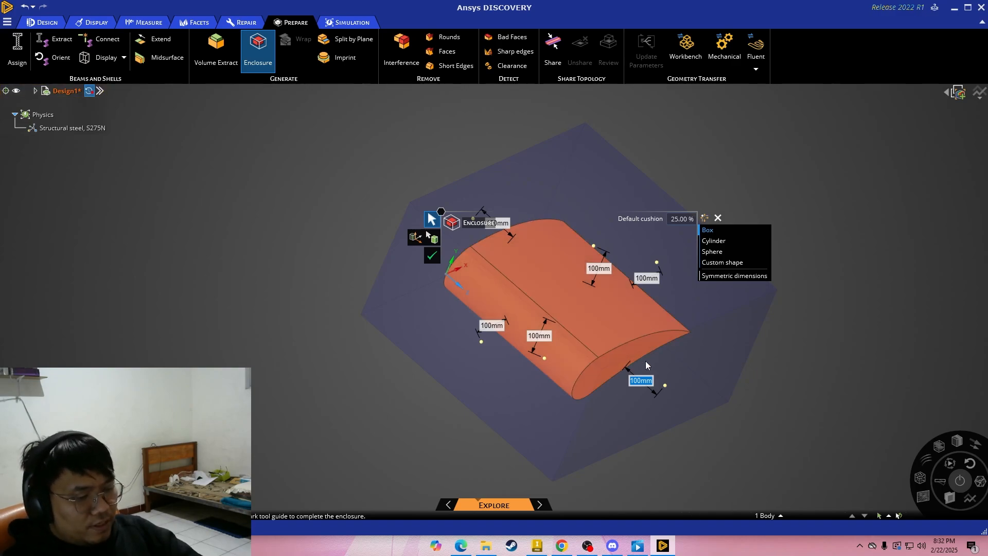
type("0")
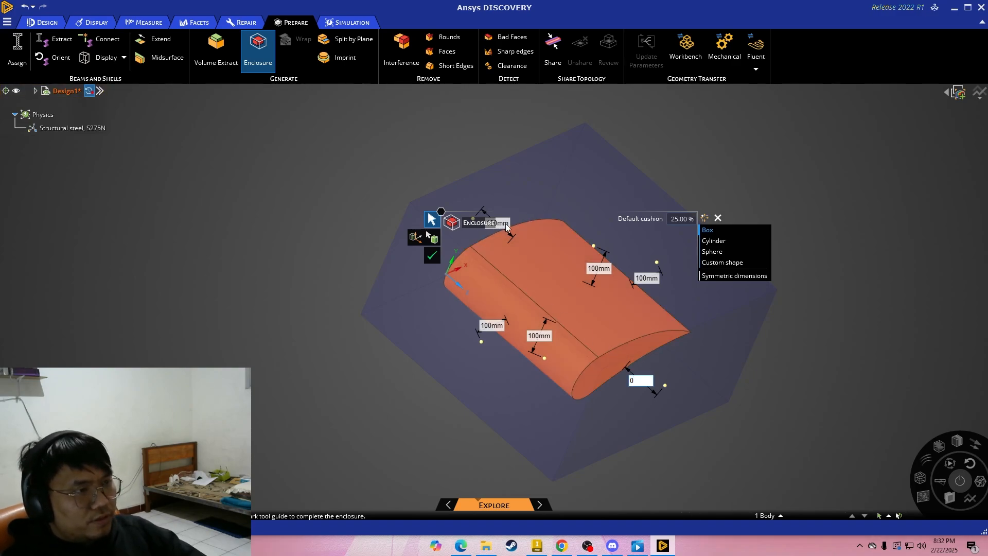
key("Return")
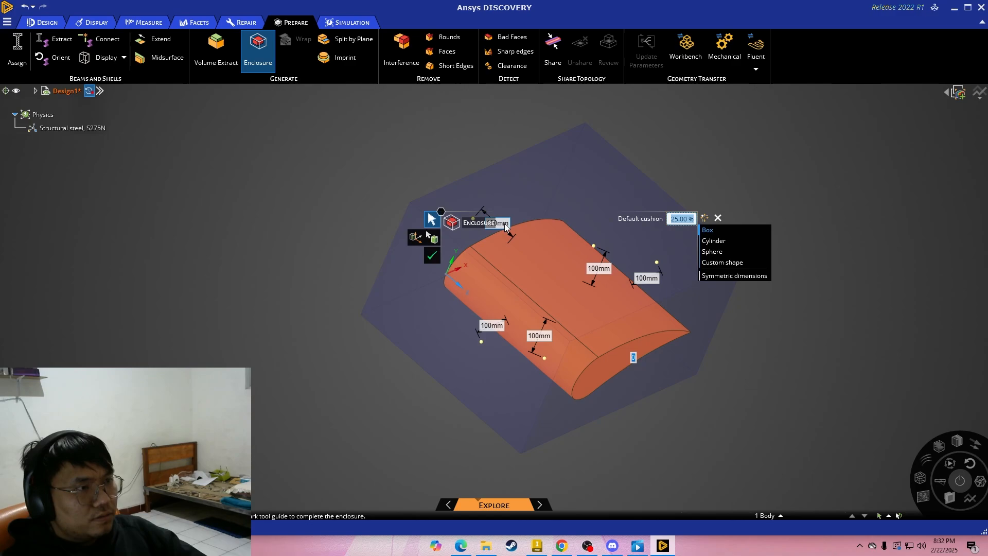
left_click(507, 224)
type("0")
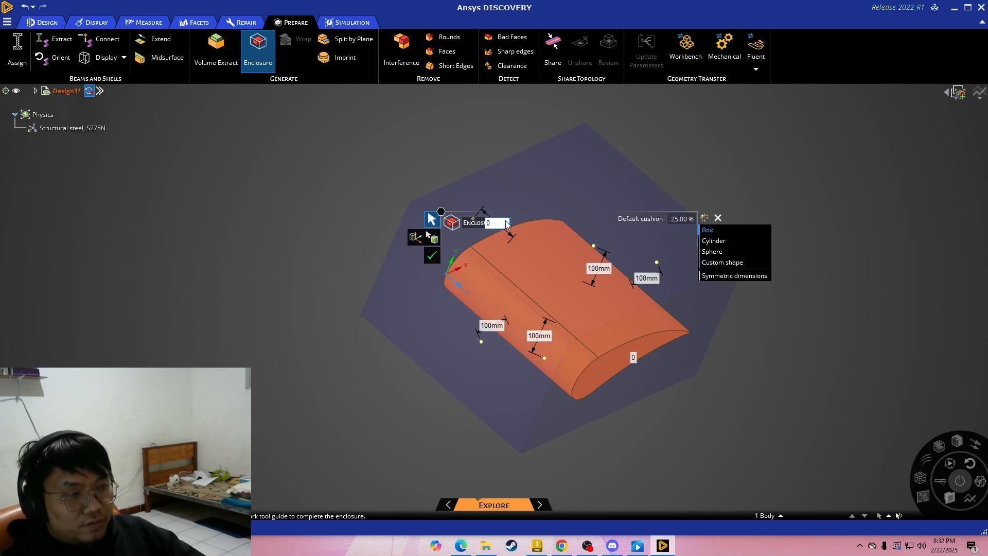
key("Tab")
type("2")
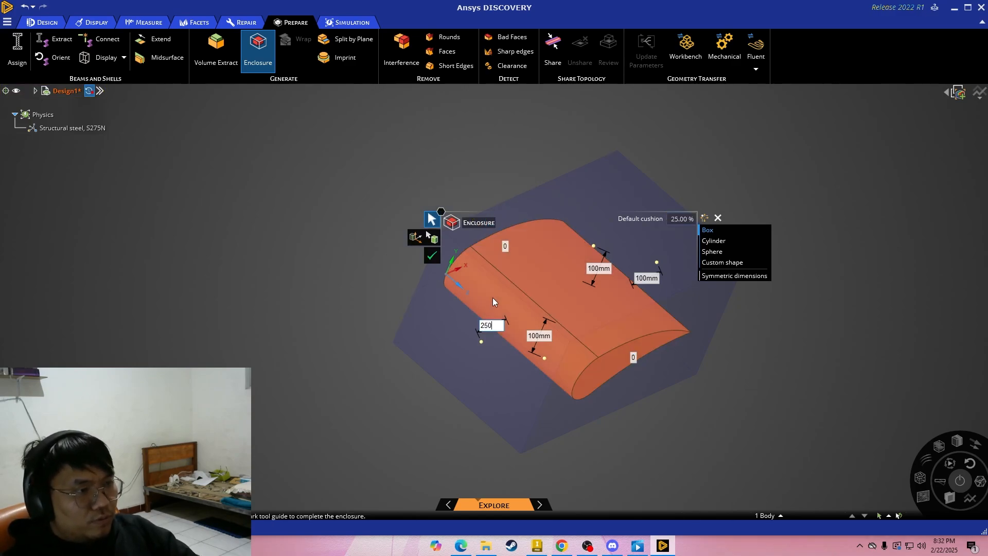
key("Tab")
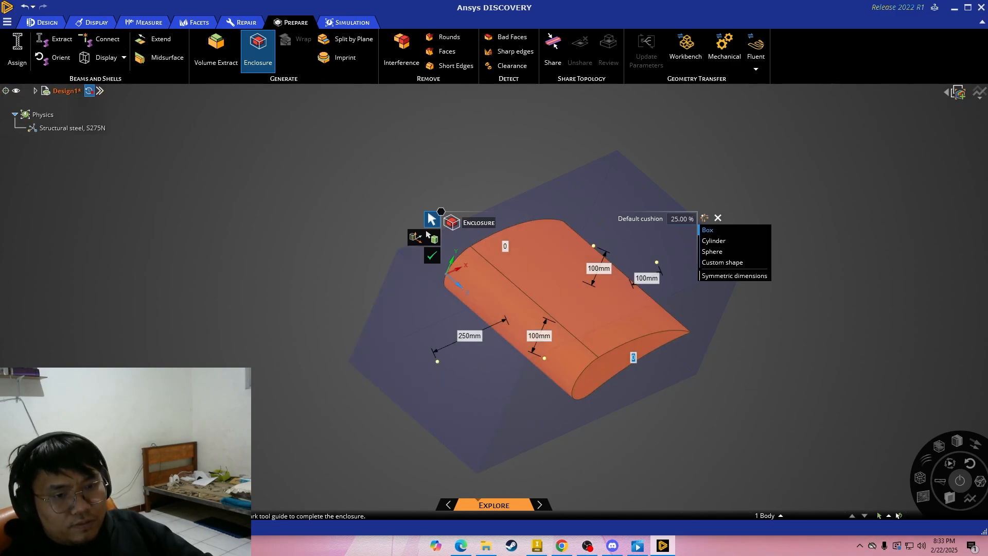
key("Escape")
key("v")
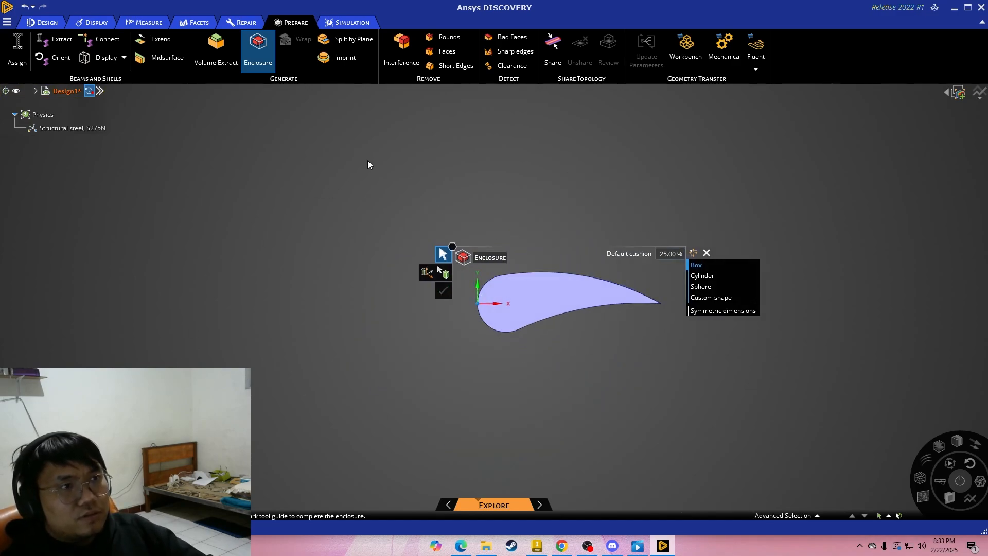
- Select the airfoil body for a box enclosure, with 0 cushion at its origin-side end and 250 mm ahead of the leading edge
left_click(536, 301)
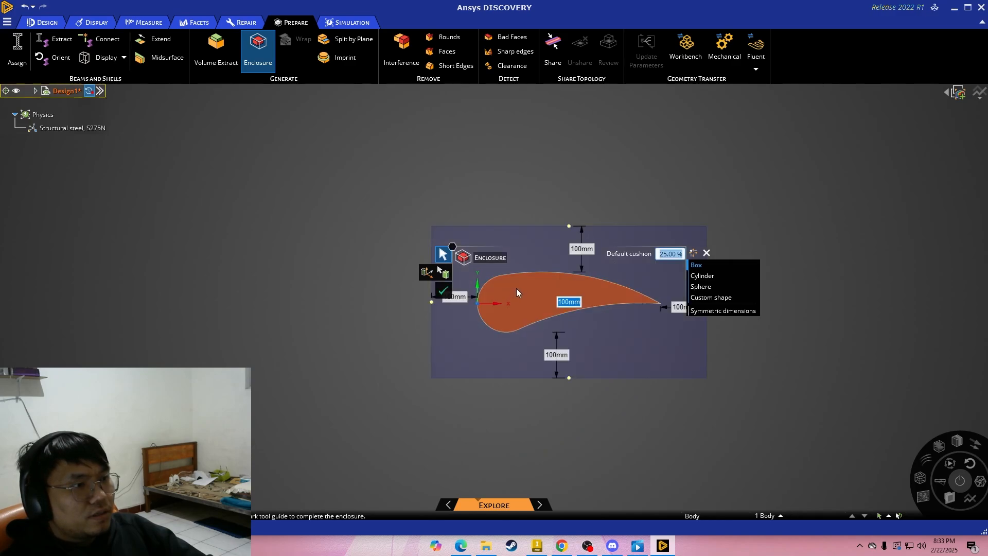
middle_click_drag(466, 353, 529, 369, "shift")
middle_click_drag(615, 334, 726, 367)
type("0")
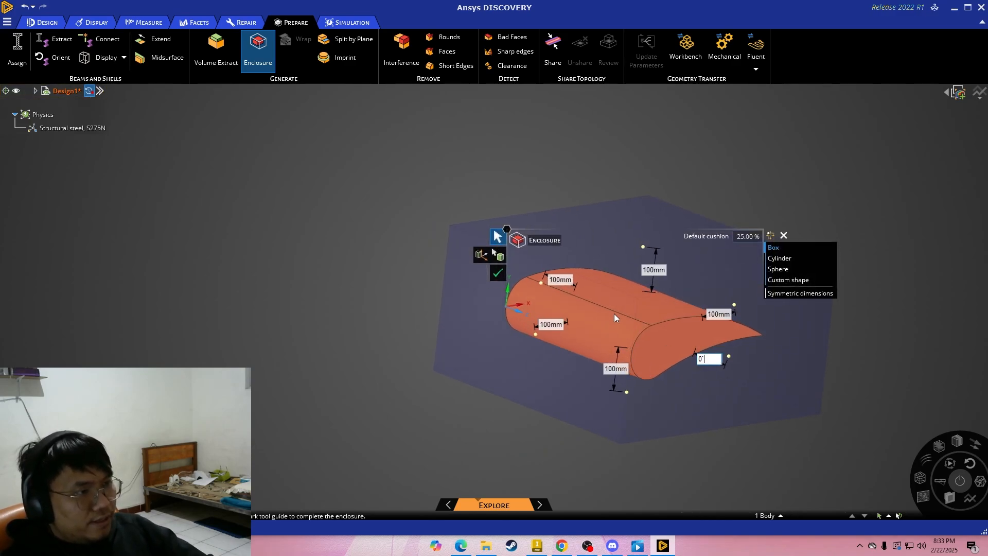
key("Tab")
key("Tab")
type("0")
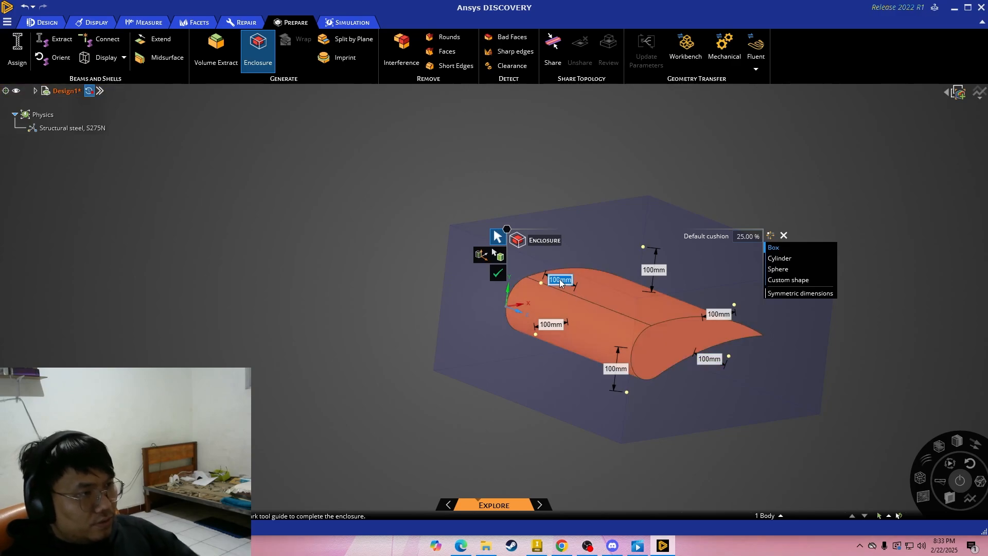
key("Tab")
type("250")
key("Return")
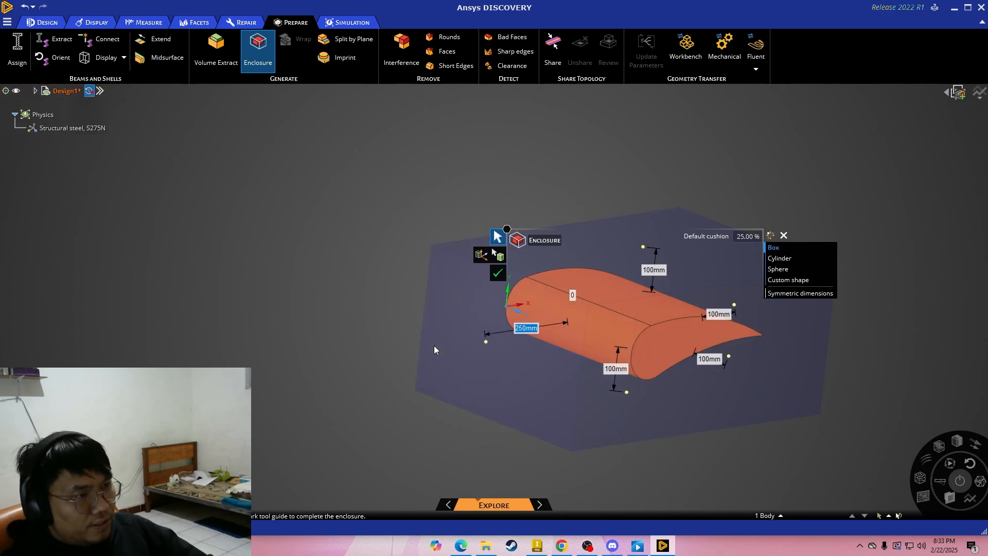
- Set the enclosure cushions above and below the airfoil to 250 mm each
left_click(32, 485)
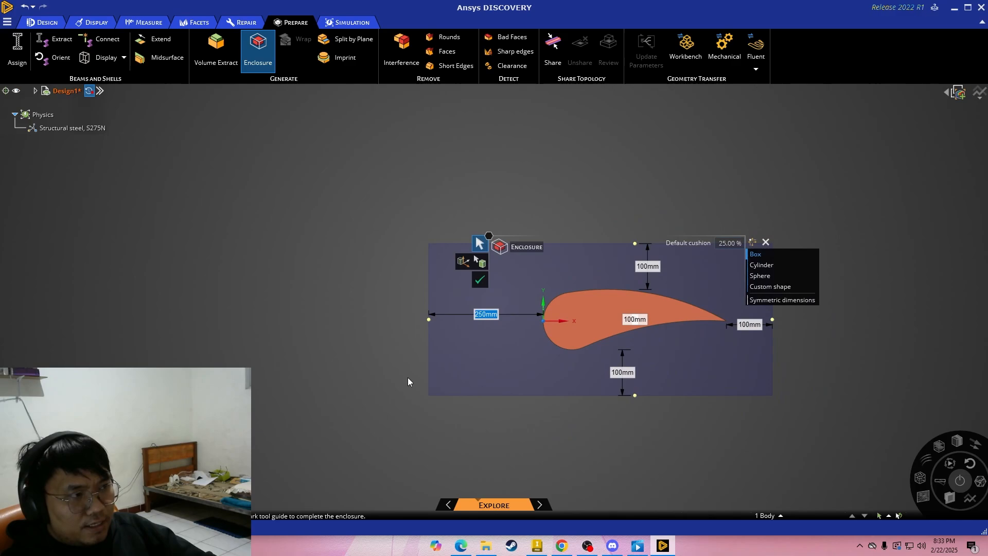
left_click(647, 267)
type("250")
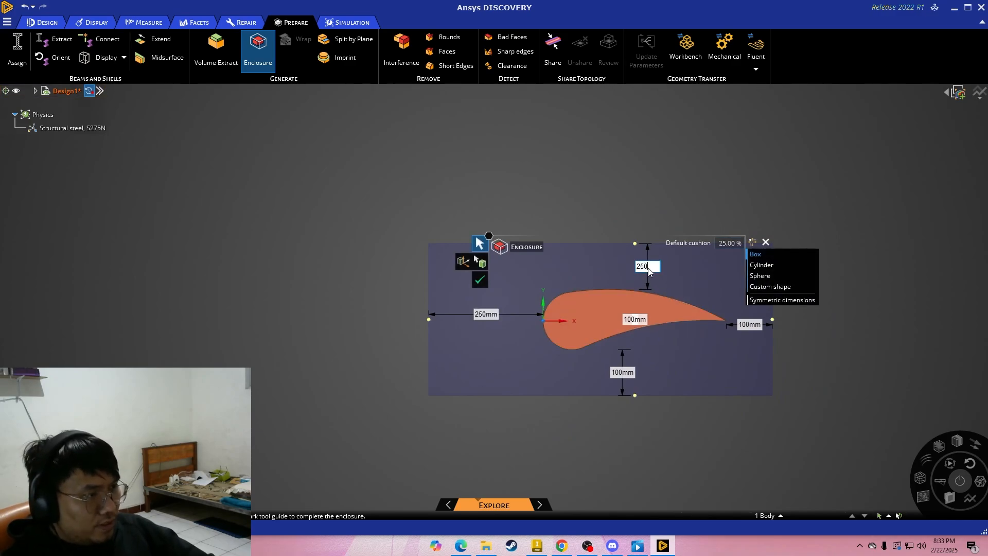
key("Return")
left_click(622, 373)
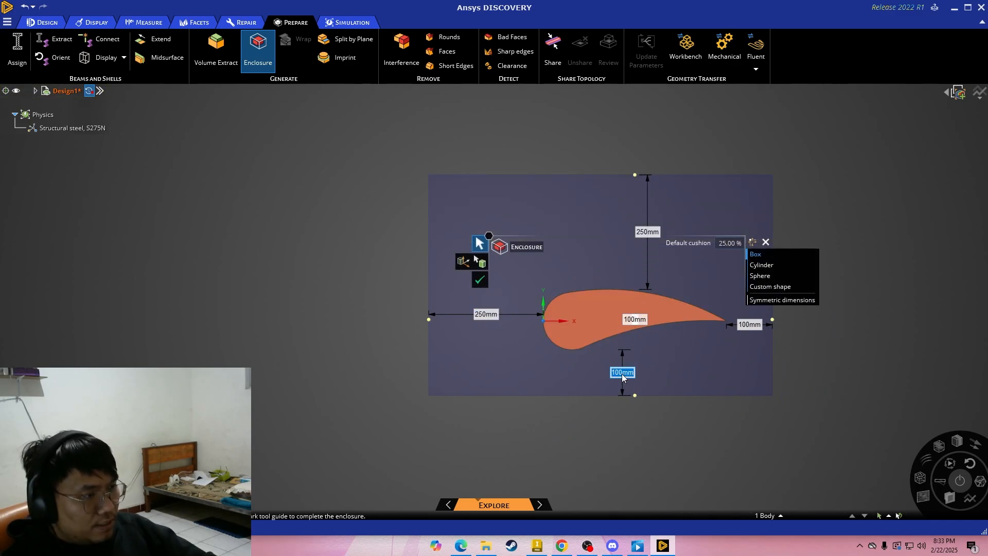
type("250")
key("Return")
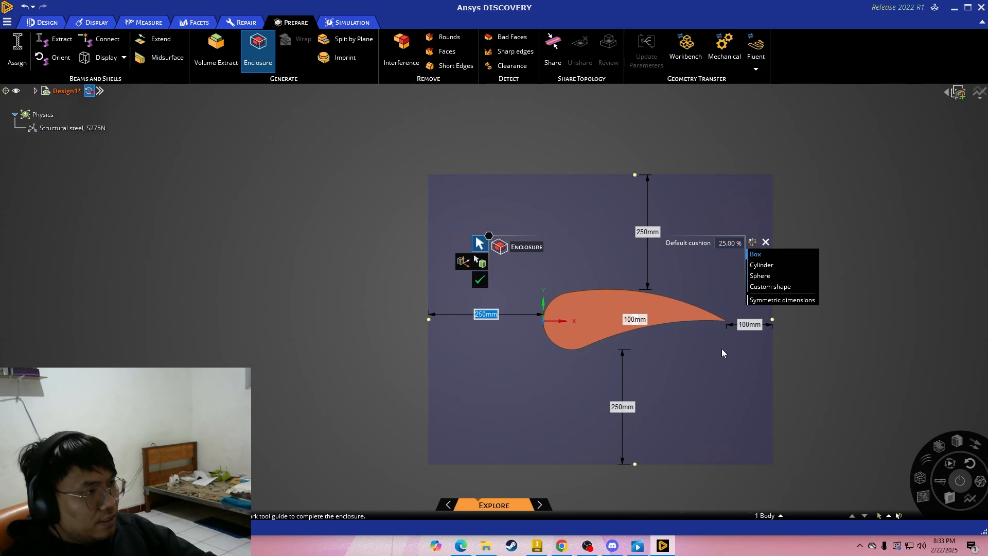
- Set the enclosure cushion behind the airfoil's trailing edge to 1000 mm
left_click(759, 328)
type("10")
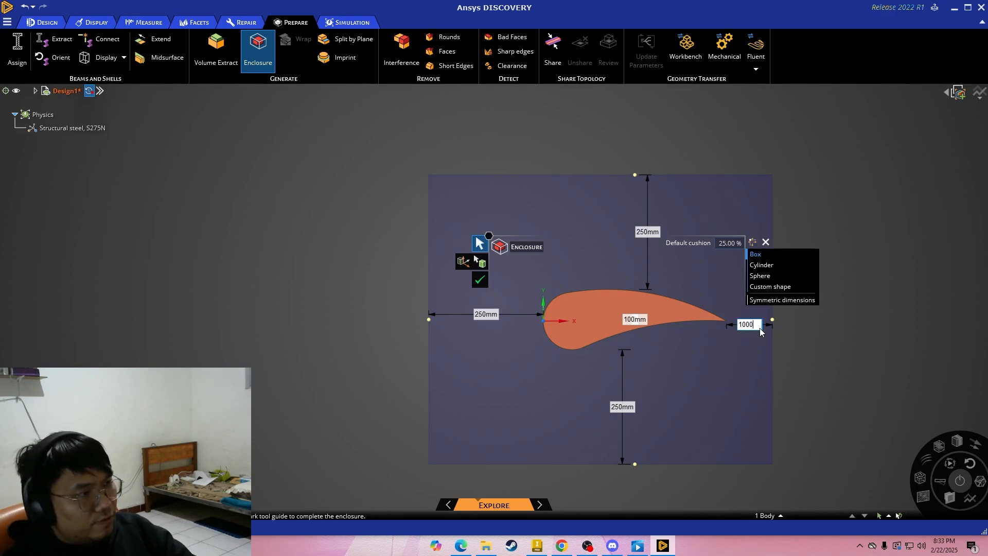
type("00")
key("Return")
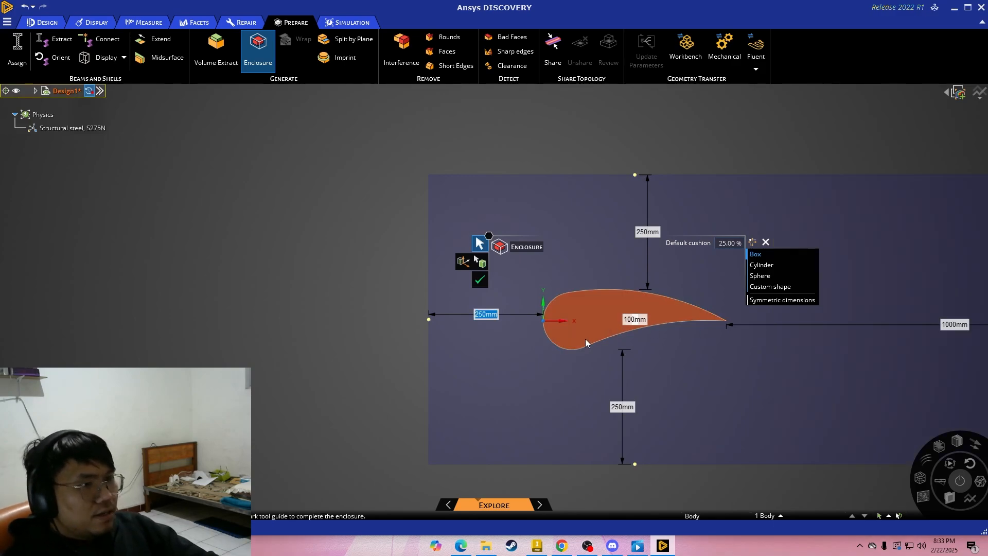
- Set the enclosure cushion at the airfoil's spanwise end opposite the origin to 0
scroll(524, 362, "down", 2)
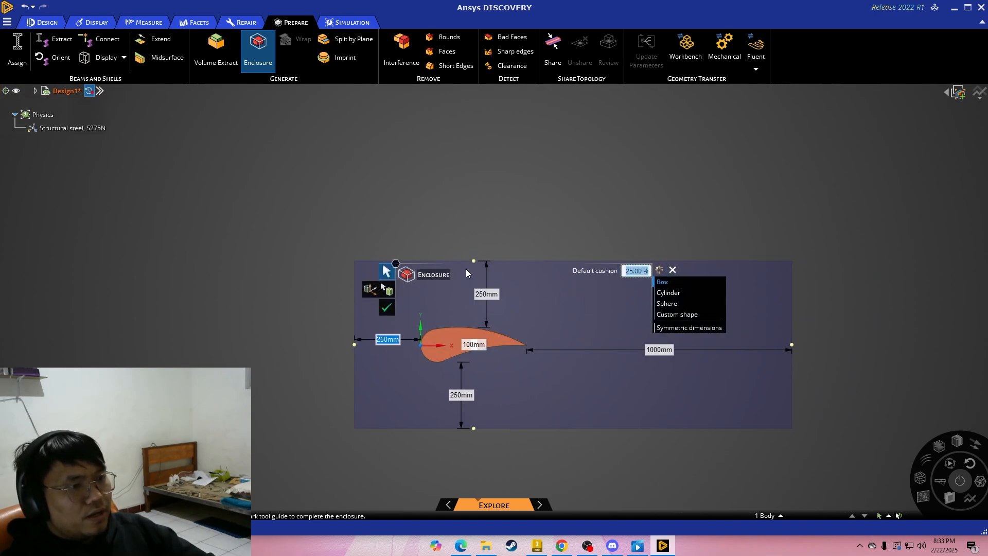
middle_click_drag(500, 235, 508, 347)
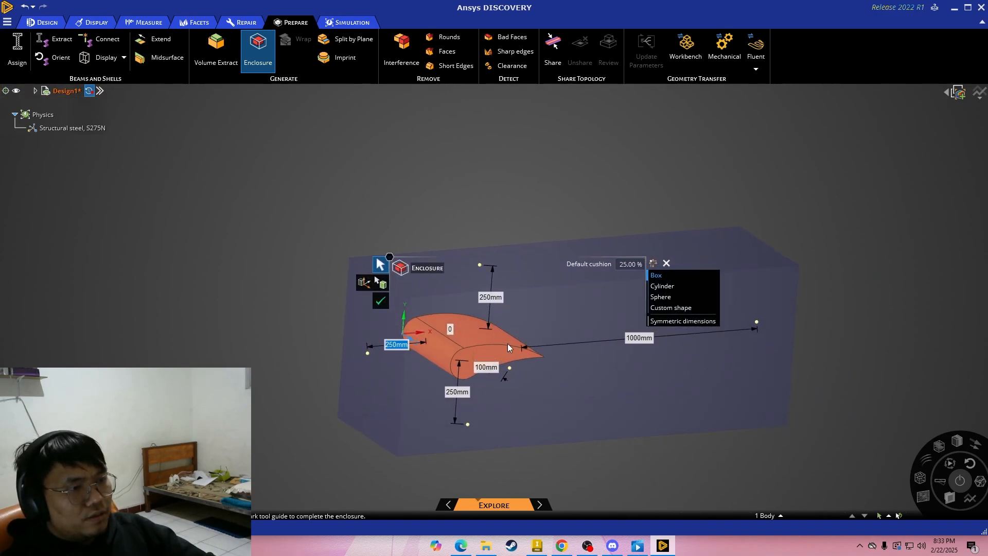
middle_click_drag(498, 206, 561, 286)
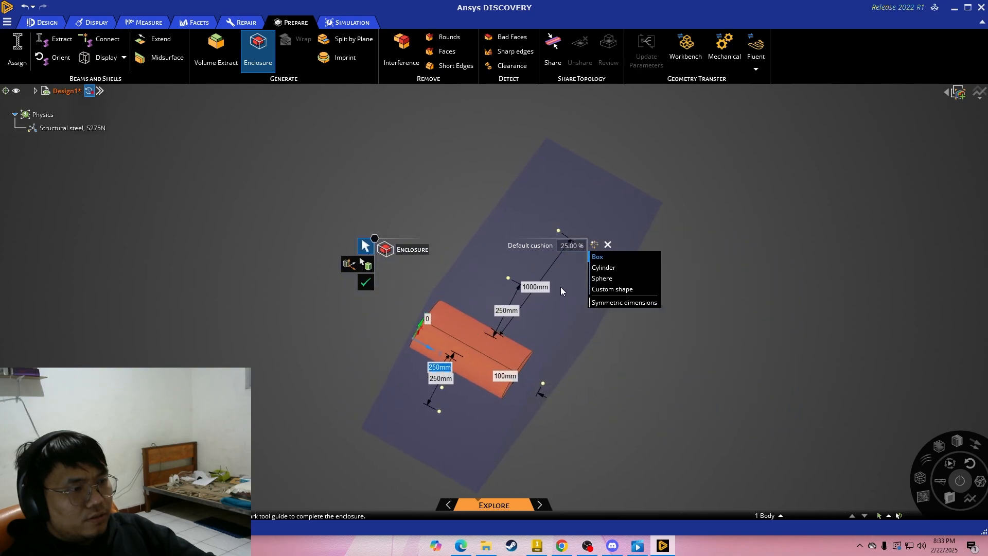
left_click(504, 376)
type("0")
key("Return")
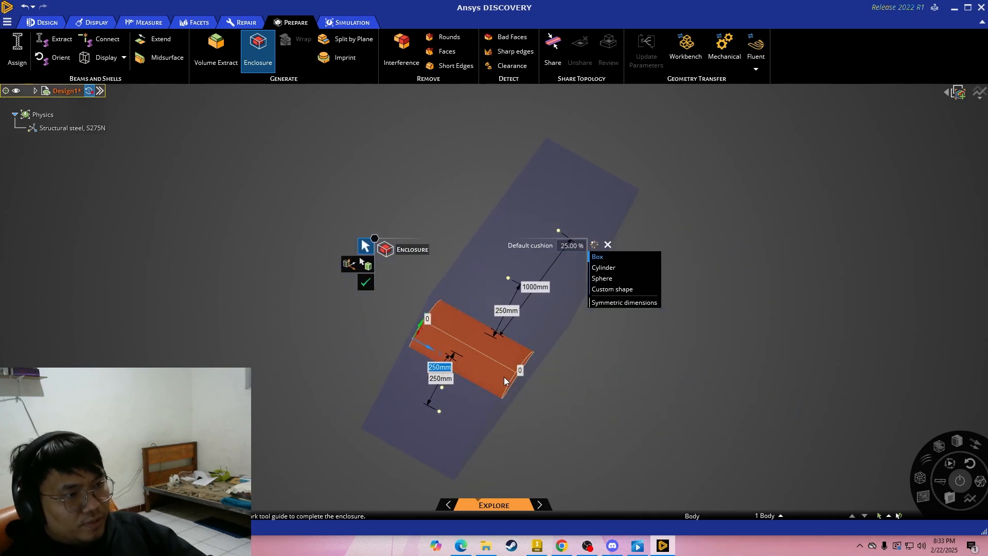
- Create the box enclosure around the airfoil and leave the Enclosure tool
scroll(557, 378, "down", 3)
middle_click_drag(514, 432, 322, 389)
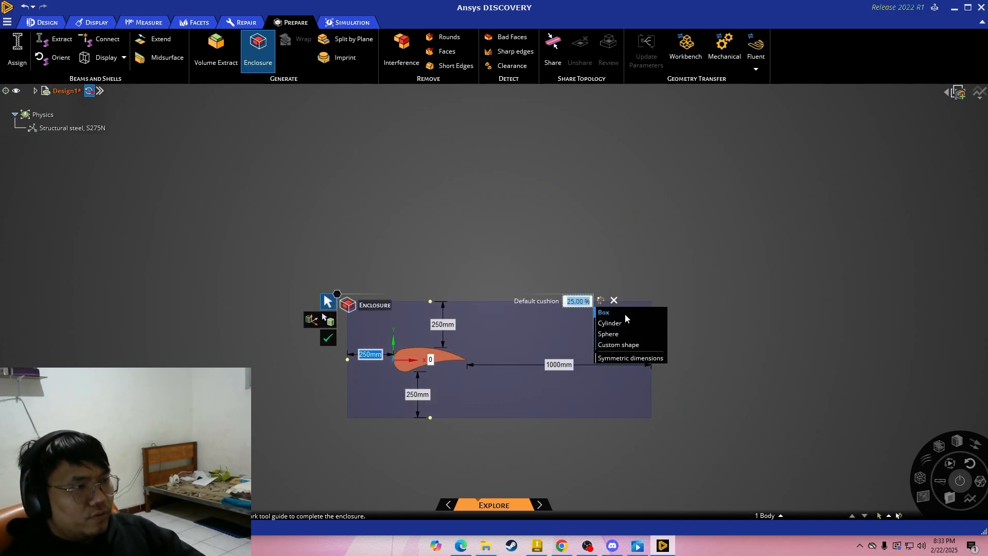
left_click(327, 338)
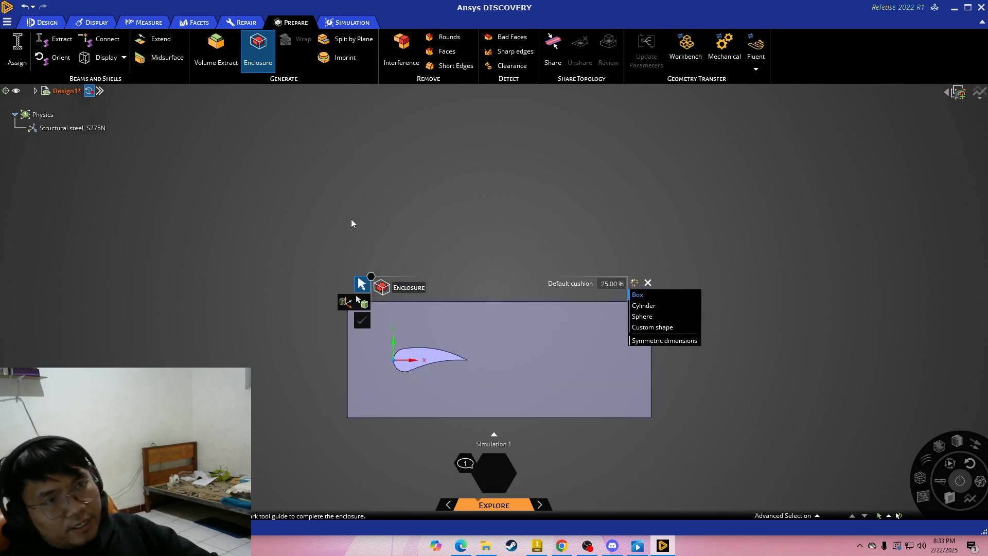
key("Escape")
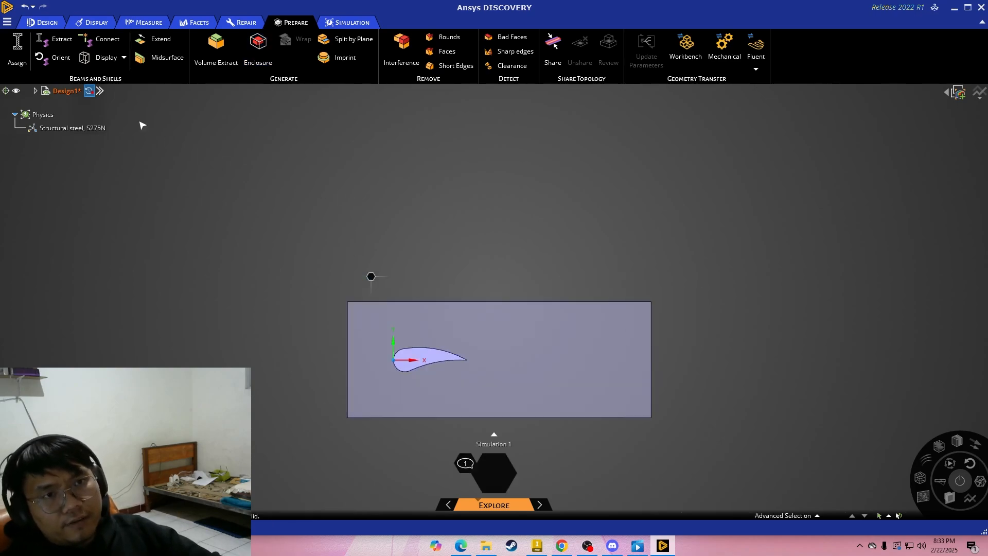
- Expand the design structure and exclude the airfoil Solid from the simulation
left_click(35, 91)
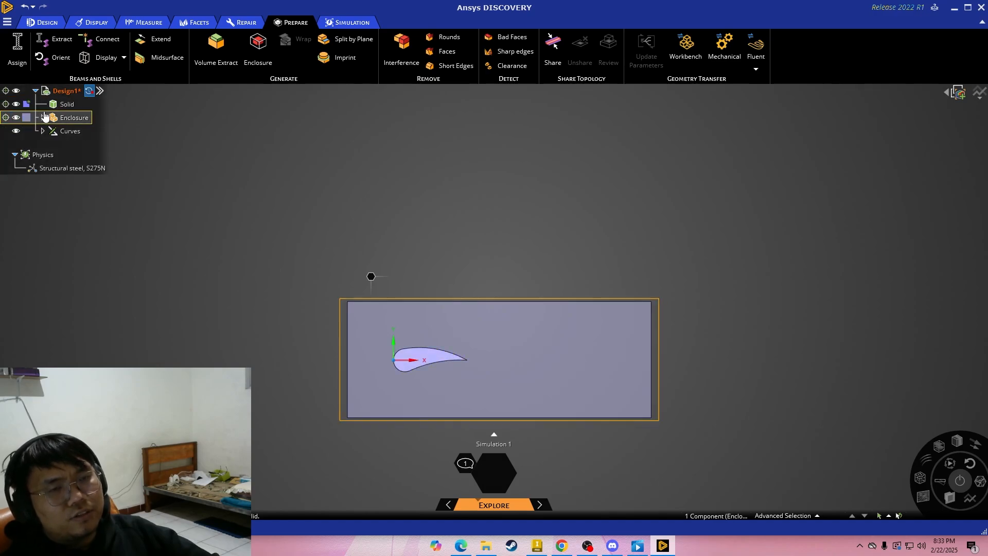
middle_click_drag(407, 278, 443, 289)
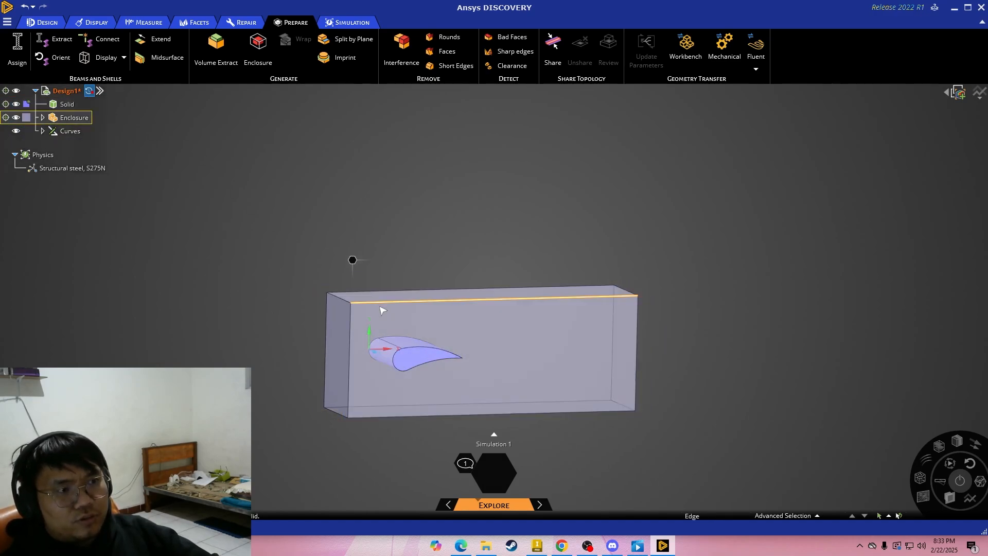
left_click(27, 115)
left_click(313, 335)
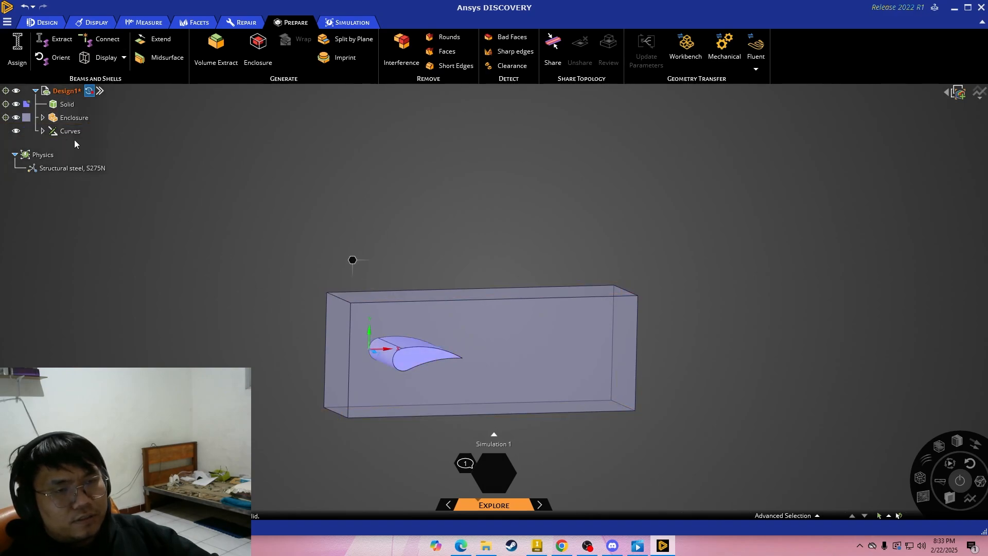
left_click(52, 104)
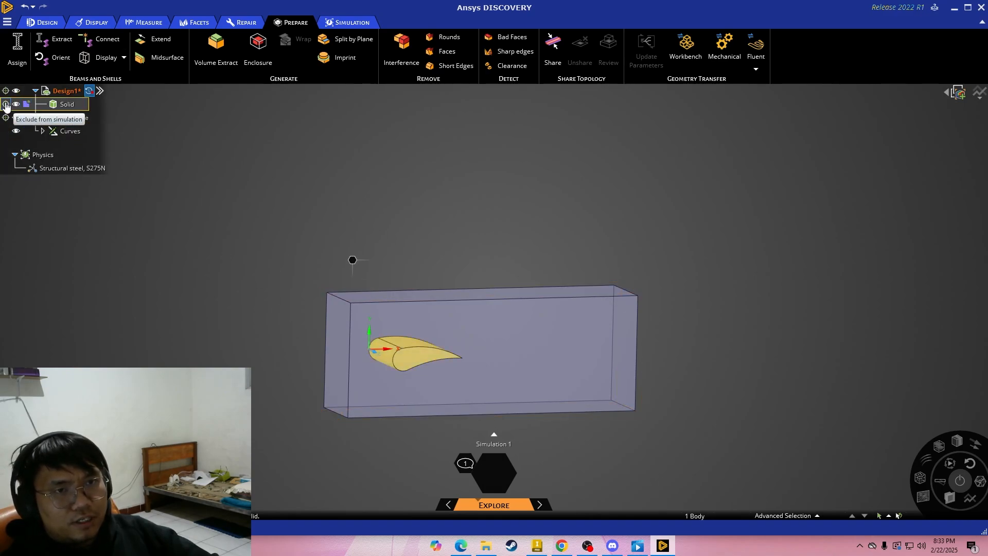
left_click(5, 105)
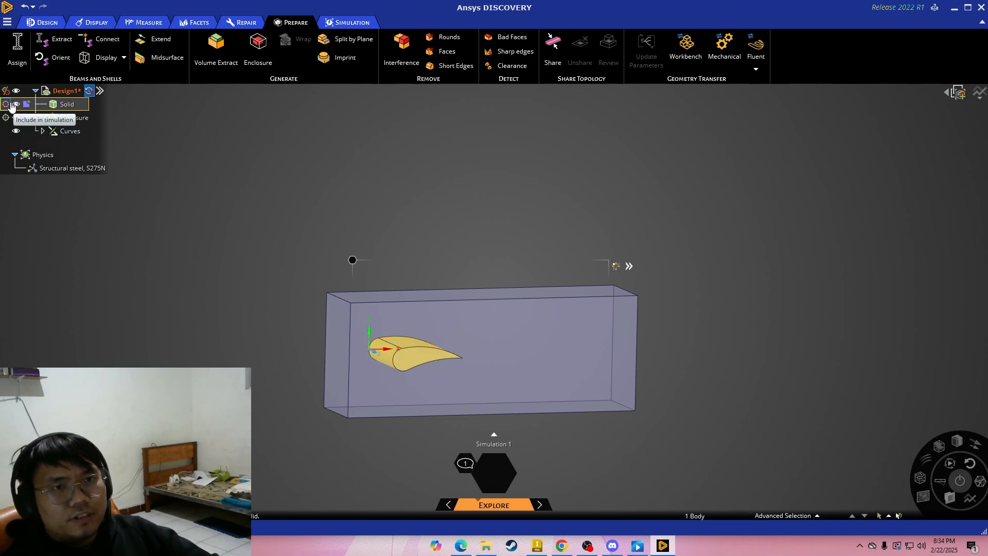
- Hide the airfoil Solid and inspect the airfoil-shaped cavity it leaves in the enclosure from the front and at an angle
left_click(16, 105)
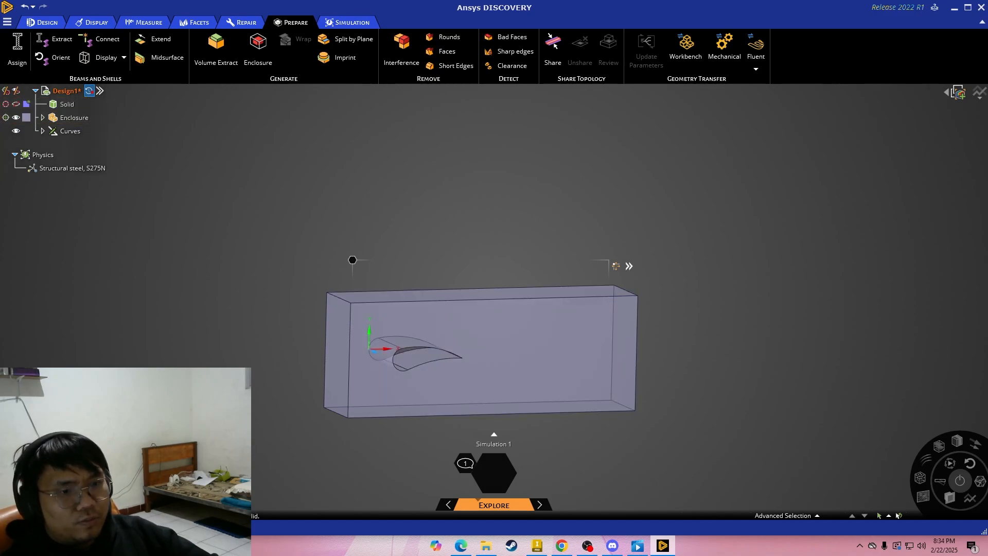
left_click(31, 484)
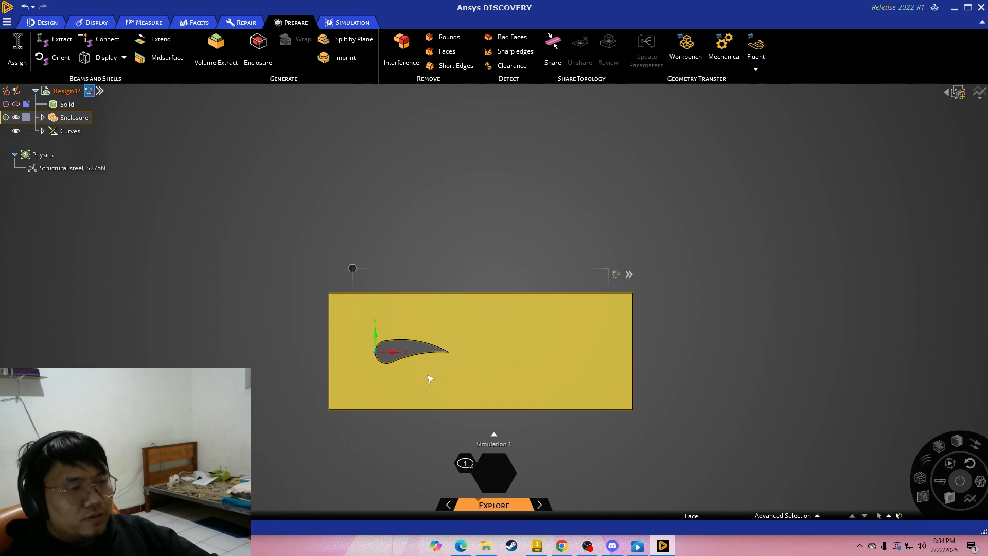
scroll(429, 369, "up", 4)
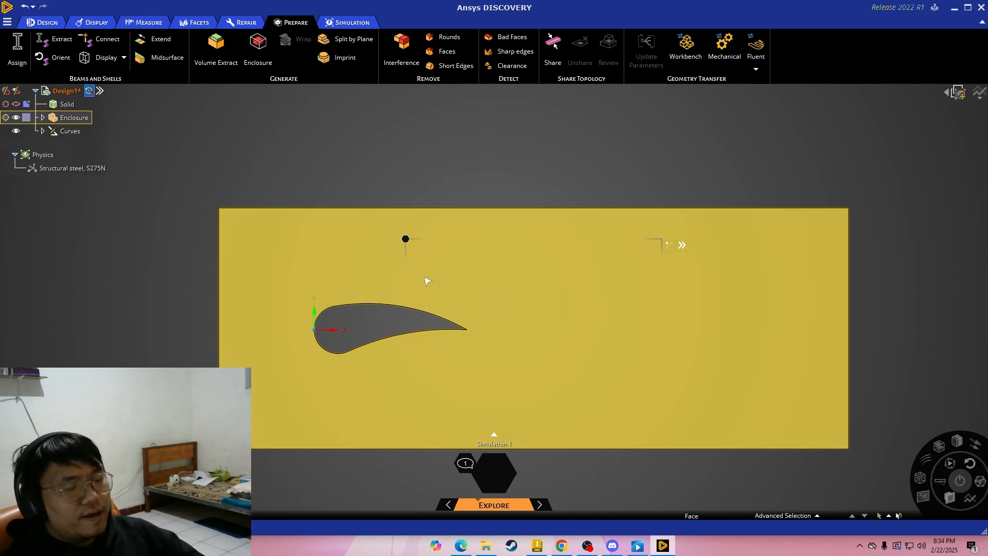
scroll(363, 326, "down", 3)
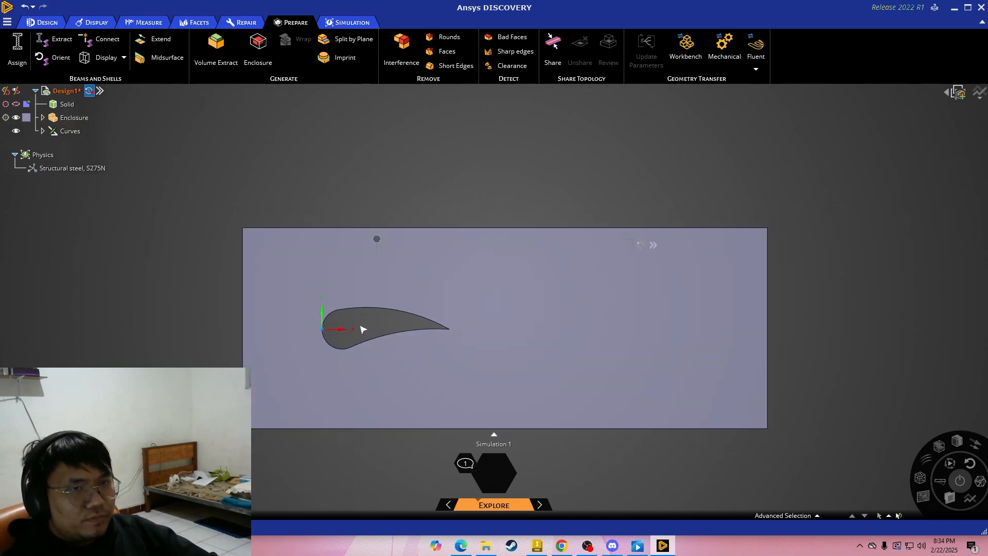
middle_click_drag(339, 331, 388, 339)
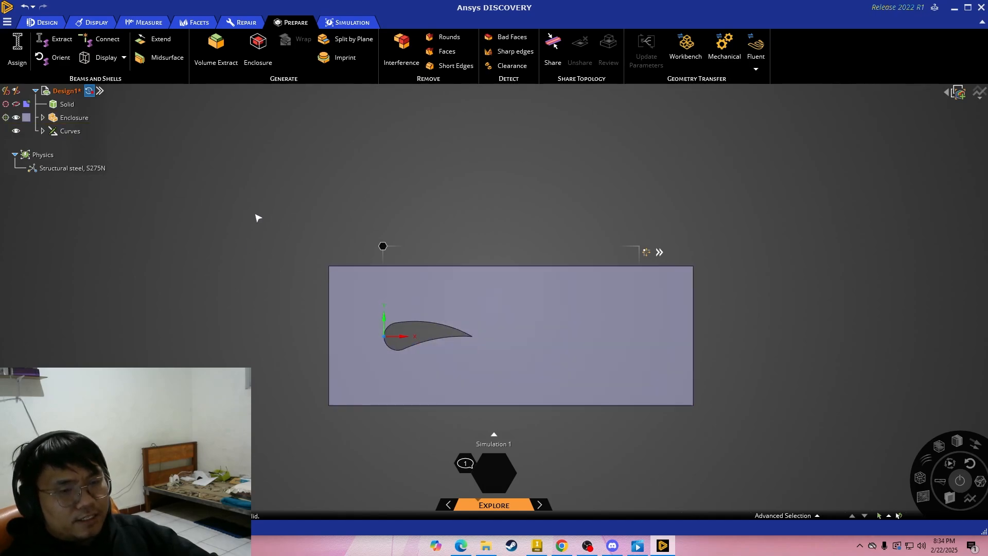
mouse_move(258, 216)
middle_mouse_down()
mouse_move(361, 241)
mouse_move(364, 260)
mouse_move(253, 232)
middle_mouse_up()
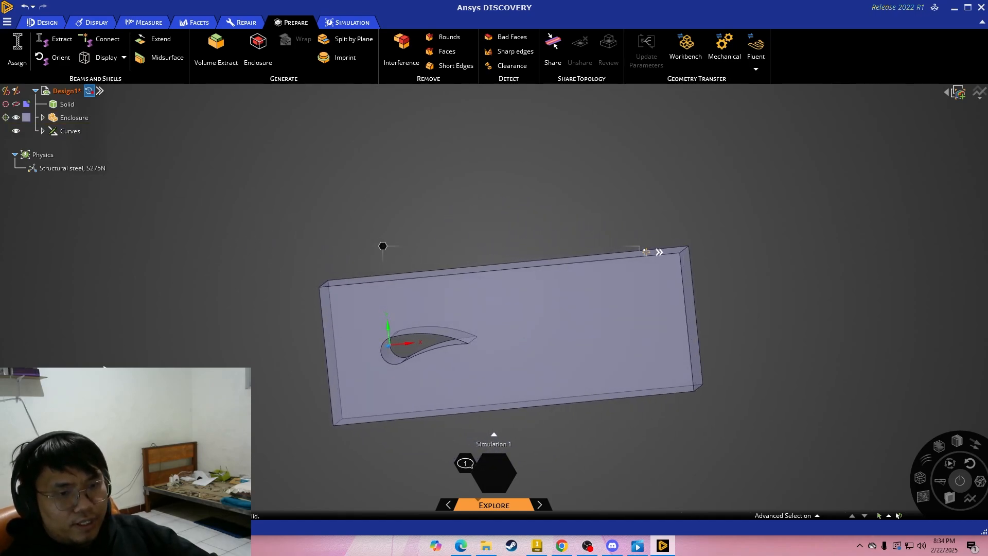
left_click(47, 463)
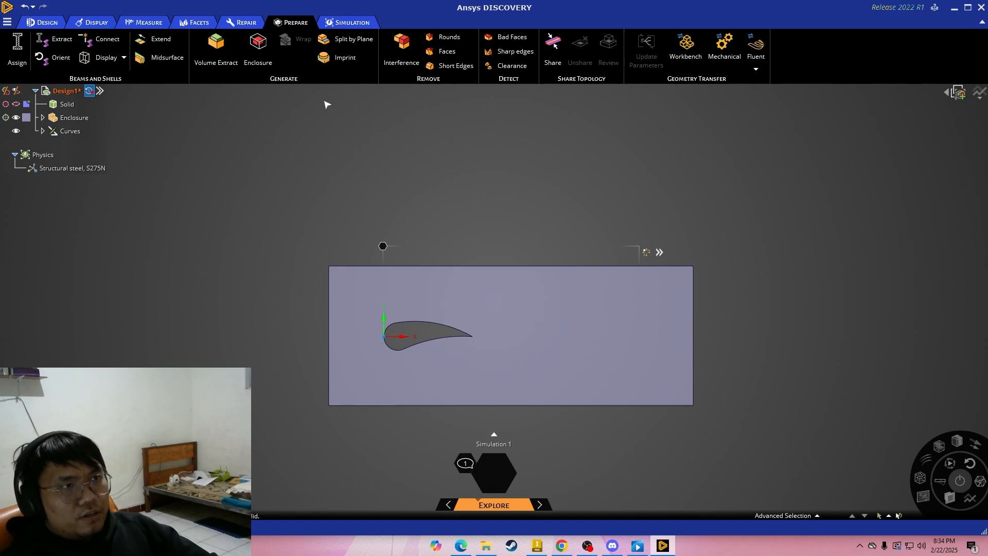
- Add a fluid flow velocity inlet of 15 m/s on the enclosure's end face upstream of the airfoil's leading edge
left_click(365, 23)
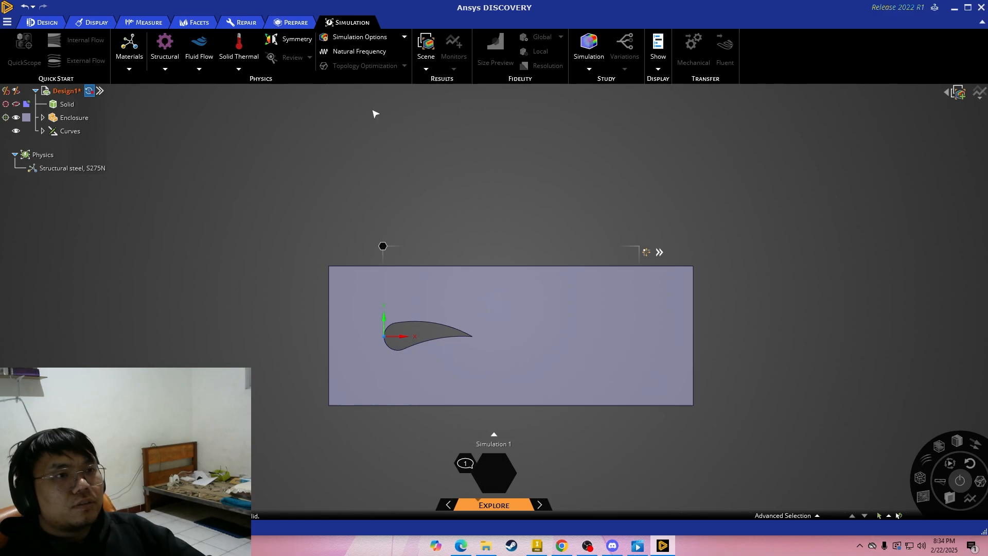
middle_click_drag(289, 174, 412, 317)
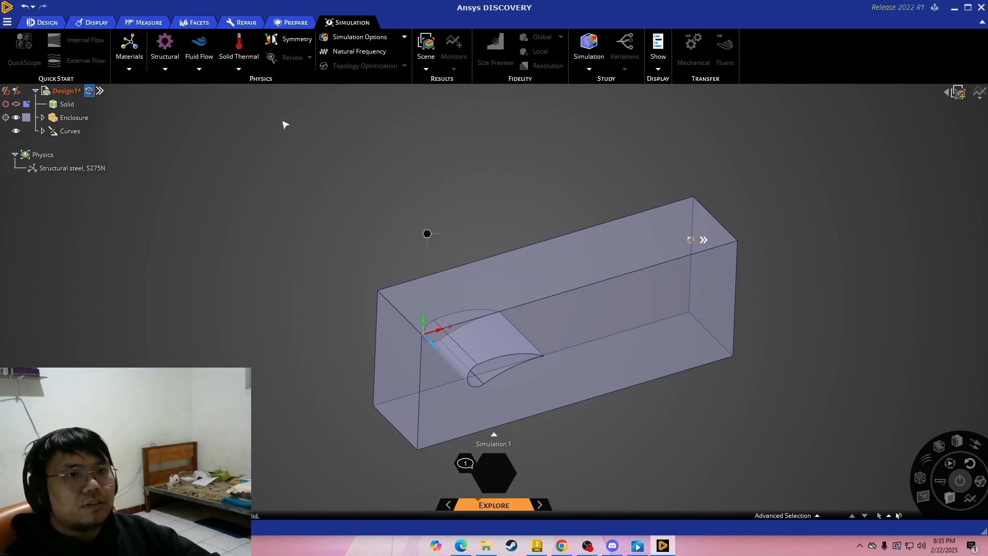
left_click(196, 72)
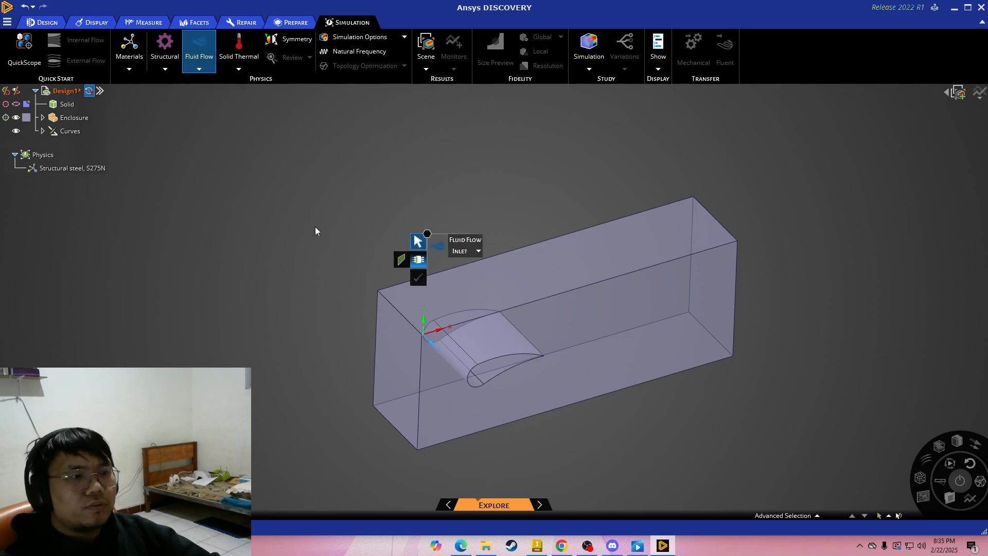
left_click(383, 365)
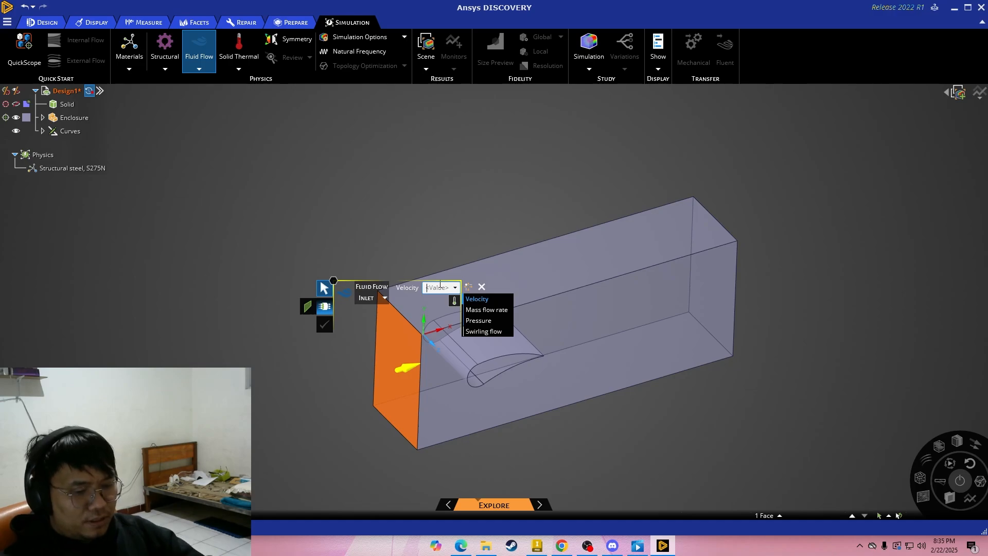
left_click(439, 287)
type("15")
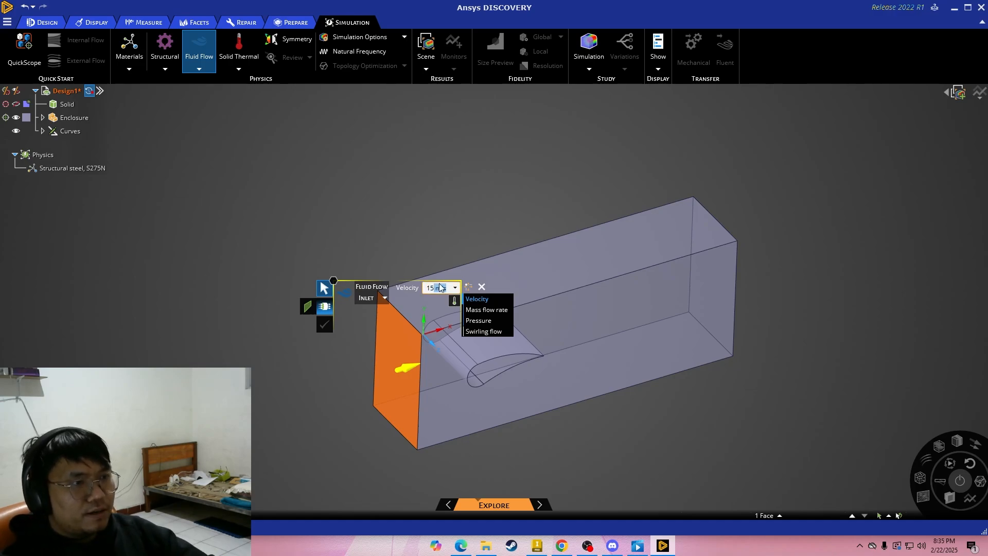
key("Return")
- Add a fluid flow pressure outlet of 0 Pa on the enclosure's downstream end face and leave the Fluid Flow tool
middle_click_drag(543, 206, 370, 284)
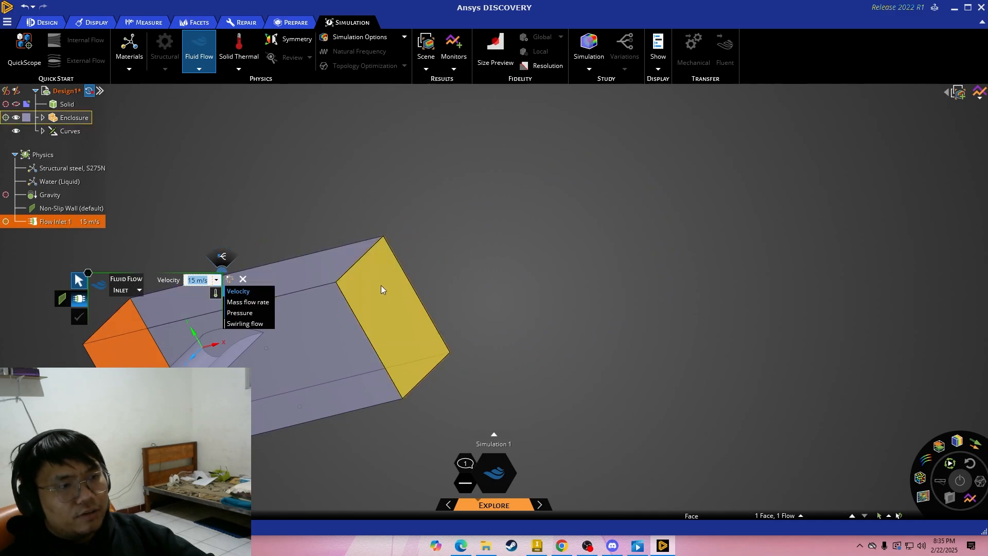
middle_click_drag(453, 245, 533, 270)
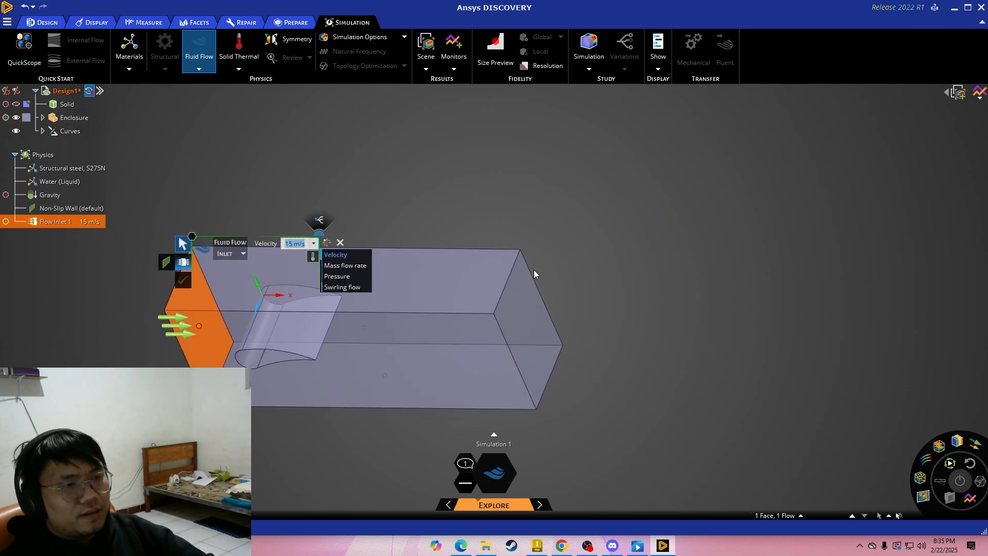
left_click(545, 312)
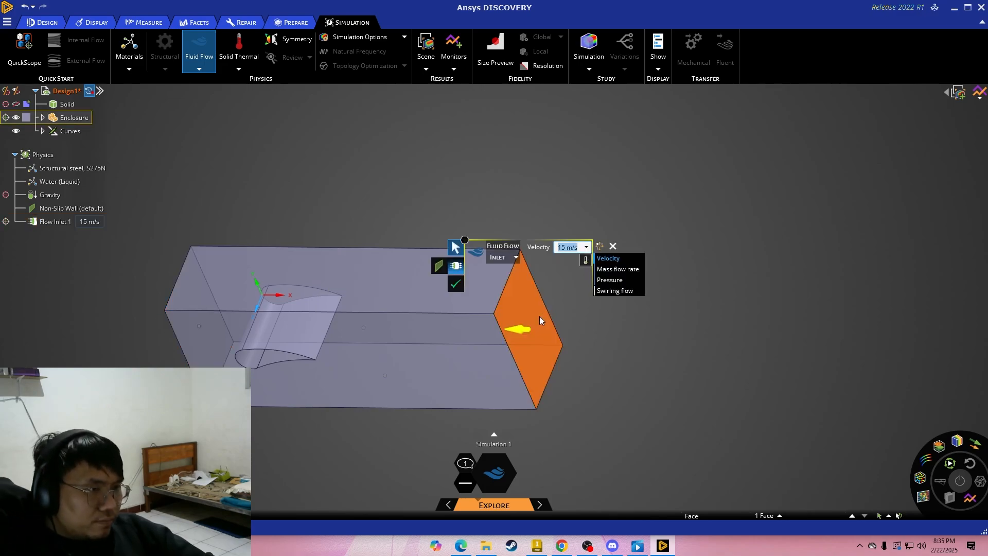
left_click(506, 257)
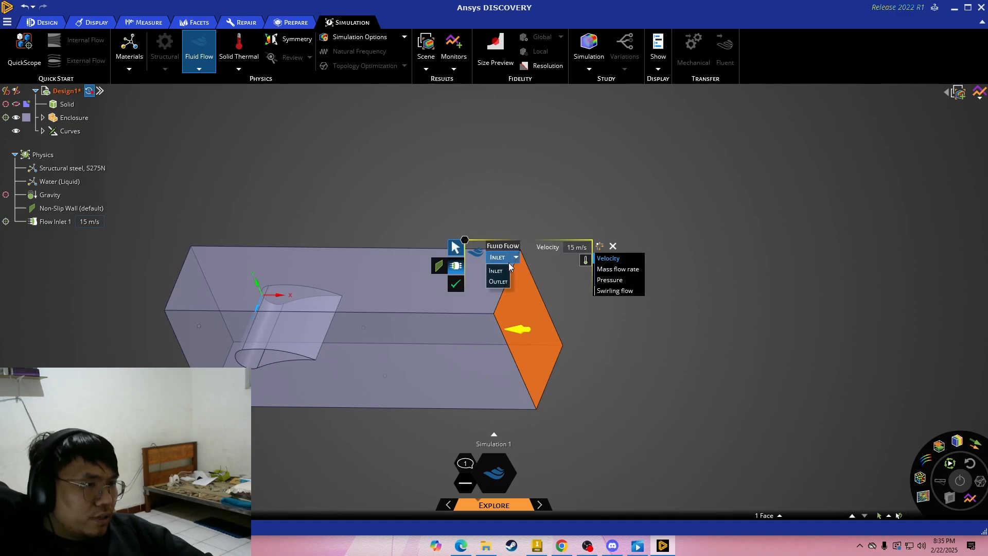
left_click(498, 282)
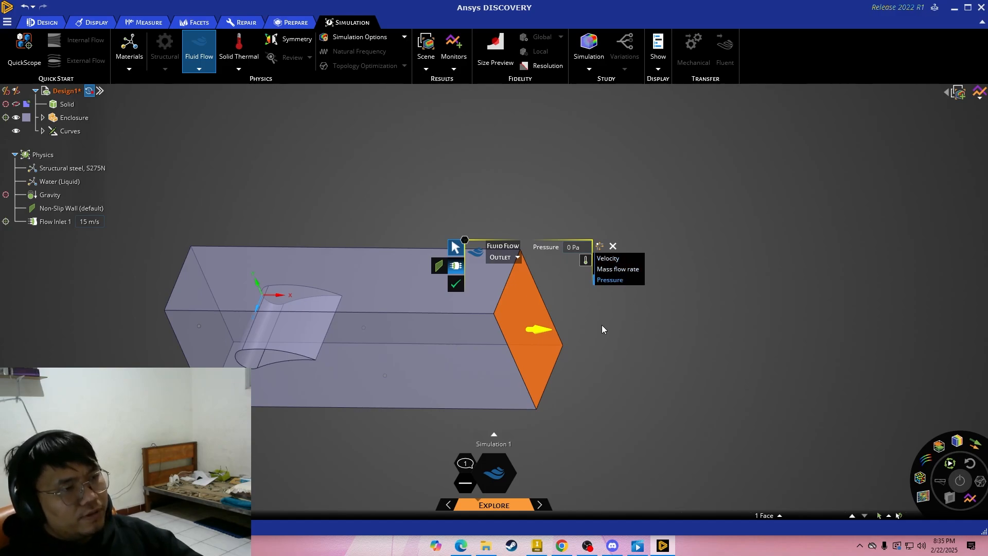
left_click(461, 286)
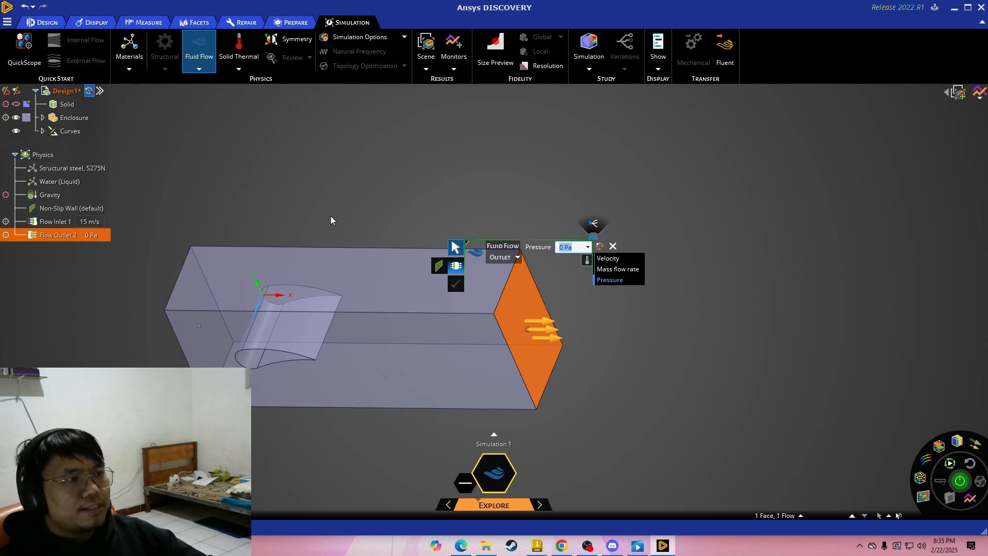
key("Escape")
- Change the enclosure's fluid material from Water (Liquid) to Air (Gas) and clear the selection
scroll(300, 234, "down", 1)
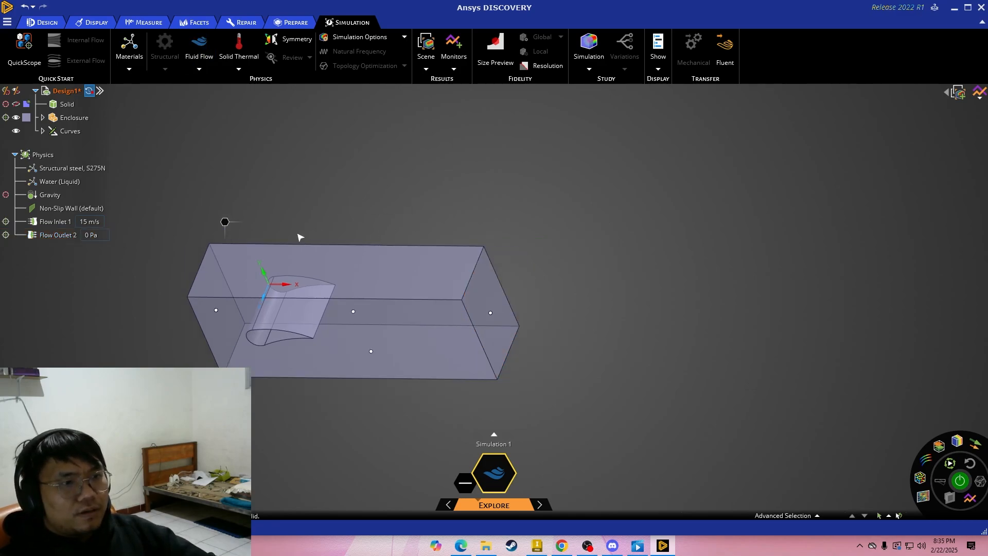
left_click(304, 252)
middle_click_drag(304, 252, 348, 263)
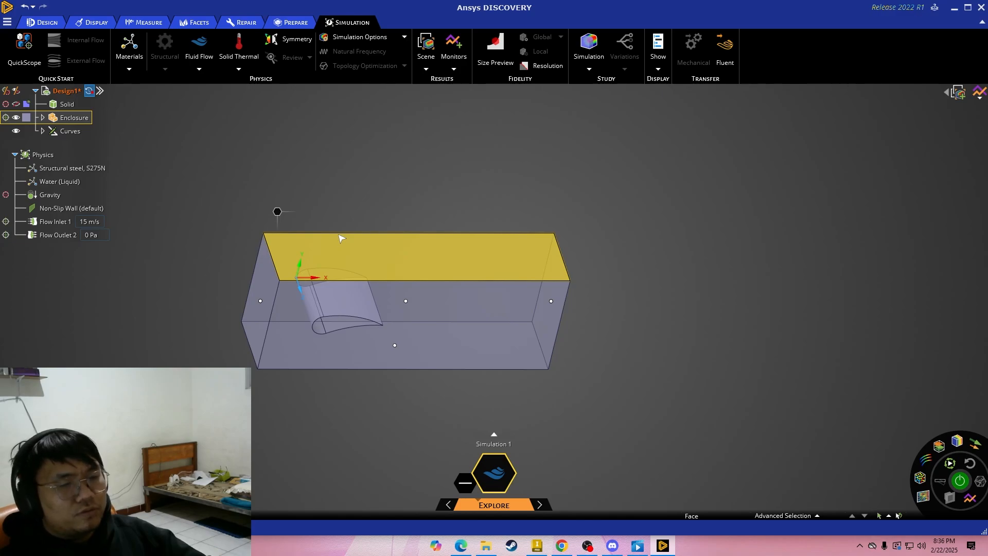
left_click(308, 223)
left_click(59, 181)
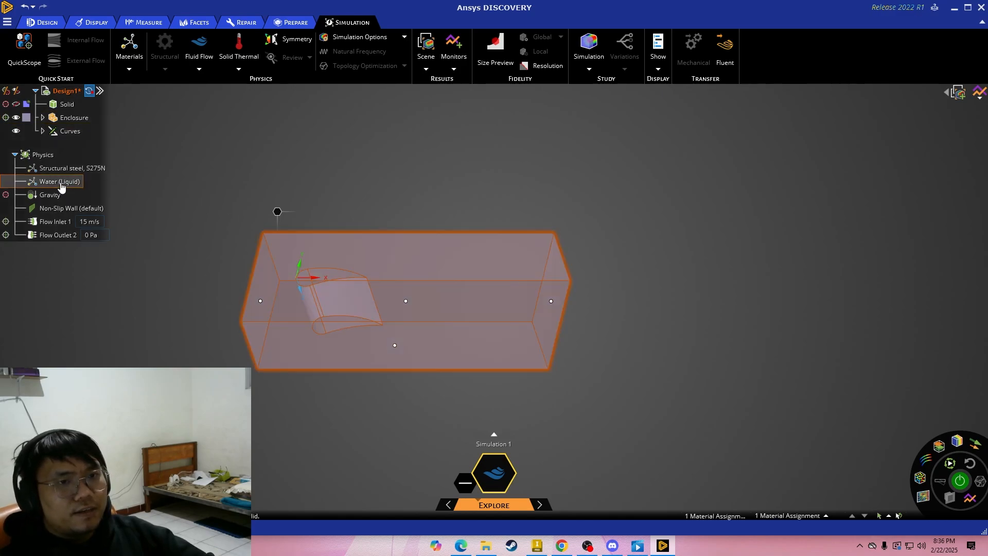
middle_click_drag(242, 317, 233, 339)
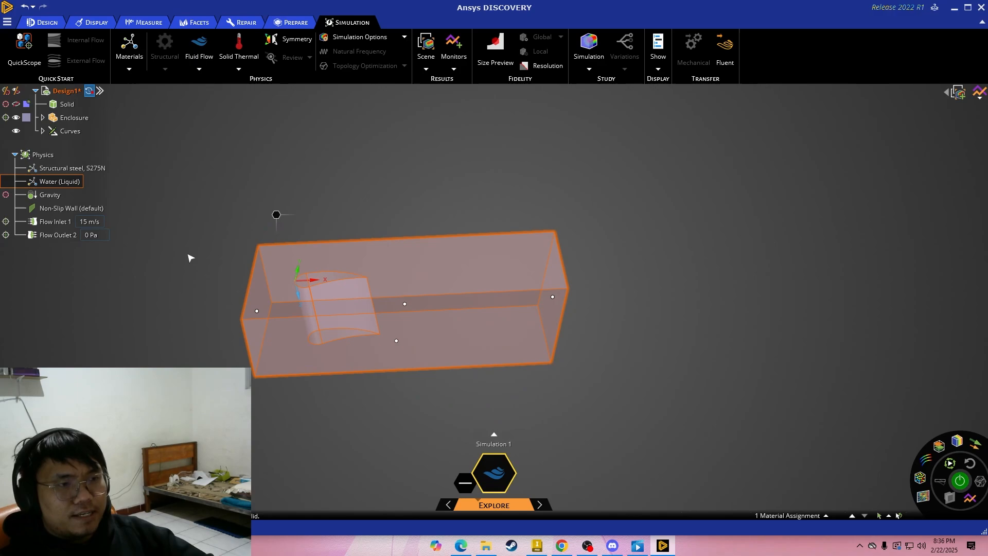
right_click(61, 184)
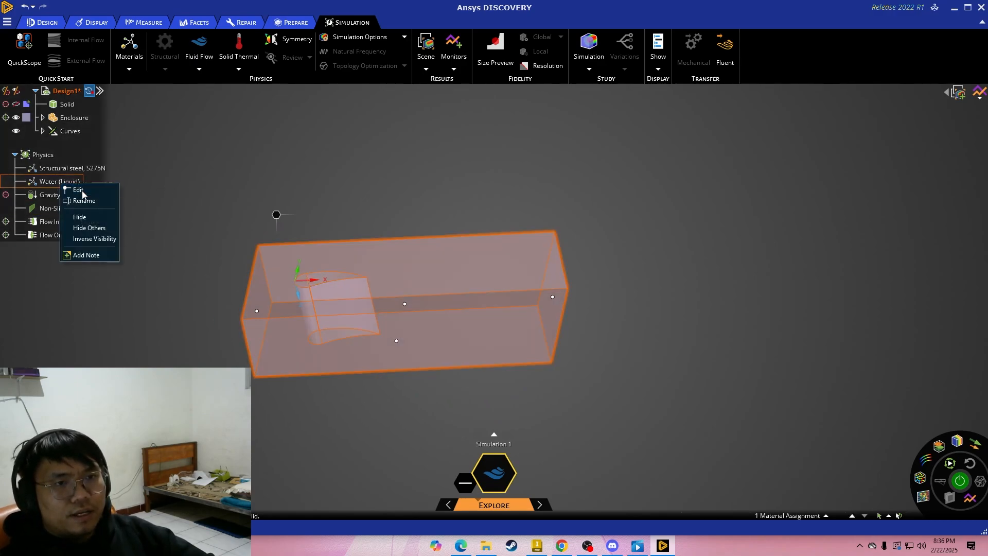
left_click(82, 191)
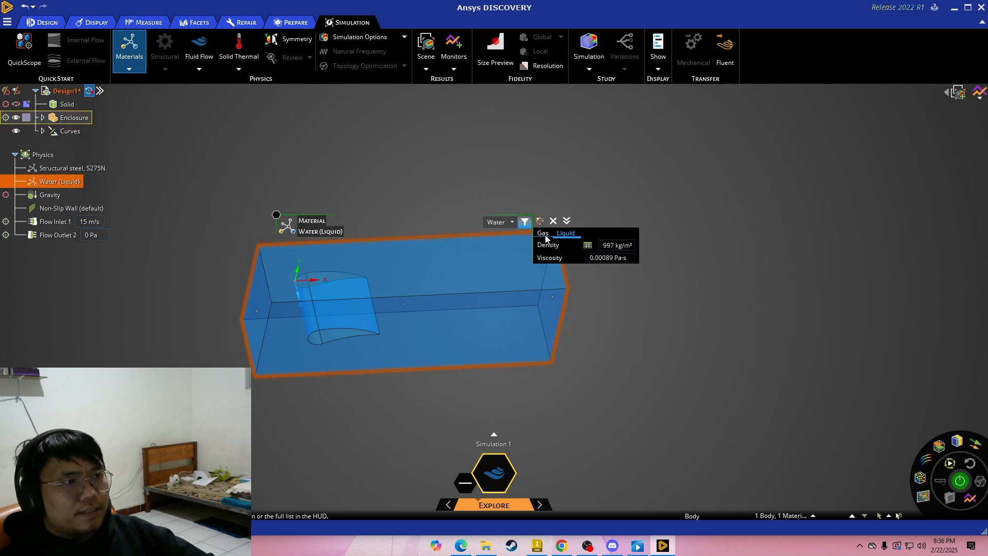
left_click(512, 222)
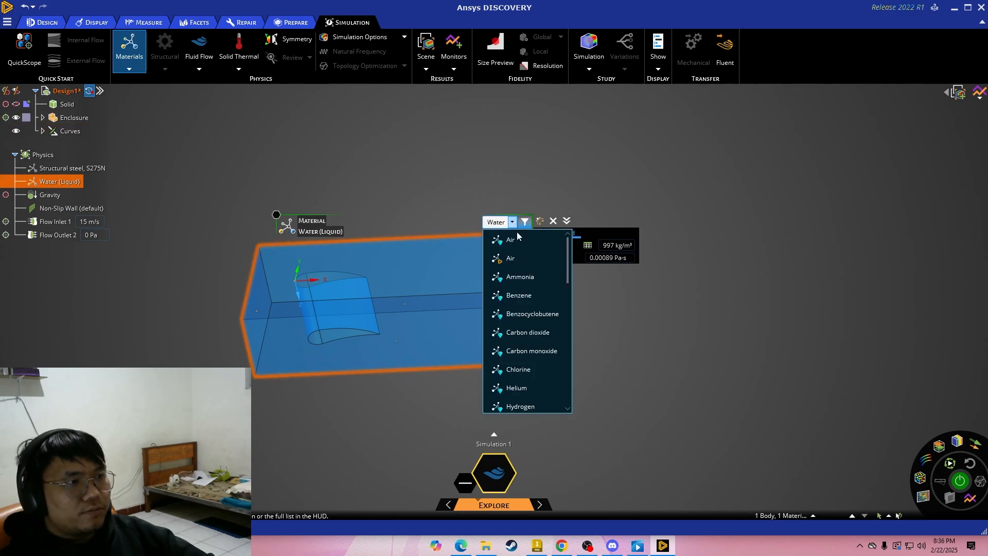
left_click(514, 258)
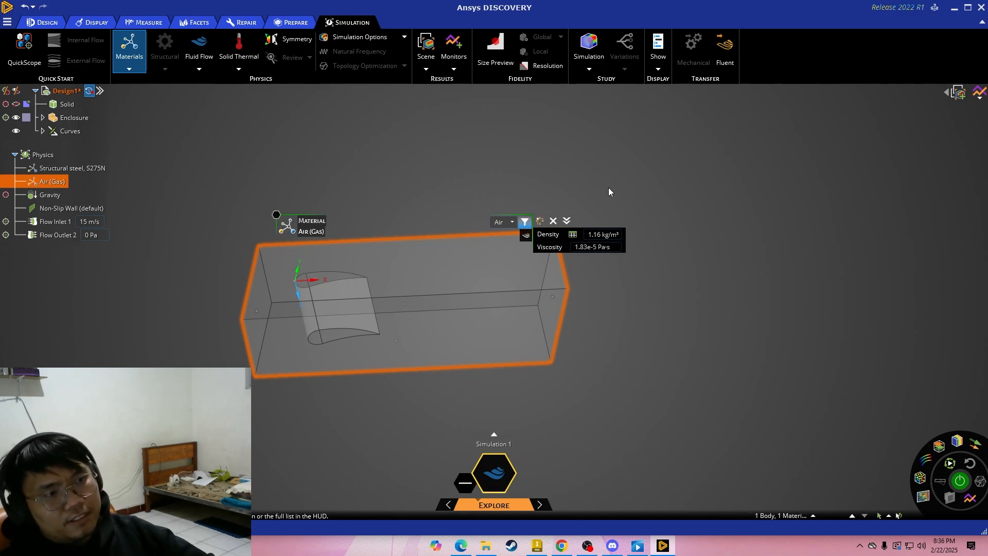
left_click(441, 192)
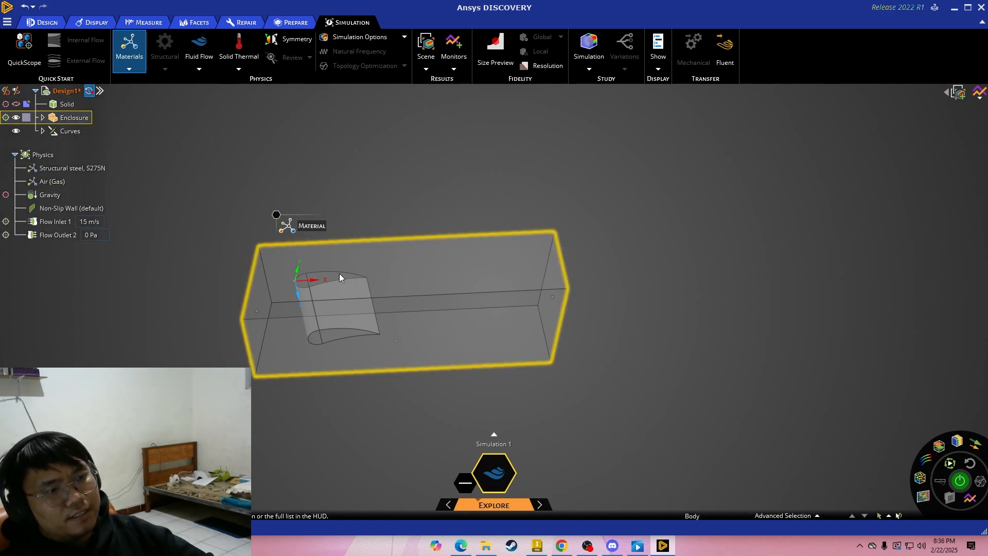
- Change the Solid's material from Structural steel, S275N to Stainless steel, 304, annealed and leave the Materials tool
middle_click_drag(339, 278, 318, 301)
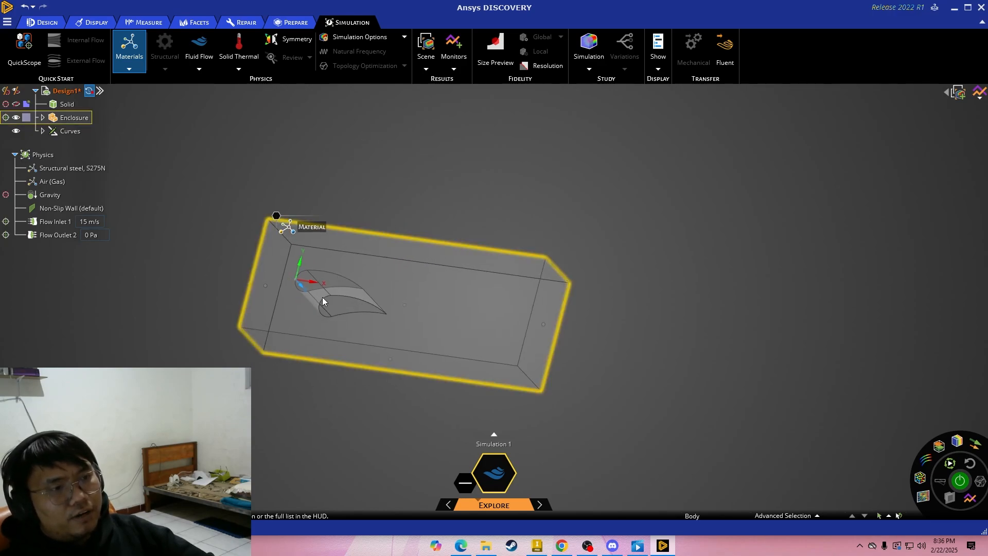
left_click(49, 169)
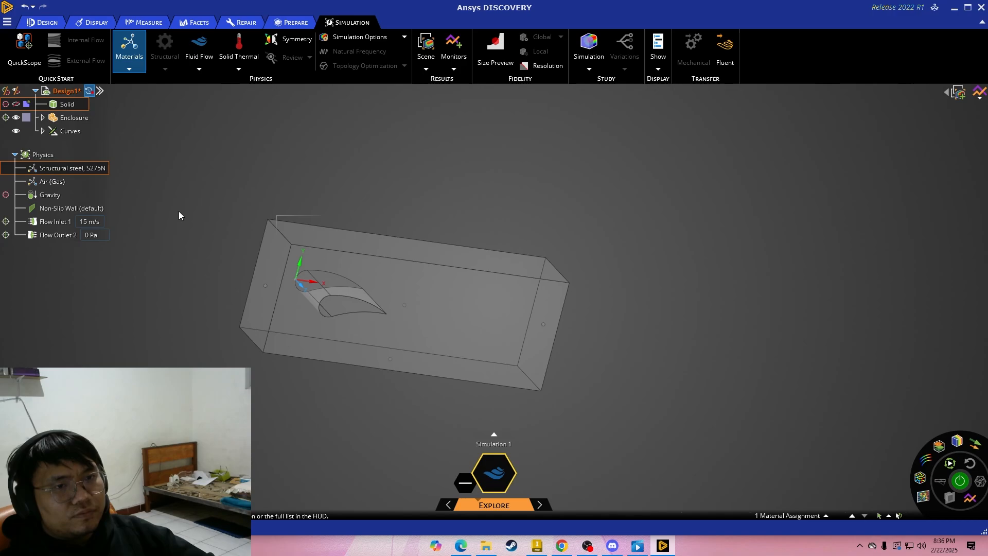
right_click(71, 166)
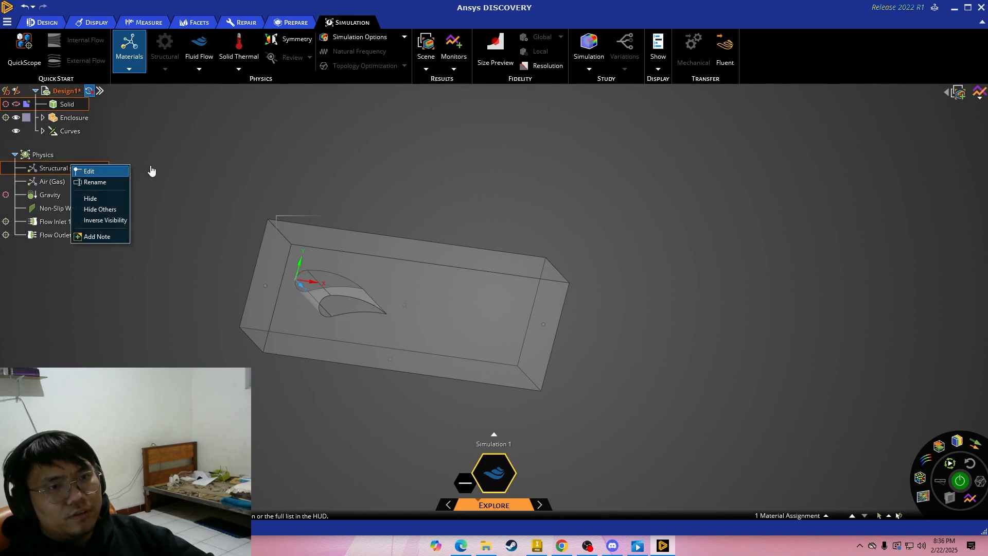
left_click(84, 169)
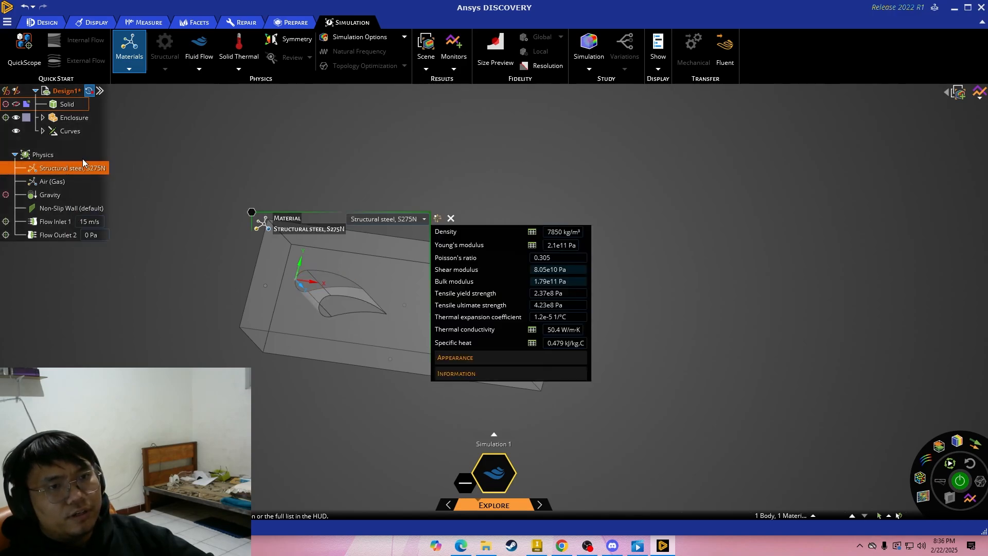
left_click(406, 219)
left_click(424, 219)
scroll(416, 293, "down", 10)
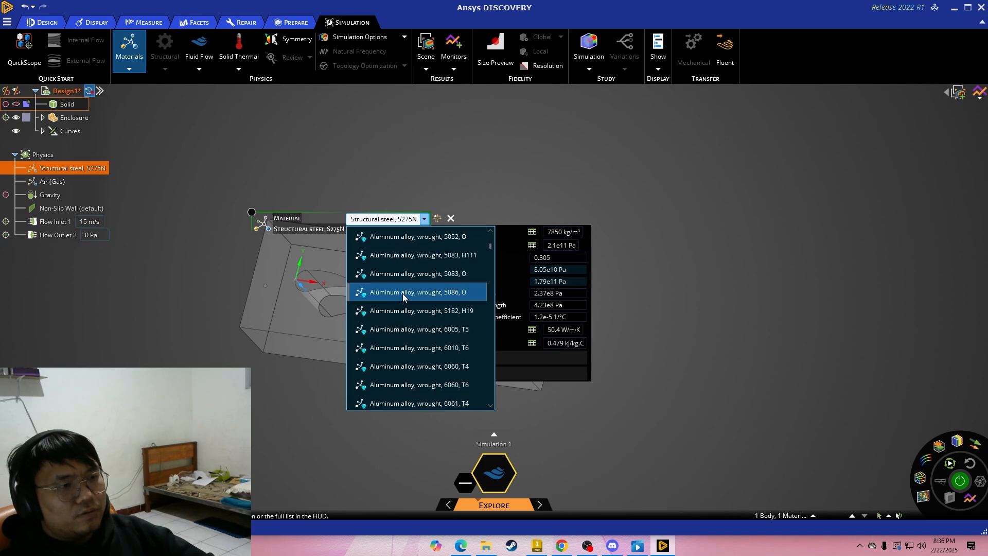
scroll(417, 293, "down", 15)
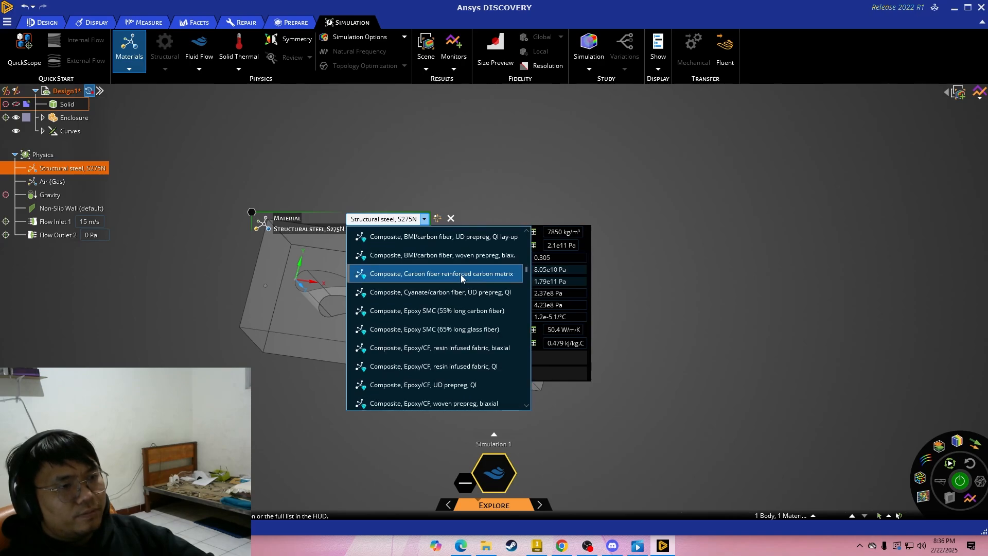
scroll(437, 282, "down", 15)
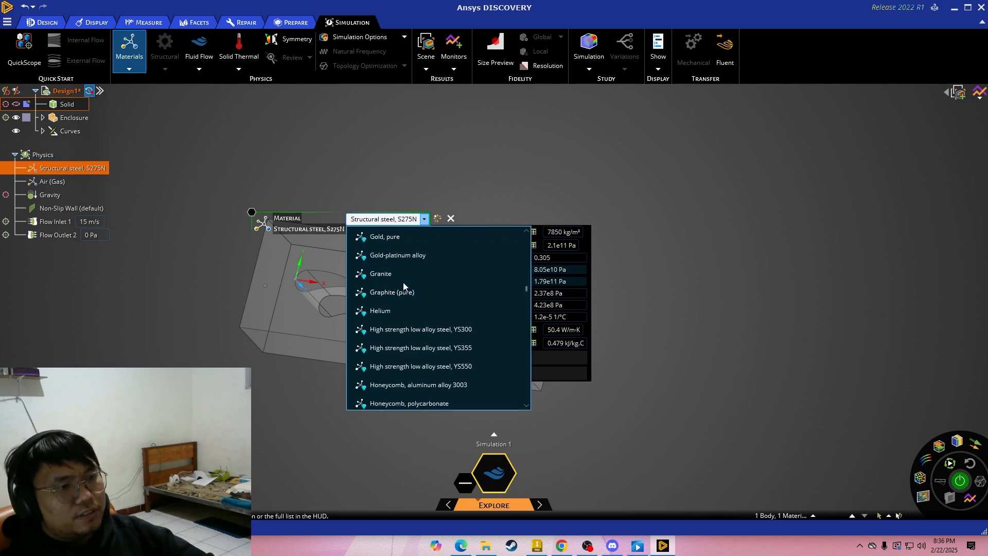
scroll(408, 288, "down", 15)
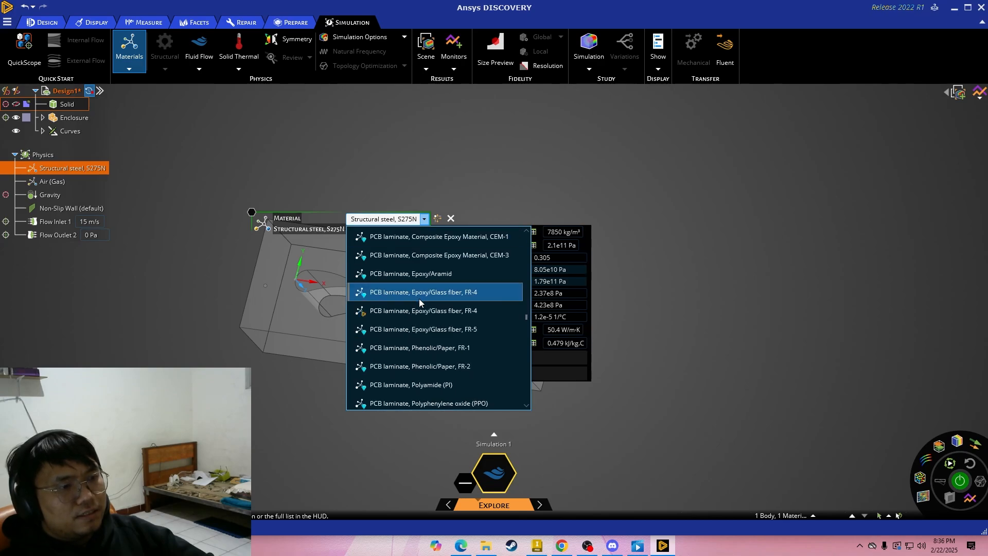
scroll(453, 303, "down", 15)
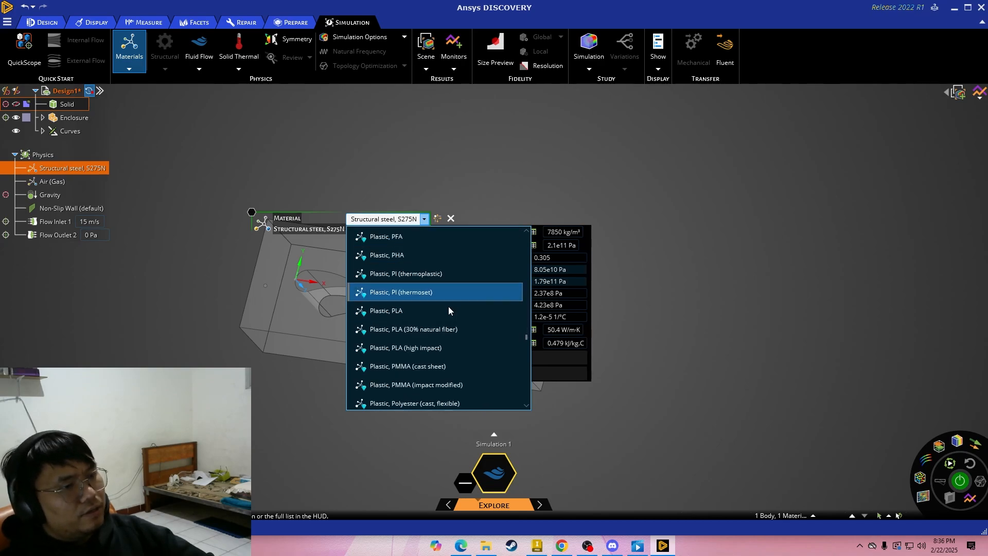
scroll(410, 309, "down", 15)
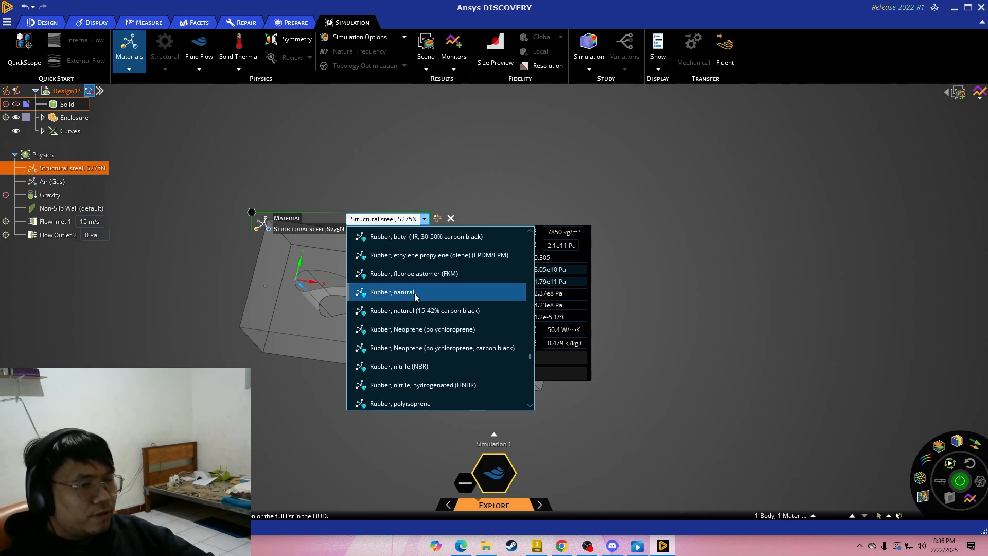
scroll(411, 305, "down", 15)
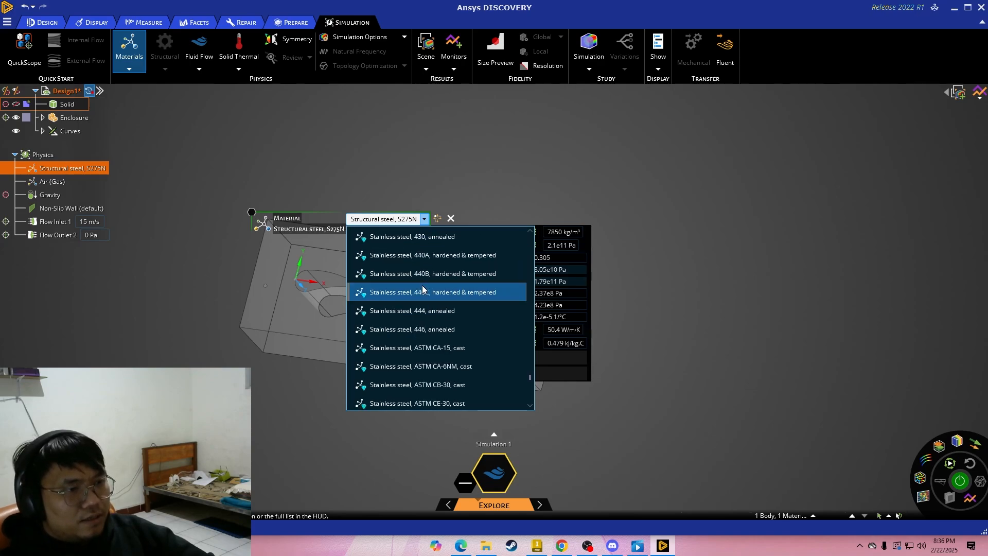
scroll(434, 334, "up", 2)
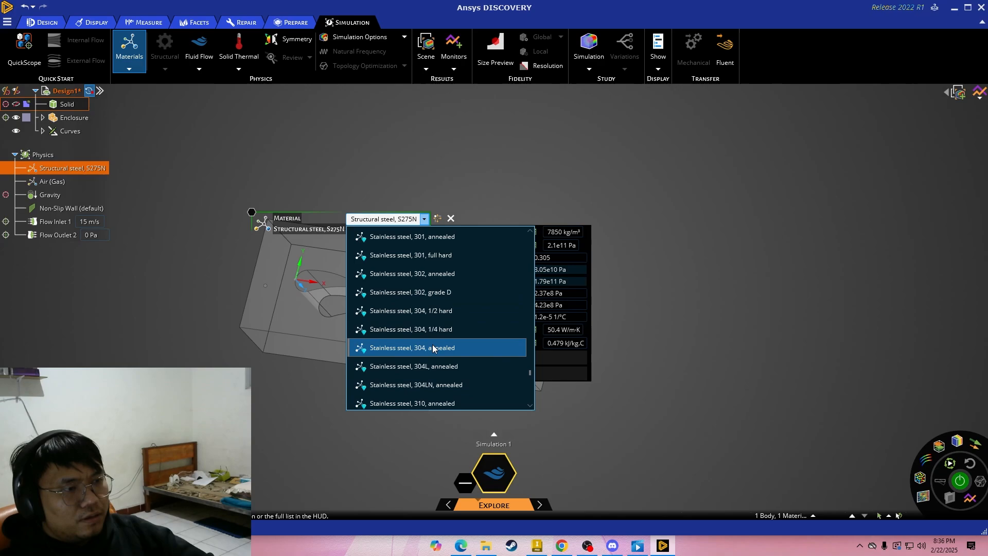
left_click(459, 342)
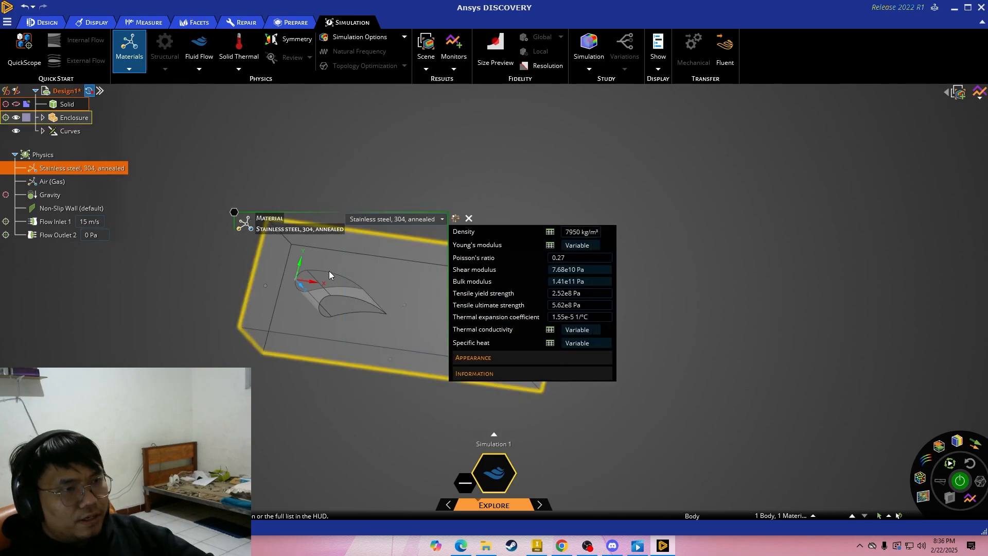
left_click(467, 160)
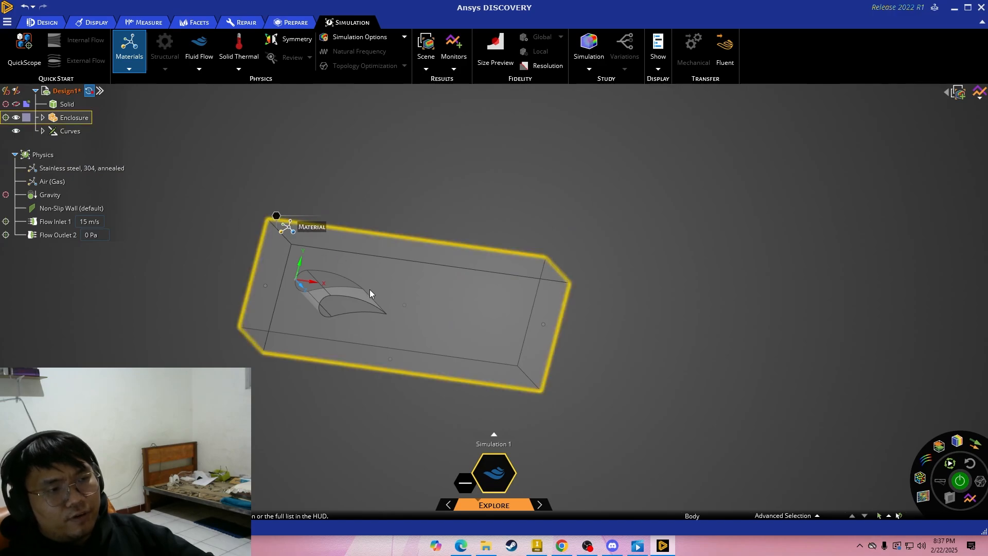
middle_click_drag(370, 292, 318, 293)
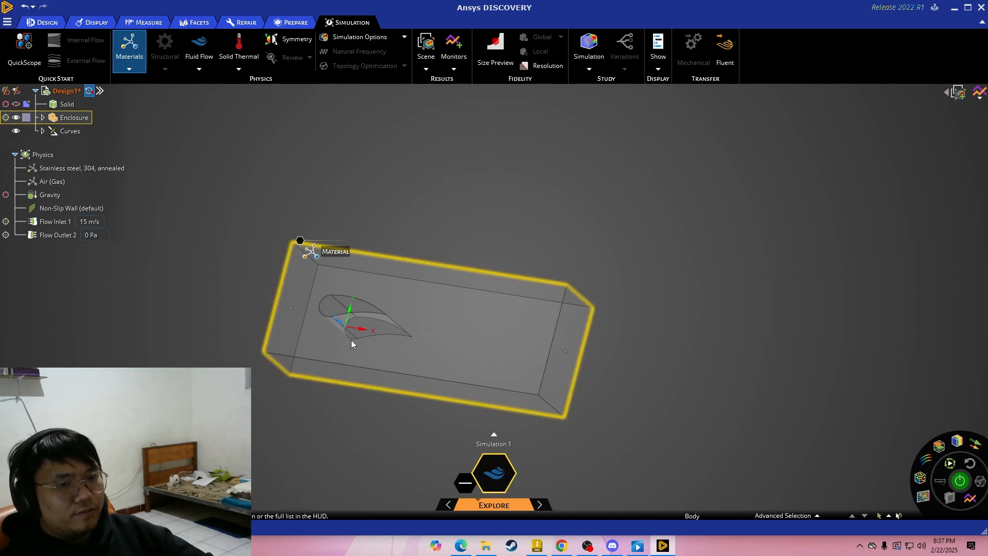
key("Escape")
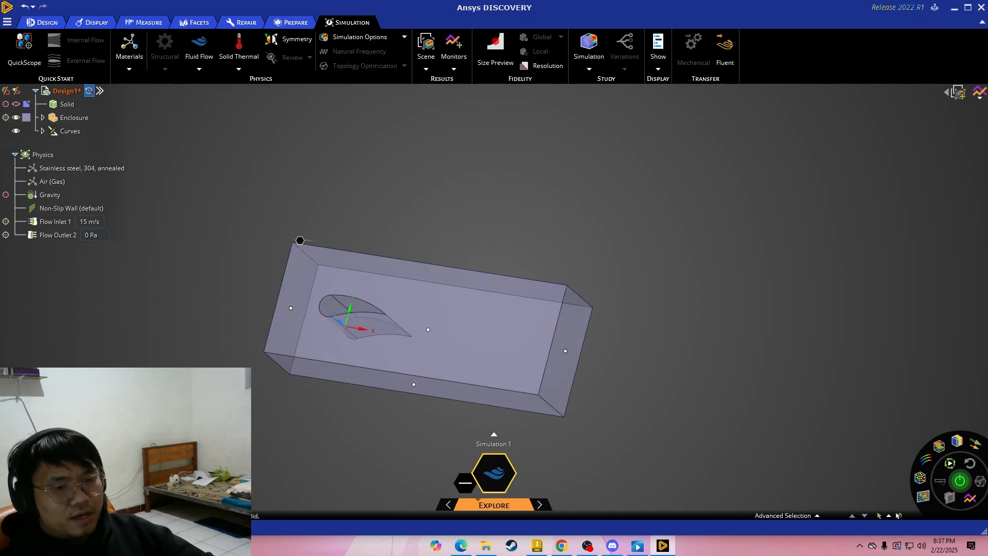
- Activate gravity in the simulation physics and set its direction to -Y
left_click(6, 195)
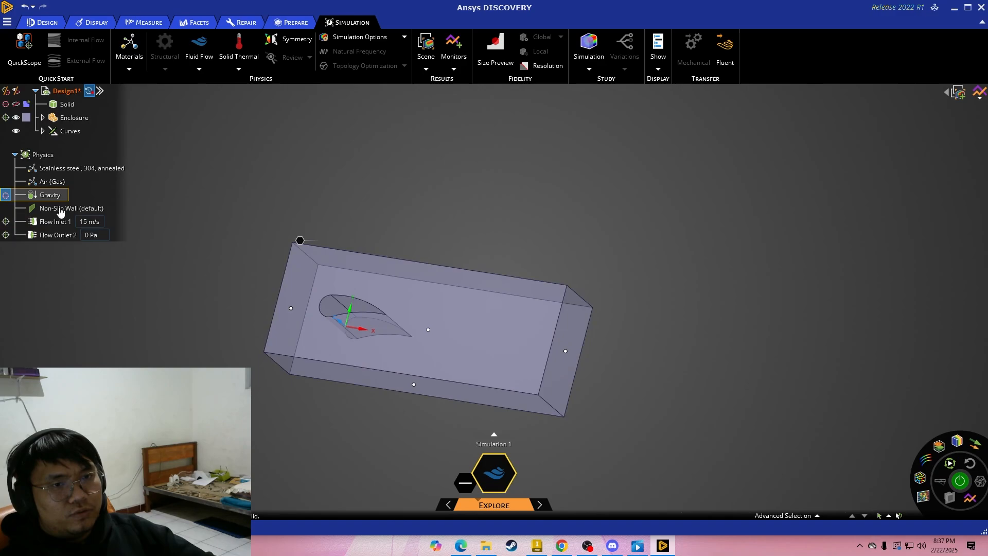
left_click(84, 199)
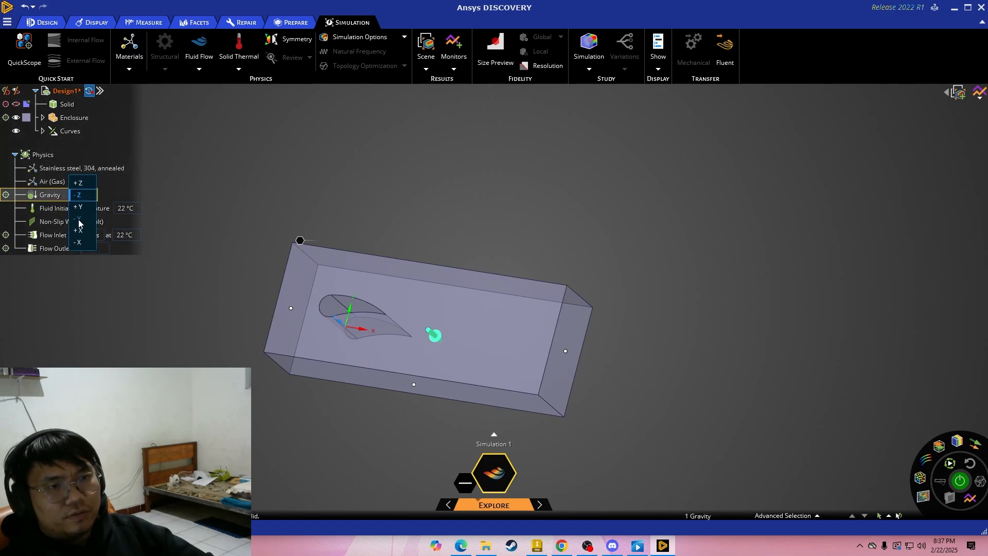
left_click(79, 219)
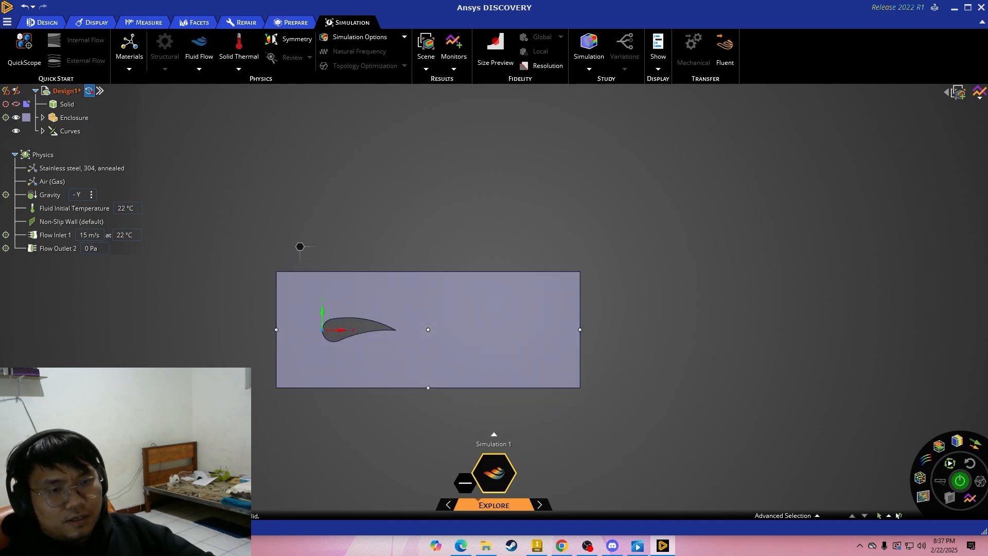
mouse_move(320, 261)
middle_mouse_down()
mouse_move(383, 271)
mouse_move(318, 265)
middle_mouse_up()
middle_click_drag(337, 377, 339, 358)
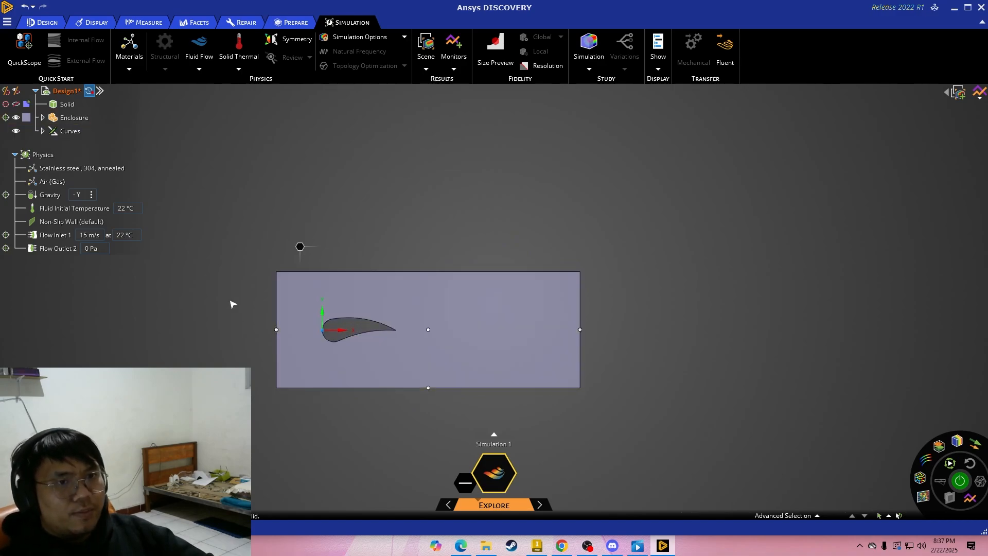
left_click(68, 199)
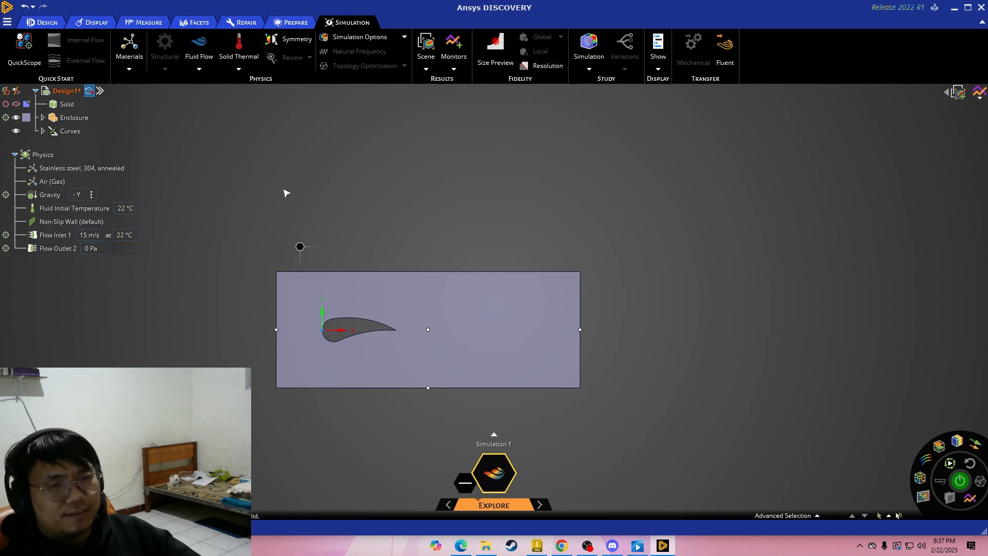
left_click(107, 171)
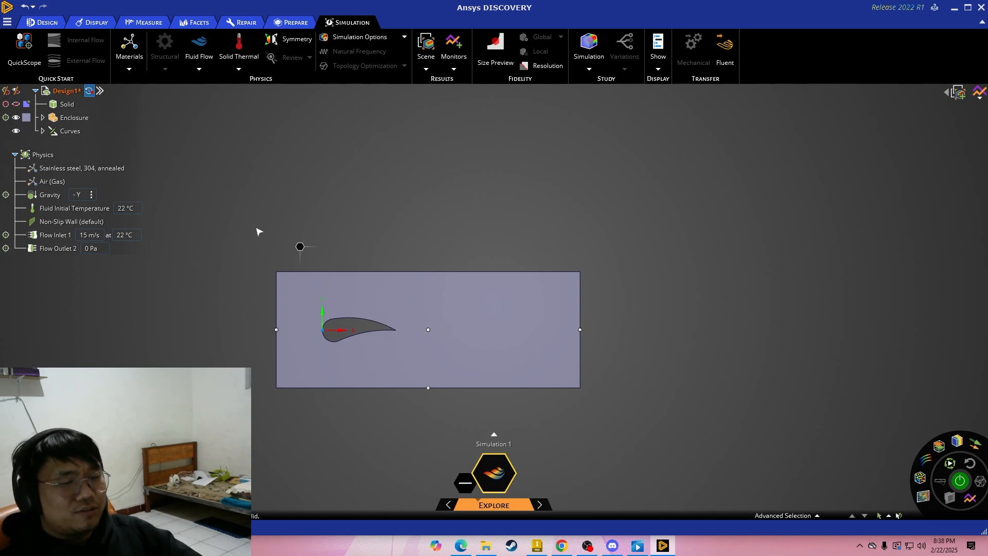
- Select the whole enclosure, inspect it and its airfoil cavity from an angle, and clear the selection
left_click_drag(242, 187, 646, 423)
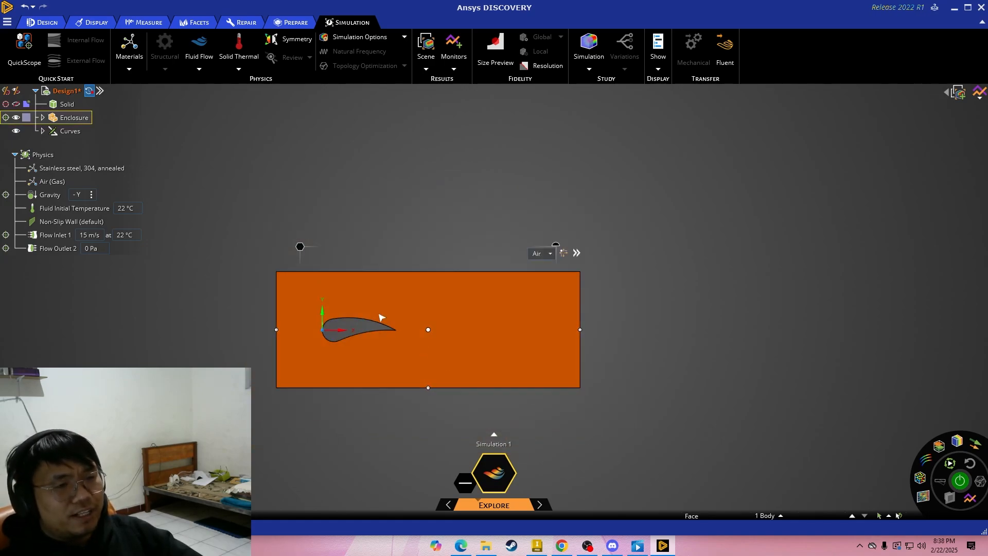
scroll(363, 208, "down", 1)
scroll(362, 208, "down", 1)
middle_click_drag(366, 201, 445, 247)
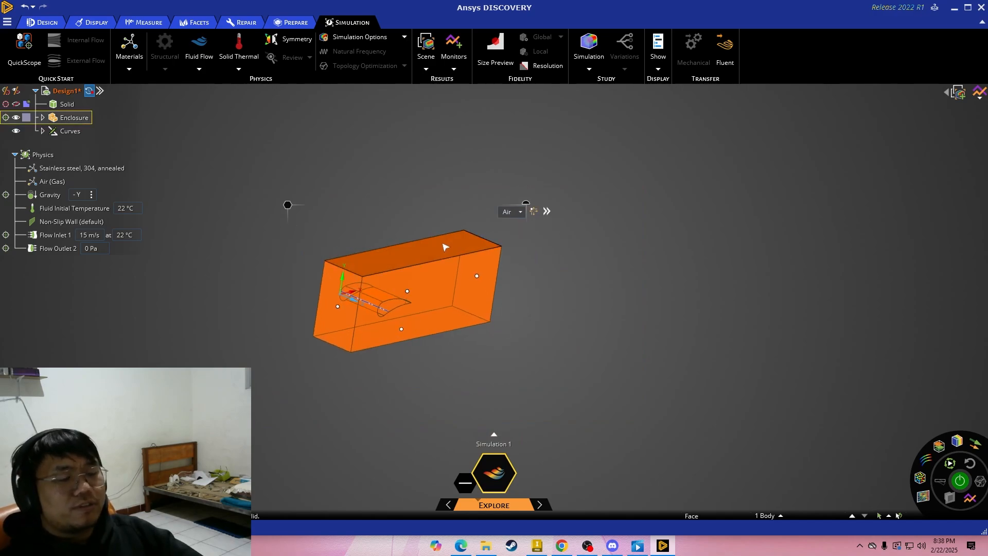
left_click(327, 240)
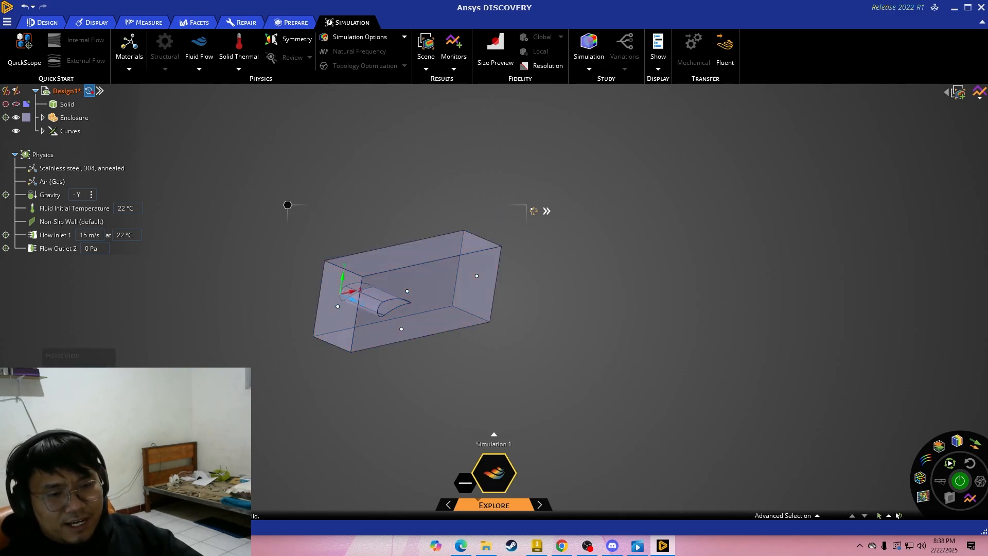
- Run the Explore simulation in the front view and examine the velocity vectors around the airfoil up close
left_click(36, 473)
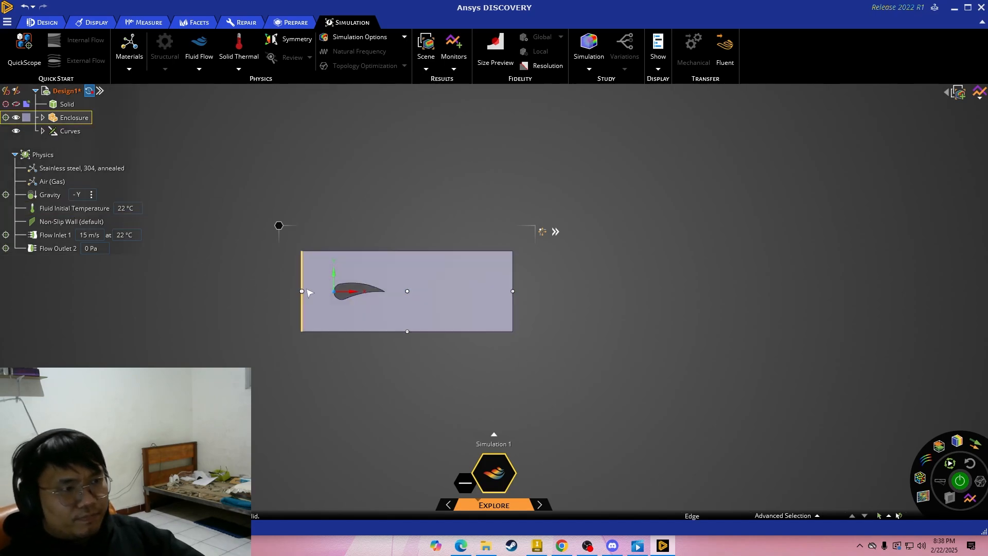
middle_click_drag(551, 408, 727, 436, "ctrl")
scroll(715, 338, "up", 2)
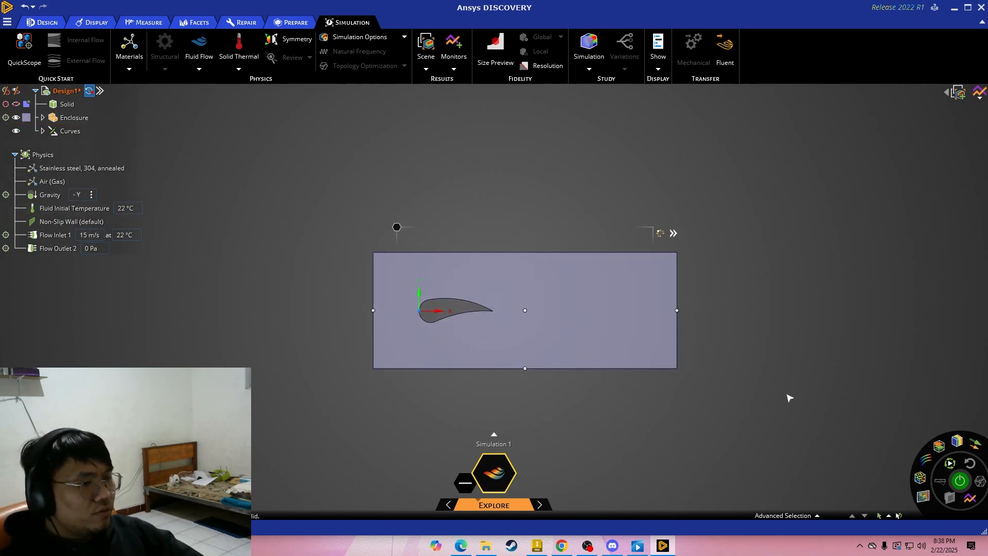
left_click(958, 481)
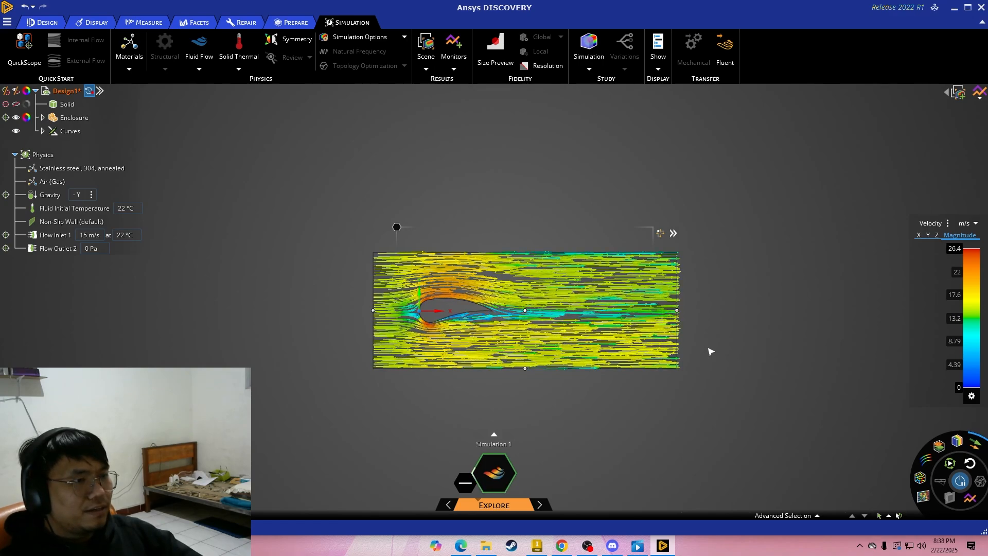
scroll(726, 344, "up", 2)
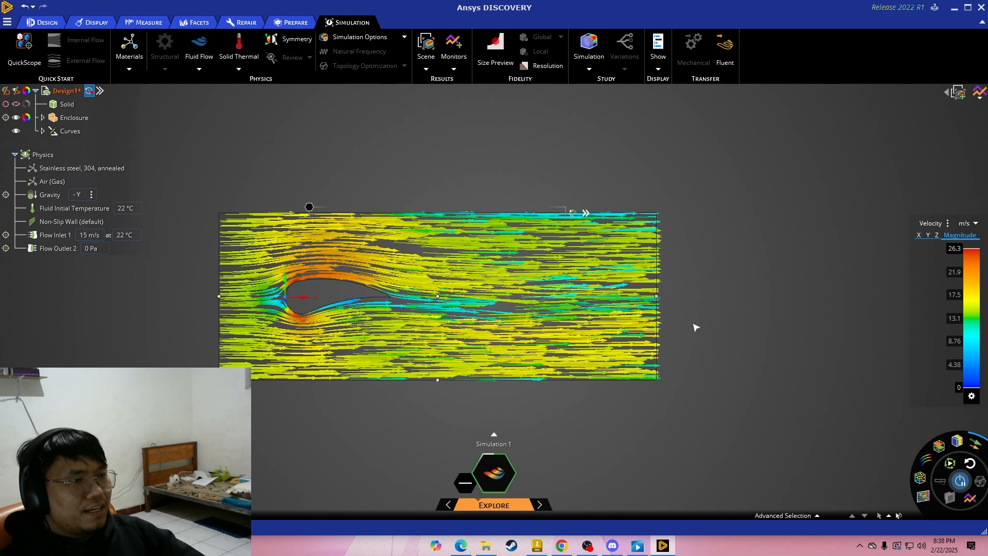
middle_click_drag(521, 336, 542, 343)
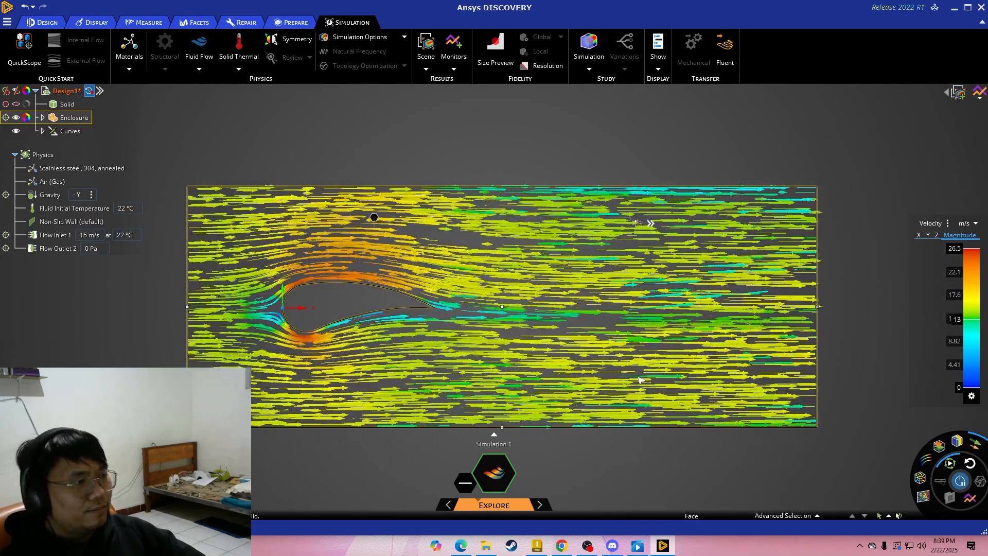
- Reduce the velocity vectors' thickness to the minimum and slightly increase their tail length and count
left_click(974, 442)
left_click(973, 443)
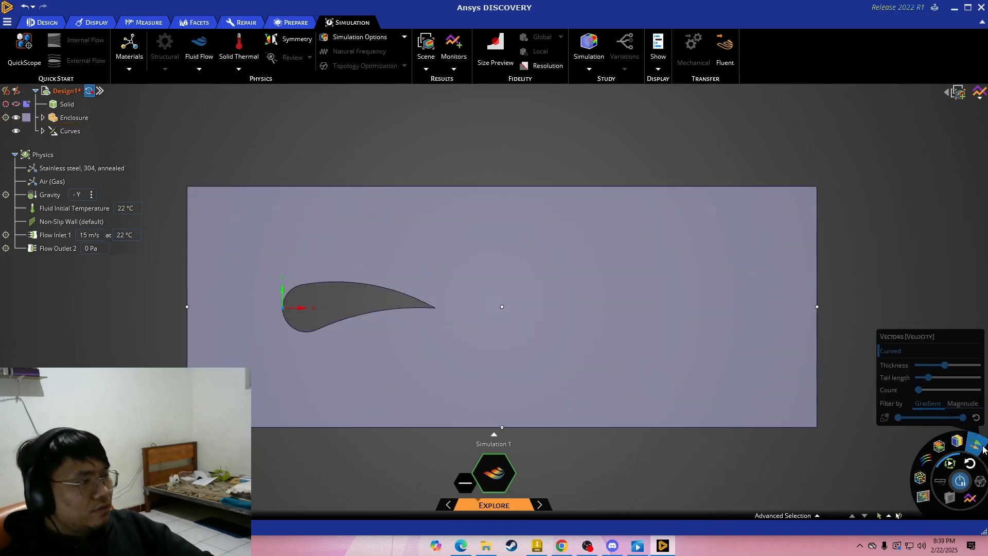
left_click_drag(945, 366, 890, 367)
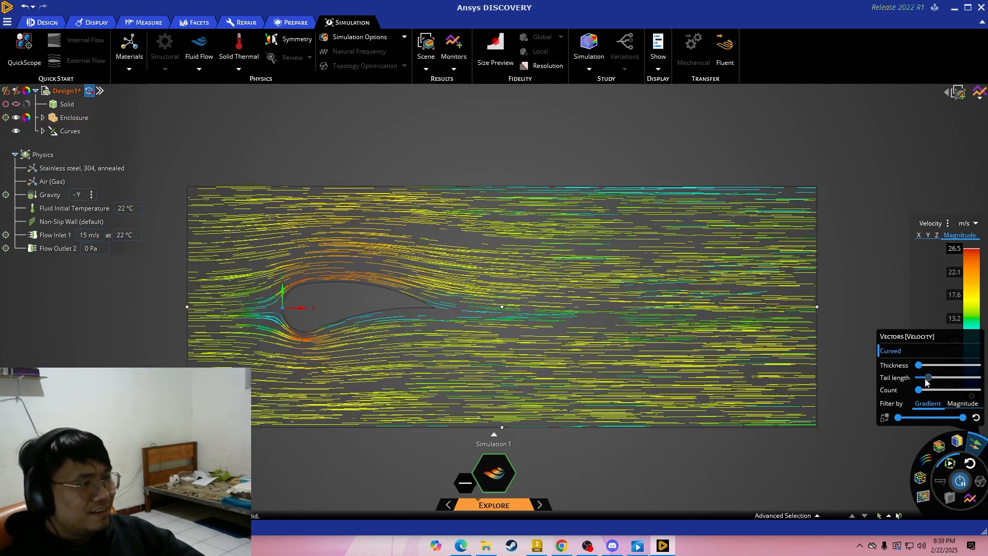
mouse_move(925, 380)
left_mouse_down()
mouse_move(955, 376)
mouse_move(929, 392)
left_mouse_up()
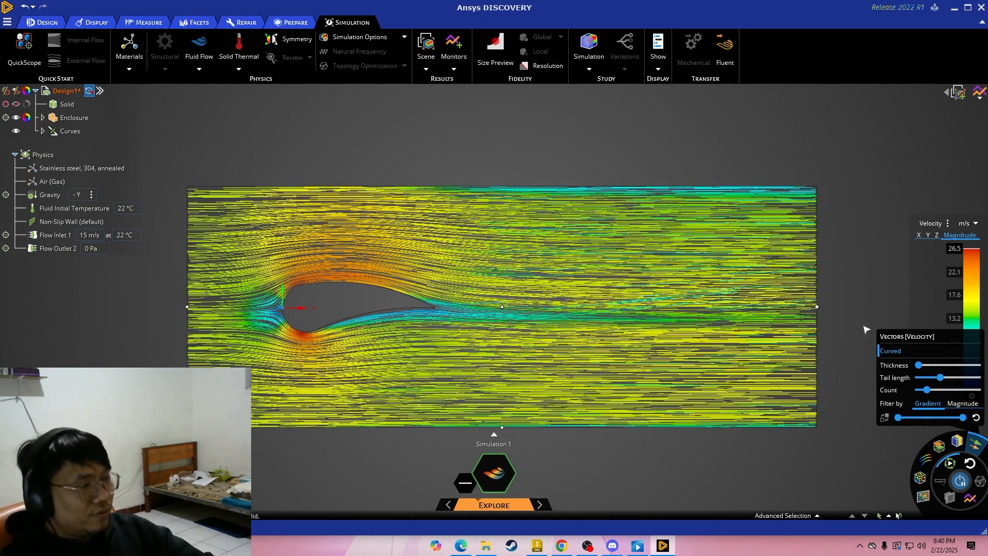
- Replace the velocity vectors with the filled velocity contour and examine it closely around the airfoil
left_click(979, 452)
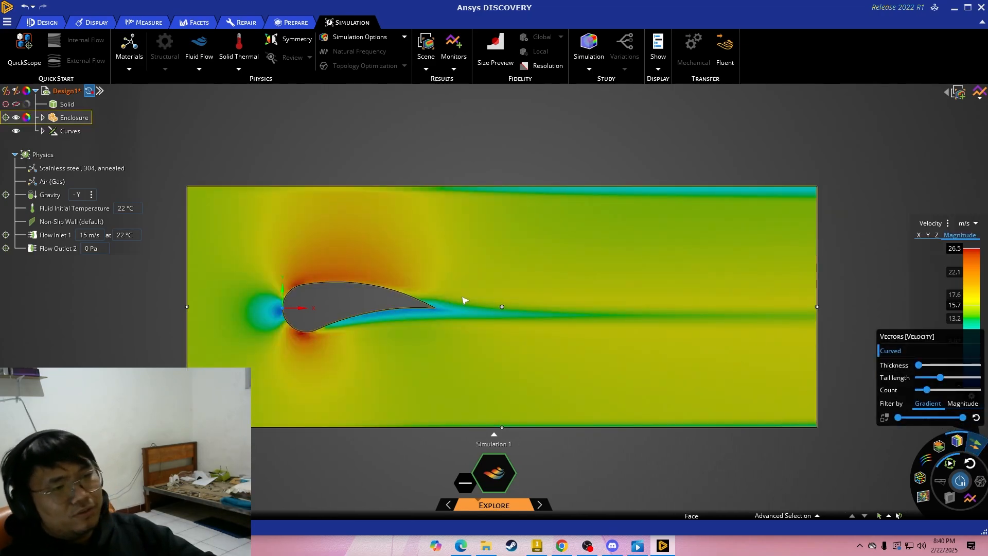
scroll(320, 300, "up", 2)
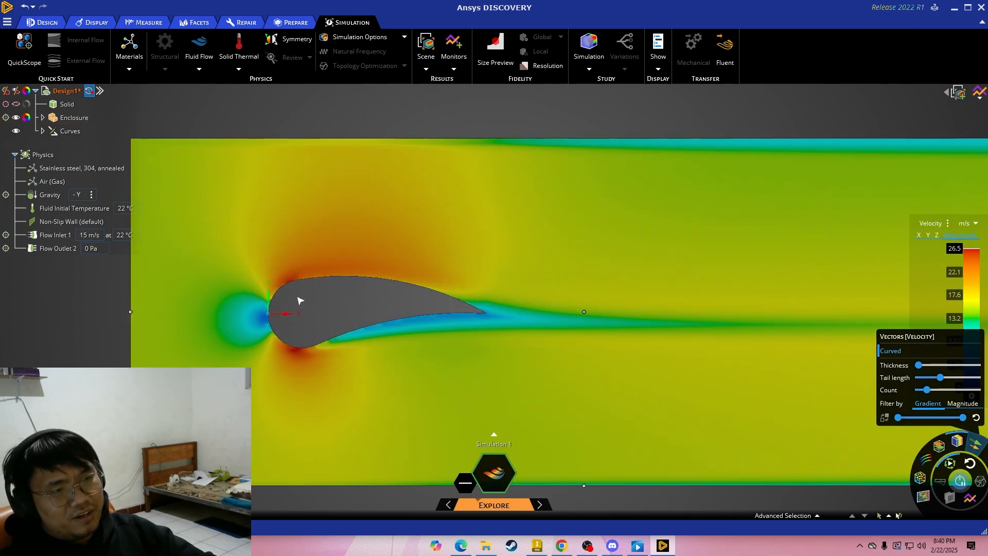
- Switch the contour across the whole enclosure to static pressure, examine it, and change the result to total pressure
scroll(370, 319, "down", 2)
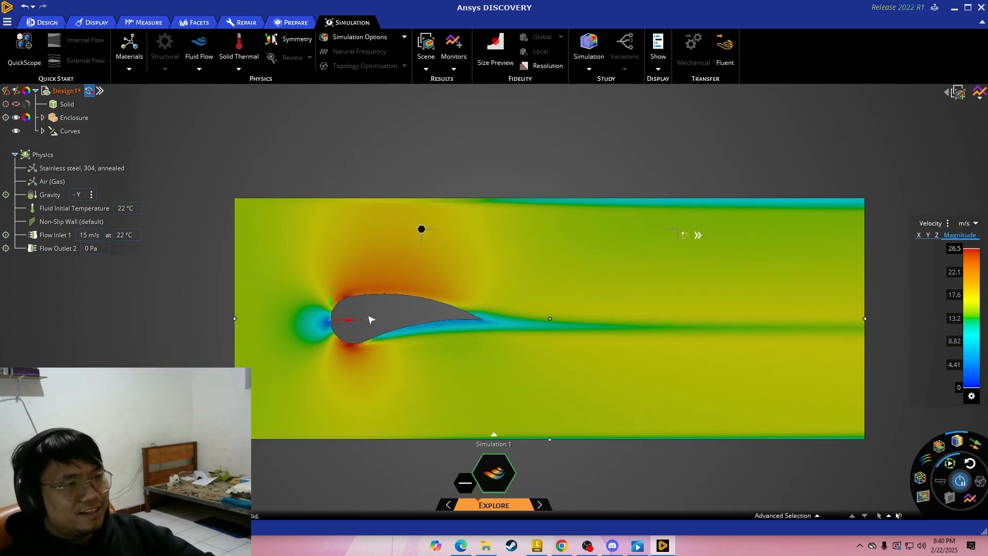
middle_click_drag(420, 311, 369, 315, "shift")
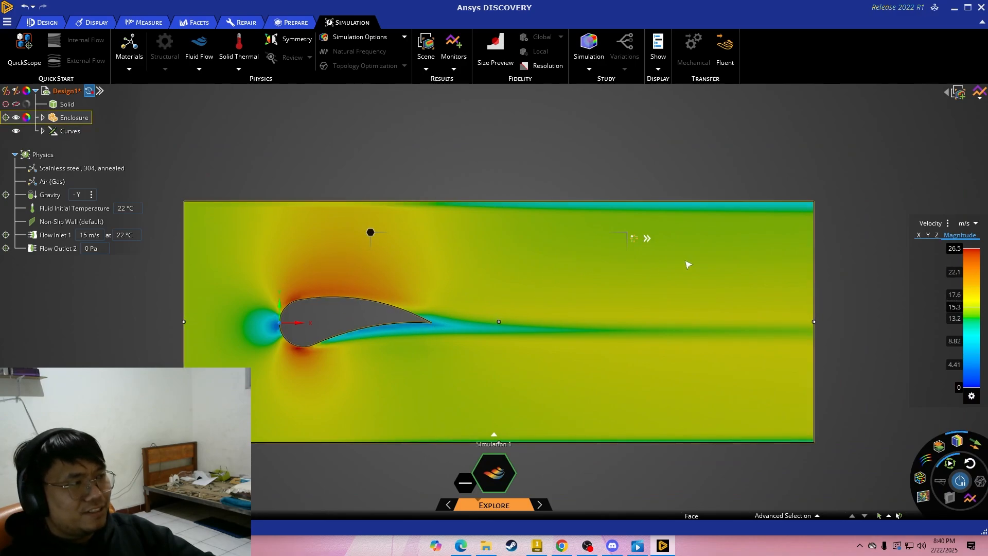
left_click(930, 223)
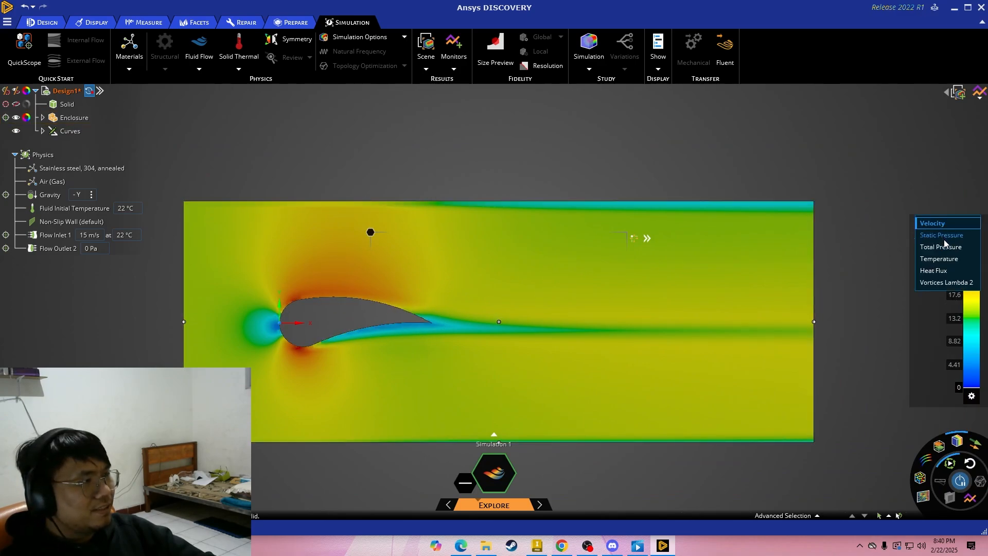
left_click(946, 235)
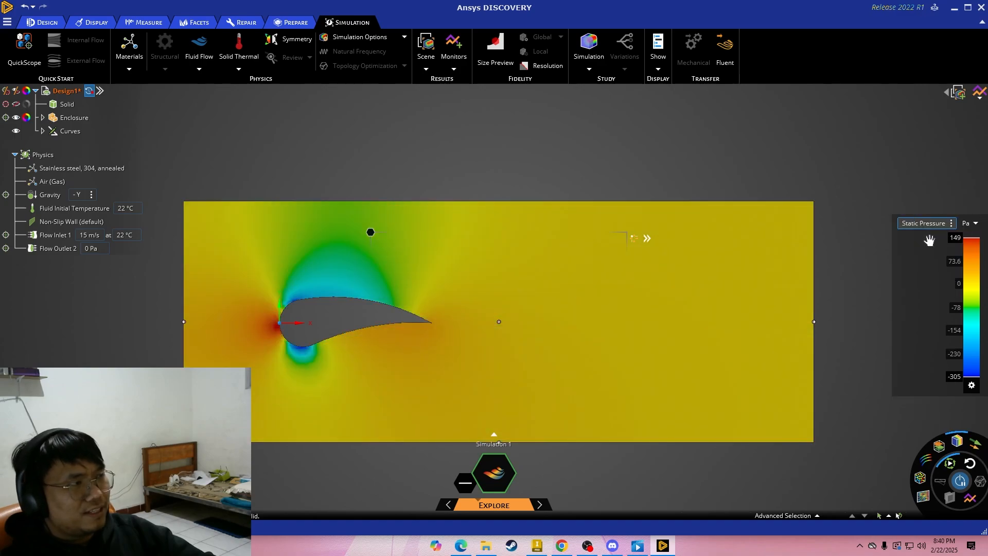
left_click(922, 227)
left_click(924, 236)
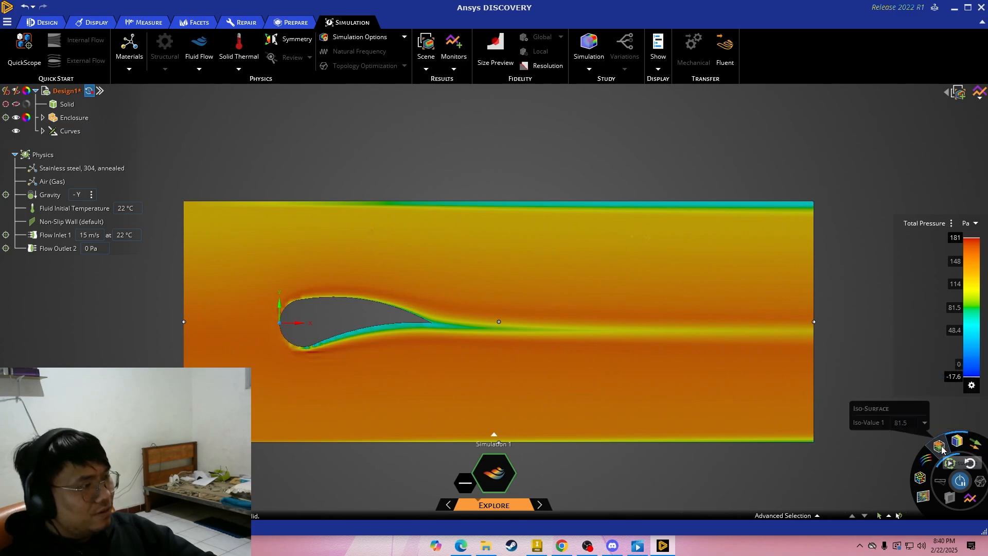
- Replace the contour with streamlines, examine them around the airfoil, and switch their result from total pressure to velocity
left_click(919, 464)
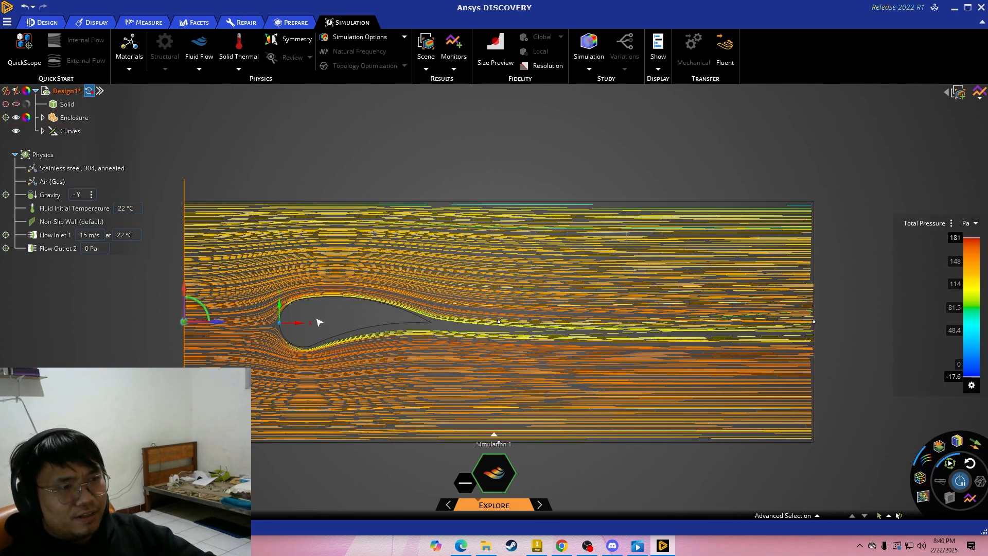
scroll(320, 315, "up", 3)
scroll(318, 315, "down", 2)
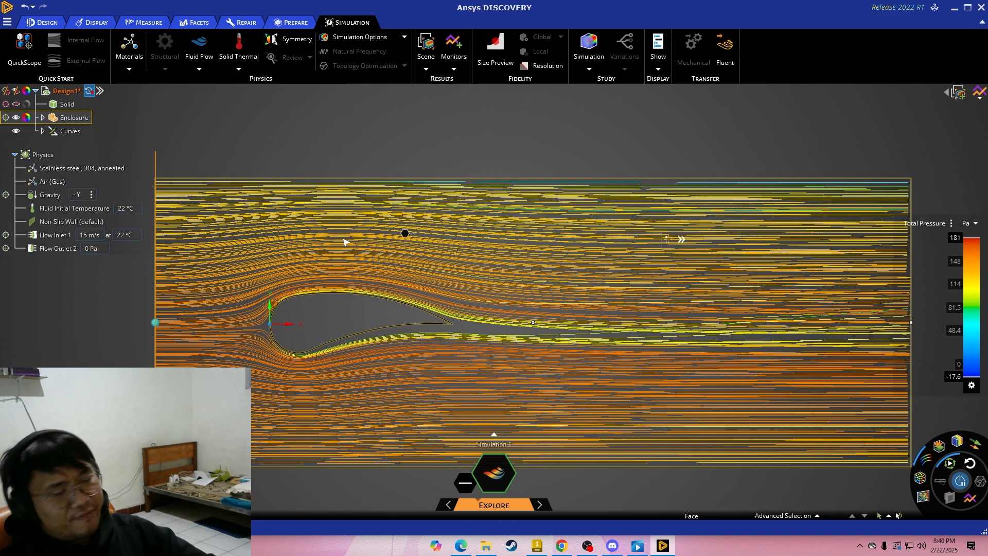
left_click(913, 225)
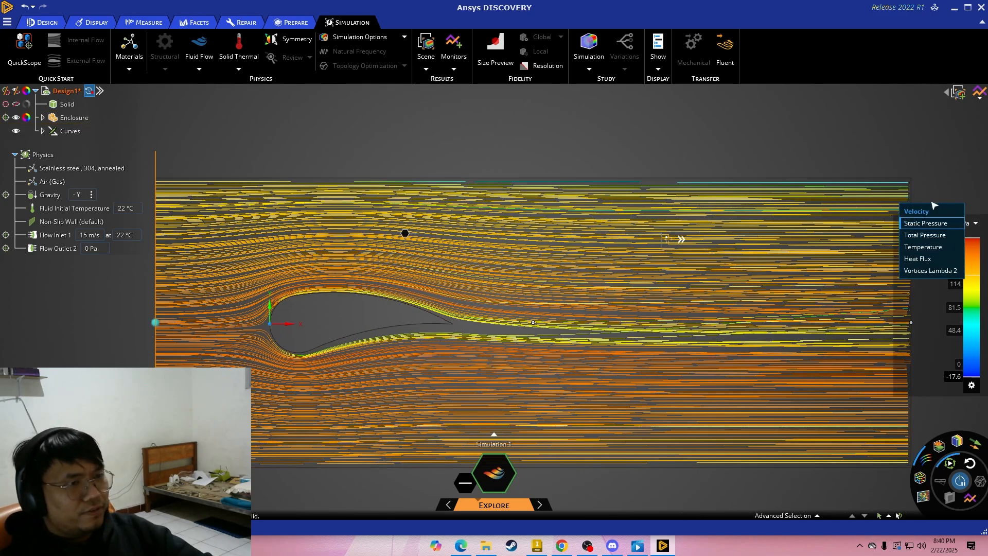
left_click(921, 200)
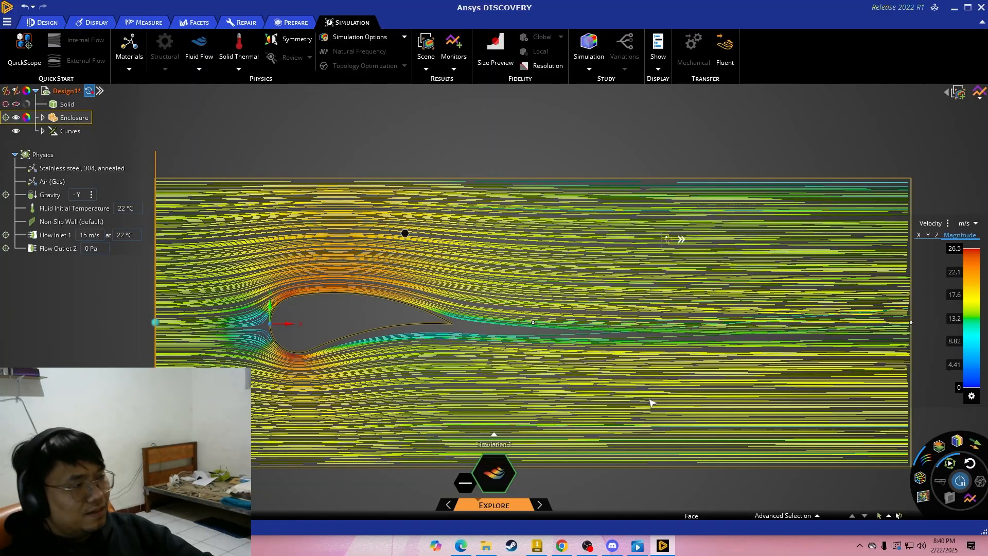
- Replace the streamlines with velocity particles and examine their motion around the airfoil up close and across the enclosure
left_click(920, 478)
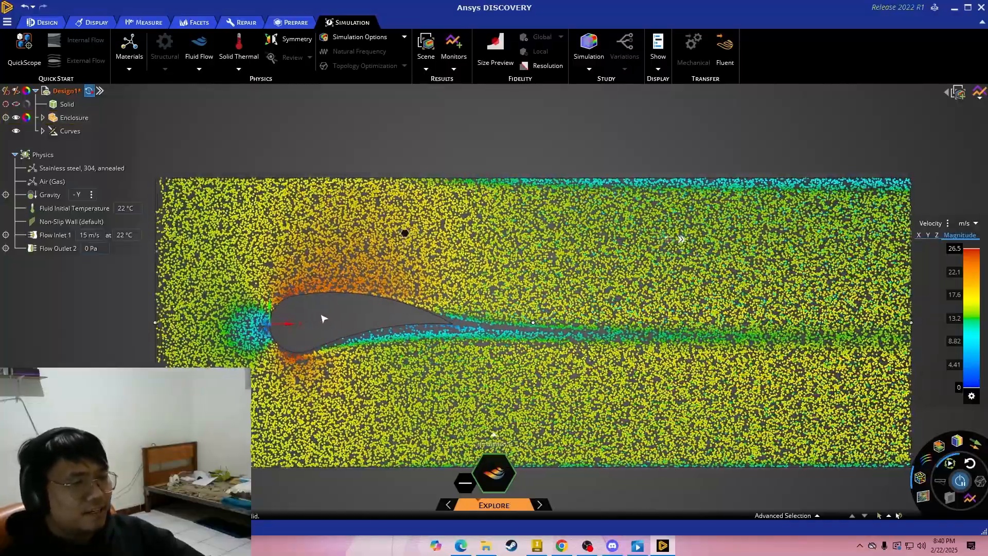
middle_click_drag(330, 325, 436, 337, "shift")
scroll(411, 331, "up", 4)
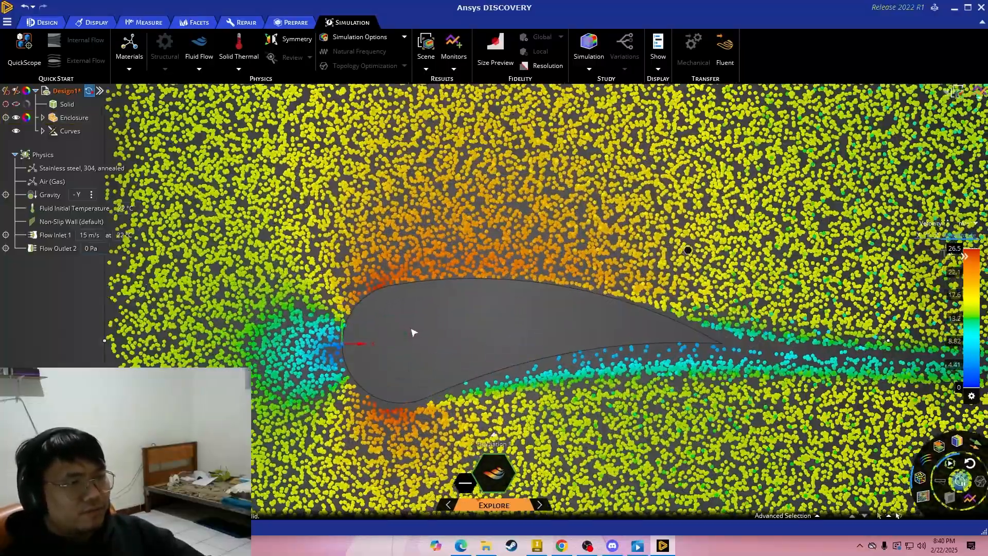
scroll(414, 332, "down", 6)
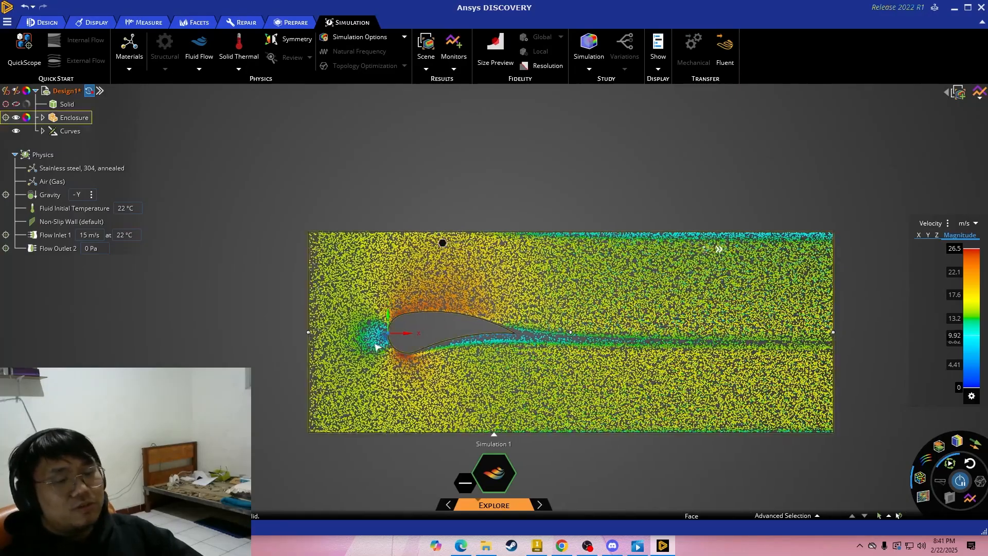
- In the design's history tracking, set the sketch's D8 angle to 110° and replay the history to update the airfoil
left_click(100, 91)
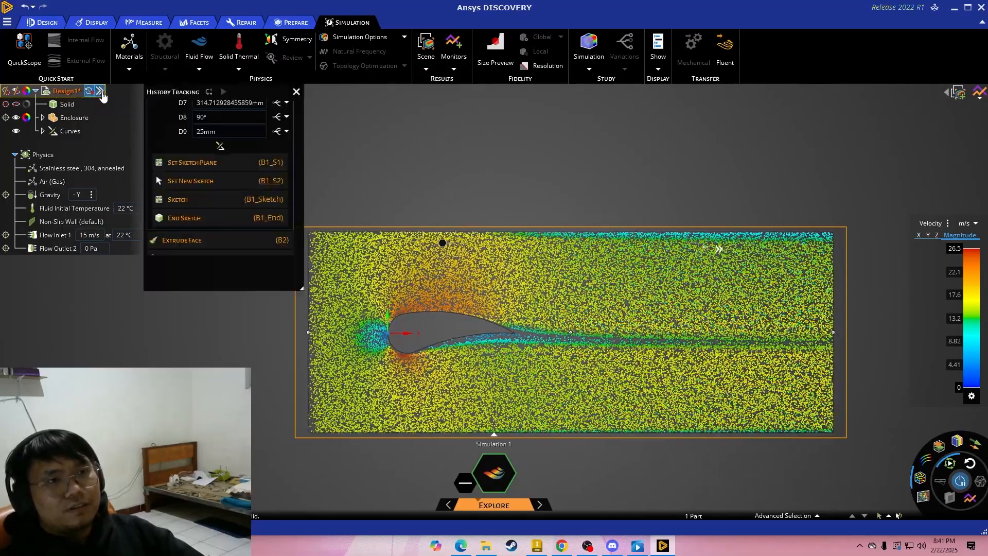
scroll(196, 189, "up", 3)
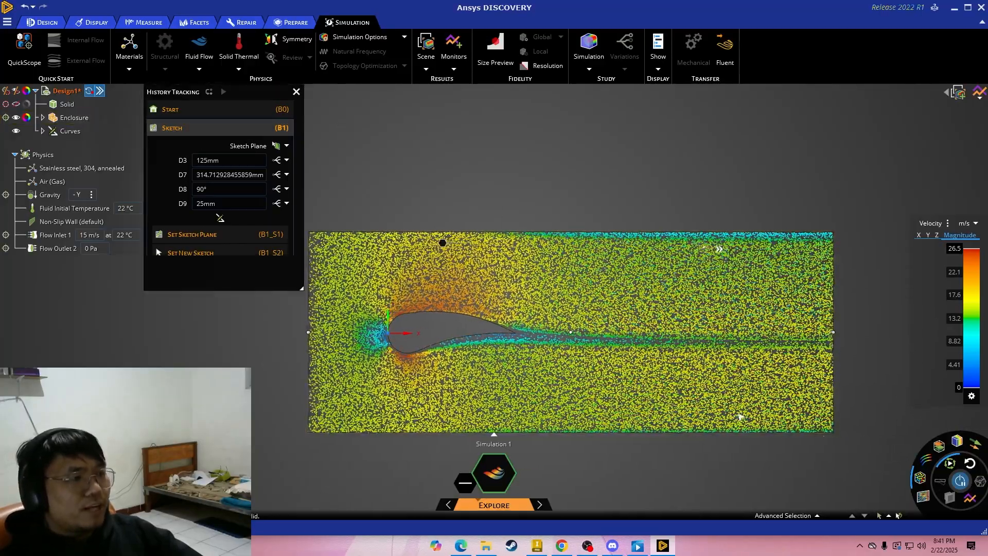
scroll(491, 330, "up", 3)
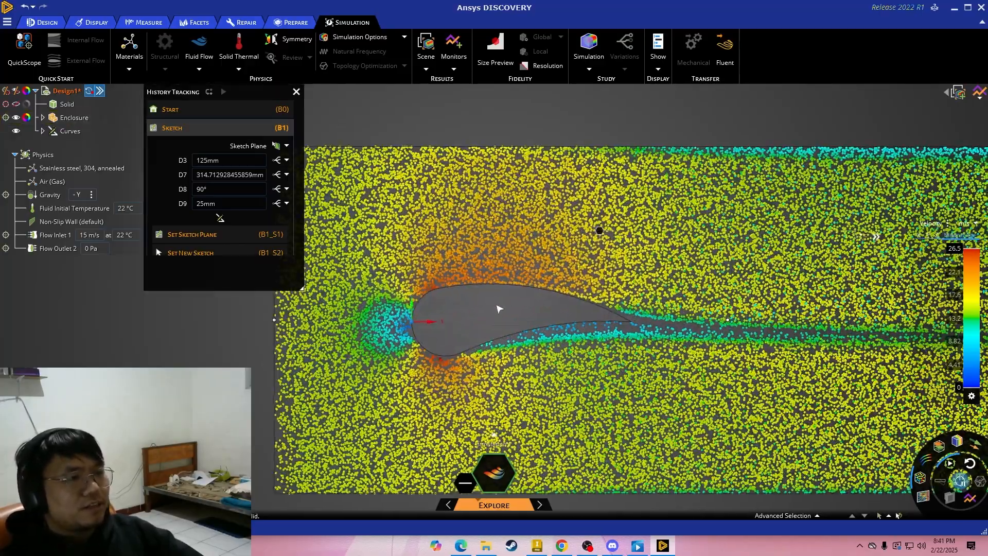
scroll(481, 312, "down", 2)
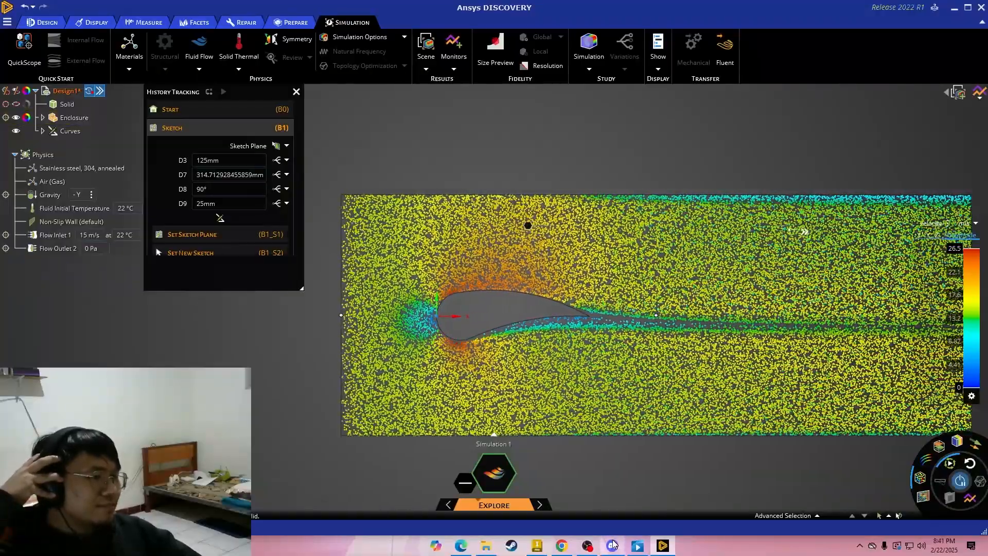
mouse_move(589, 547)
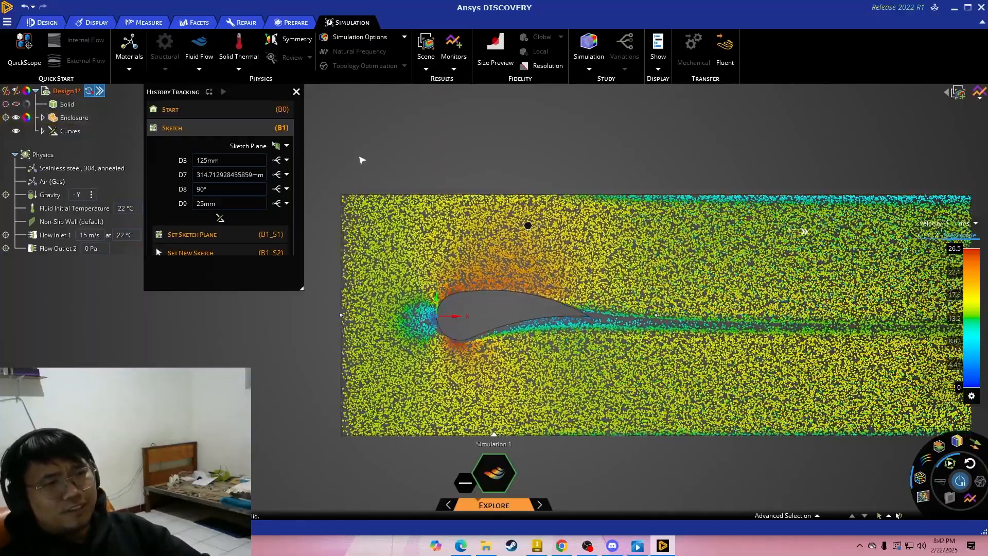
left_click(229, 189)
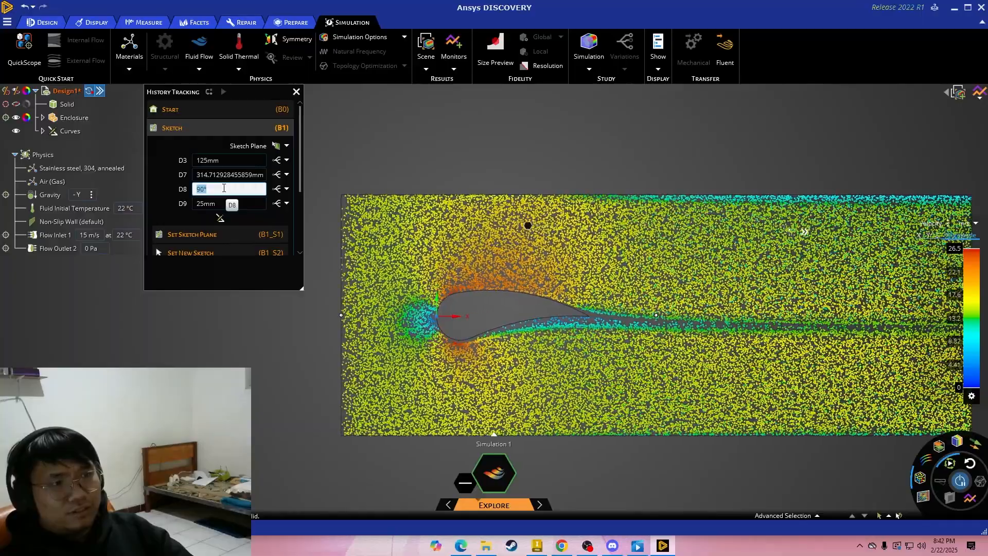
type("11")
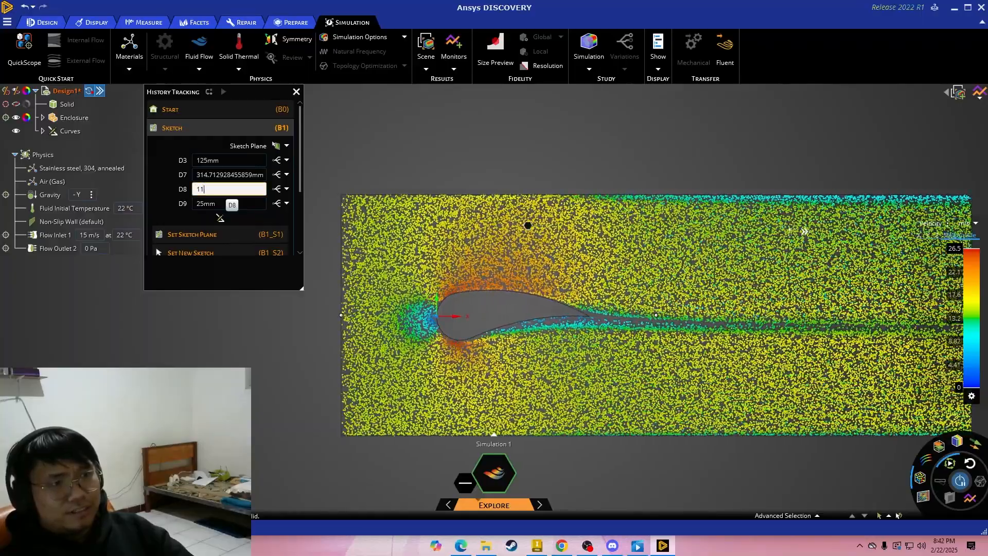
type("0")
key("Return")
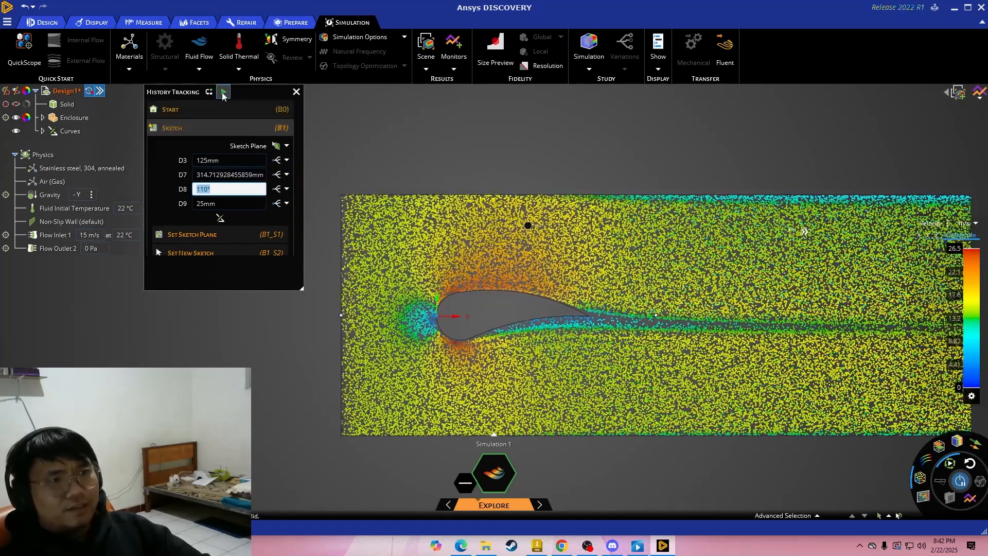
left_click(223, 93)
left_click(223, 95)
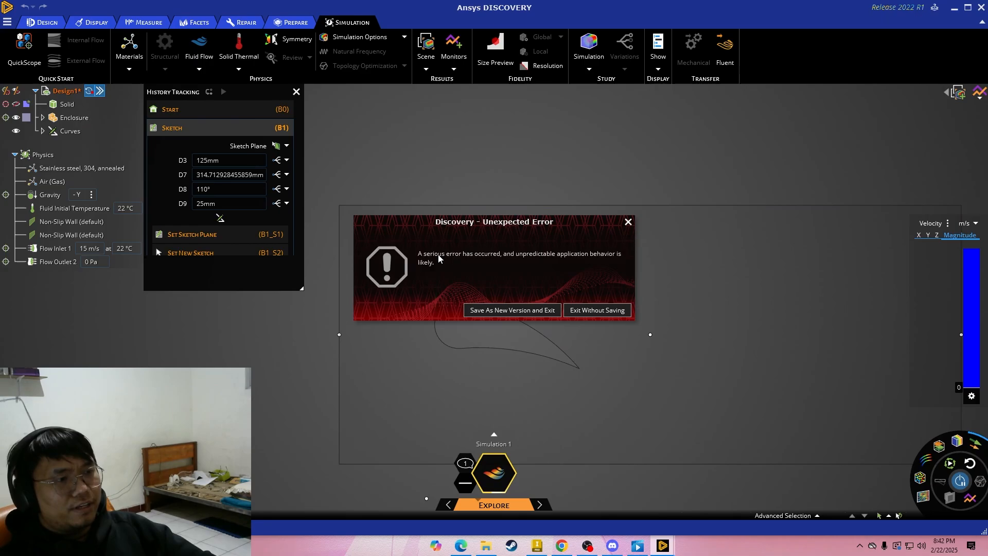
- Dismiss the unexpected error dialogs and save the design as Trial Wing
left_click(628, 222)
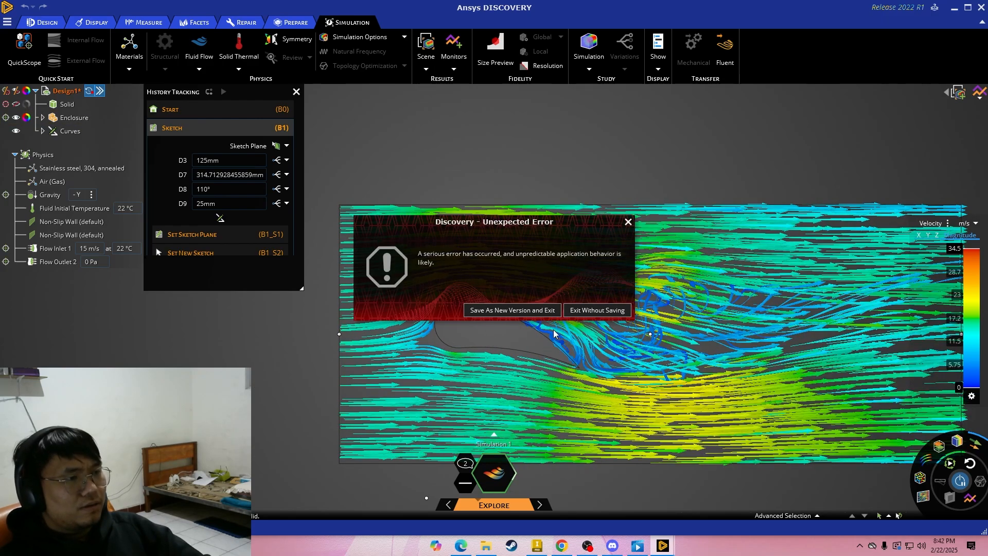
left_click(627, 222)
scroll(560, 469, "up", 2)
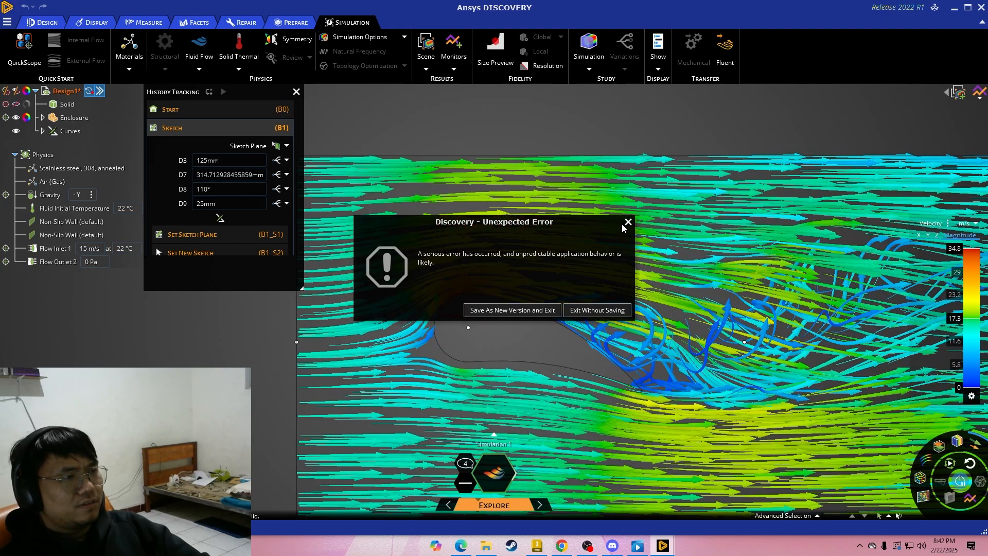
key("ctrl+s")
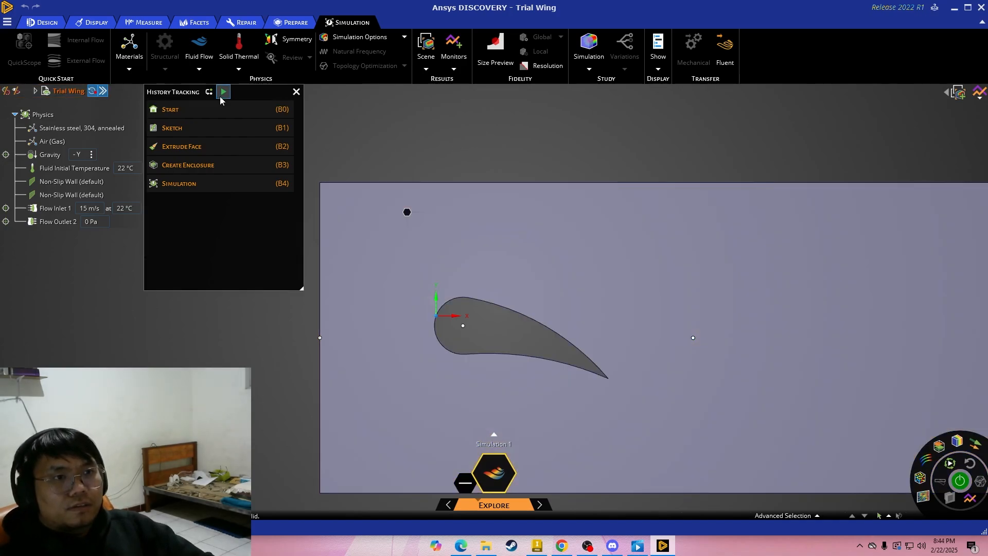
- Expand the sketch's history parameters, run the Explore simulation at 110°, and replace the velocity vectors with the velocity contour
left_click(209, 129)
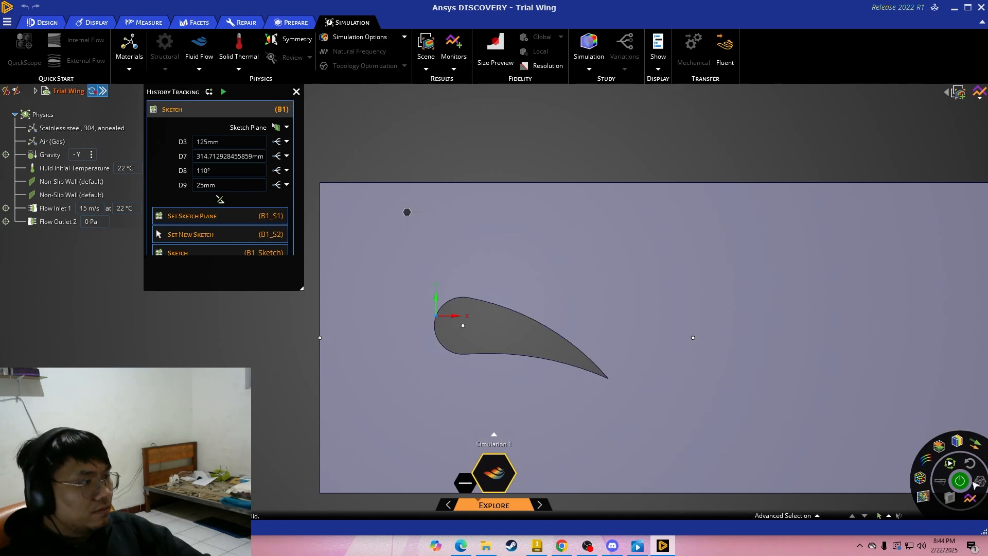
left_click(960, 481)
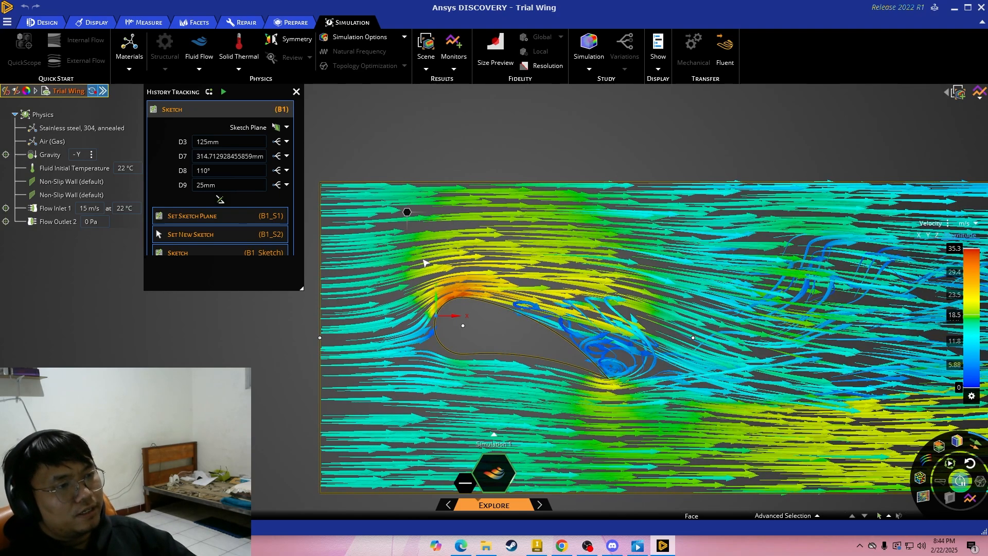
left_click(976, 447)
left_click(961, 445)
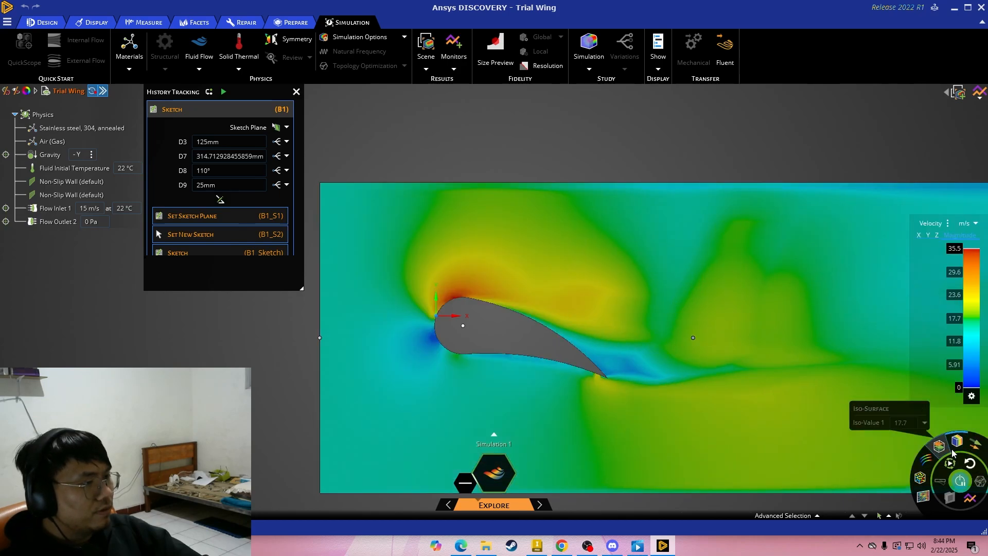
- Replace the velocity contour with streamlines and examine the flow around the tilted airfoil and behind its trailing edge
left_click(960, 443)
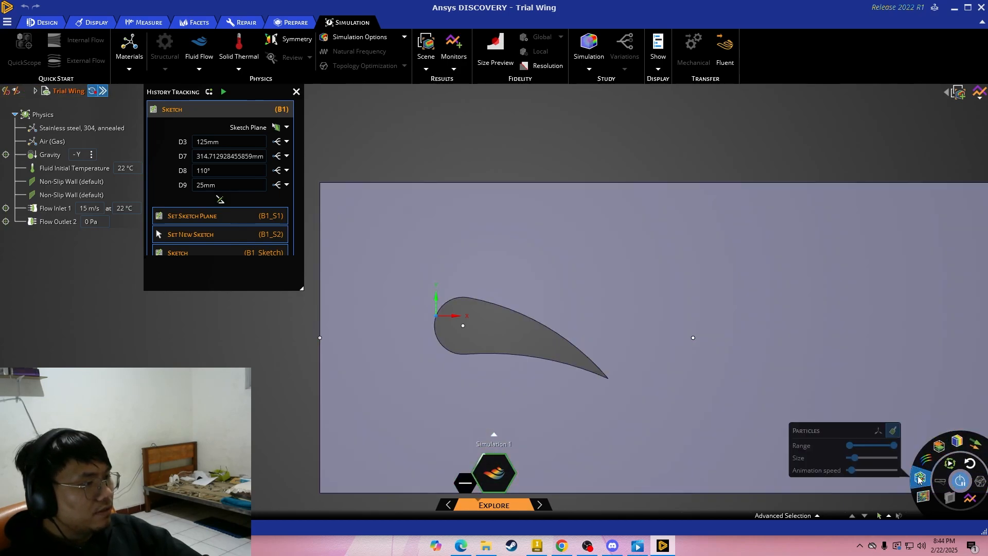
left_click(920, 476)
left_click(920, 477)
left_click(929, 465)
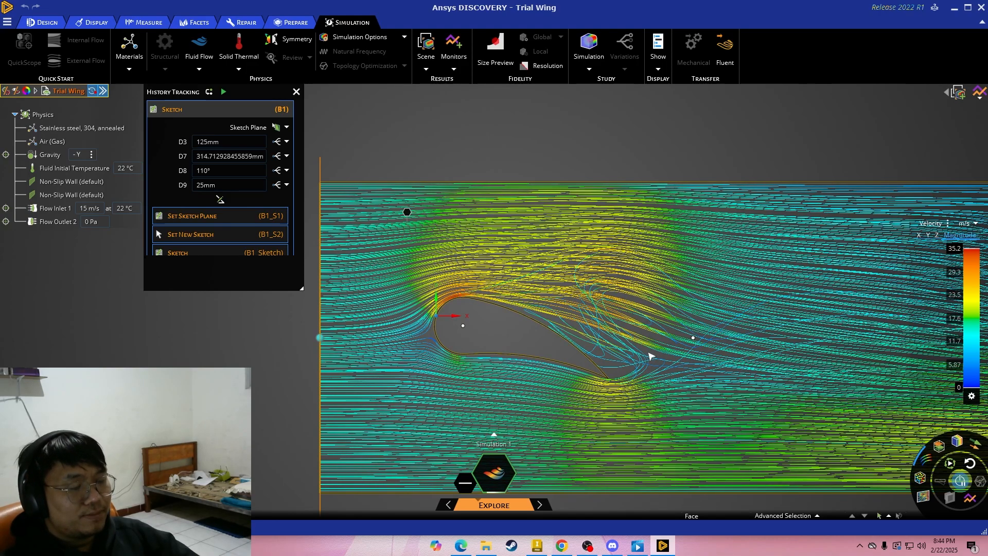
left_click(544, 343)
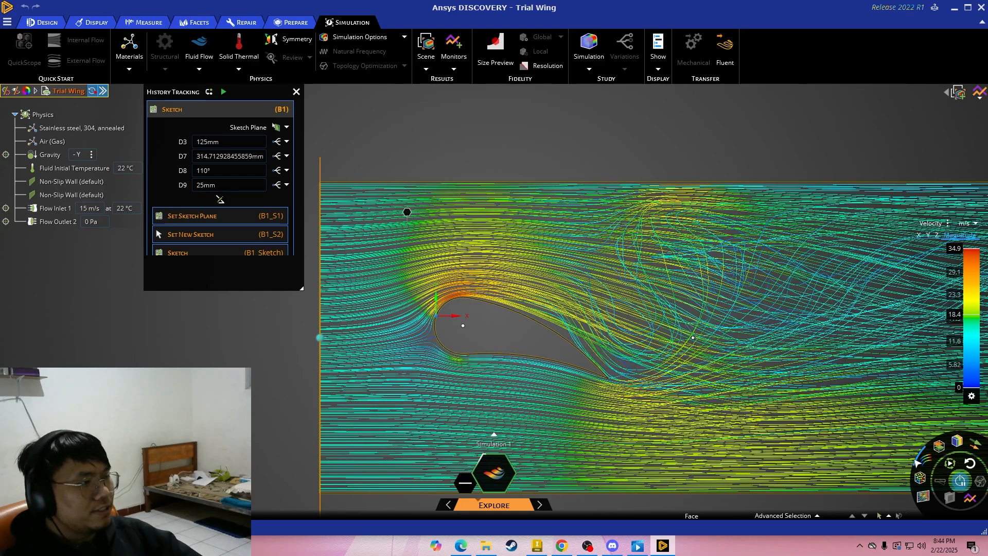
- Replace the streamlines with particles, examine them around the tilted airfoil, and swap them for the velocity vectors
left_click(973, 446)
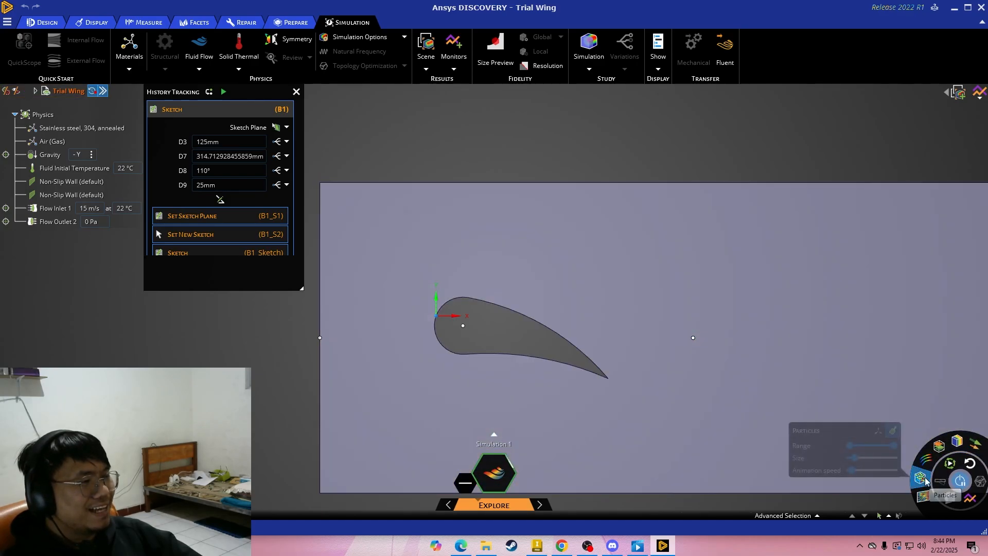
left_click(920, 477)
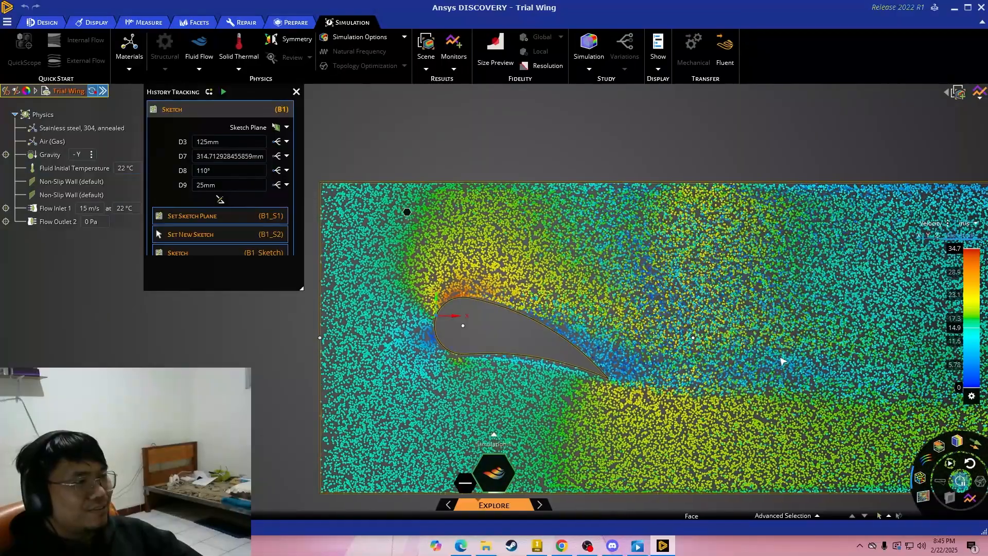
left_click(975, 444)
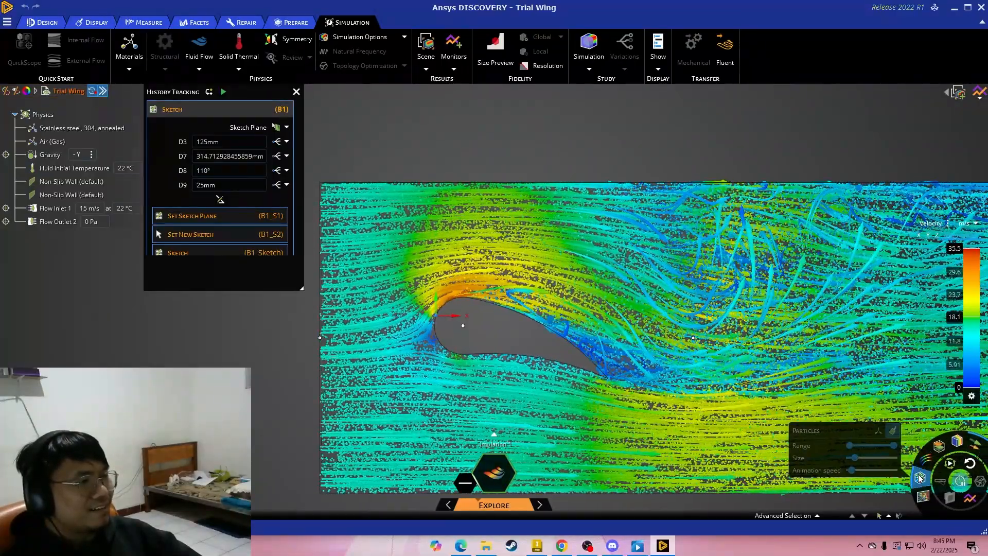
left_click(920, 476)
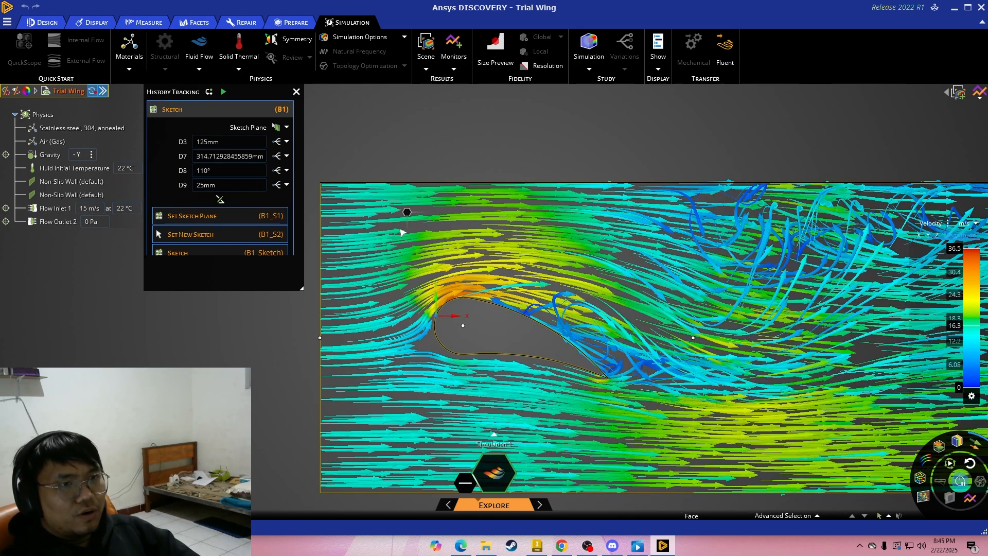
- Stop the simulation, set the sketch's D3 dimension to 130 mm, and replay the history to update the airfoil
left_click(234, 157)
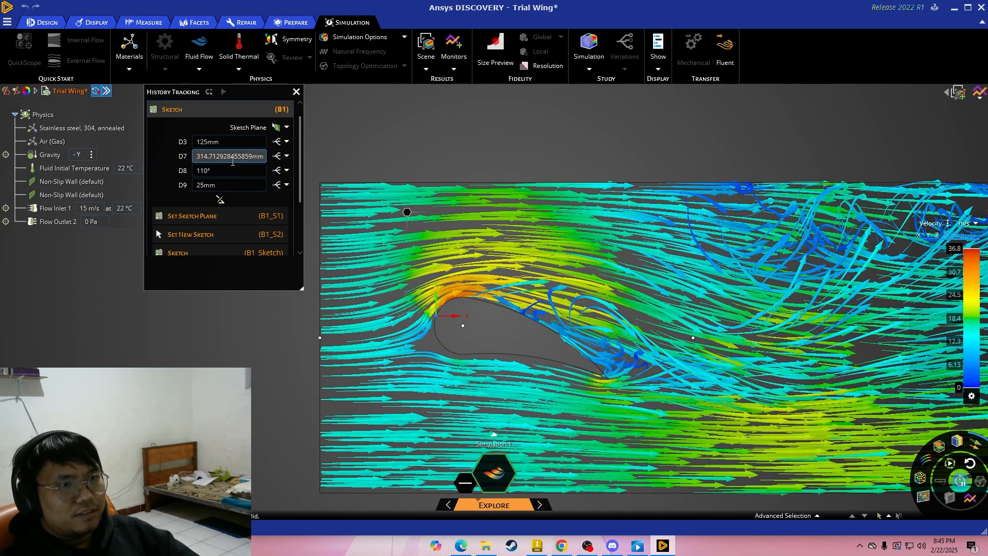
left_click(959, 480)
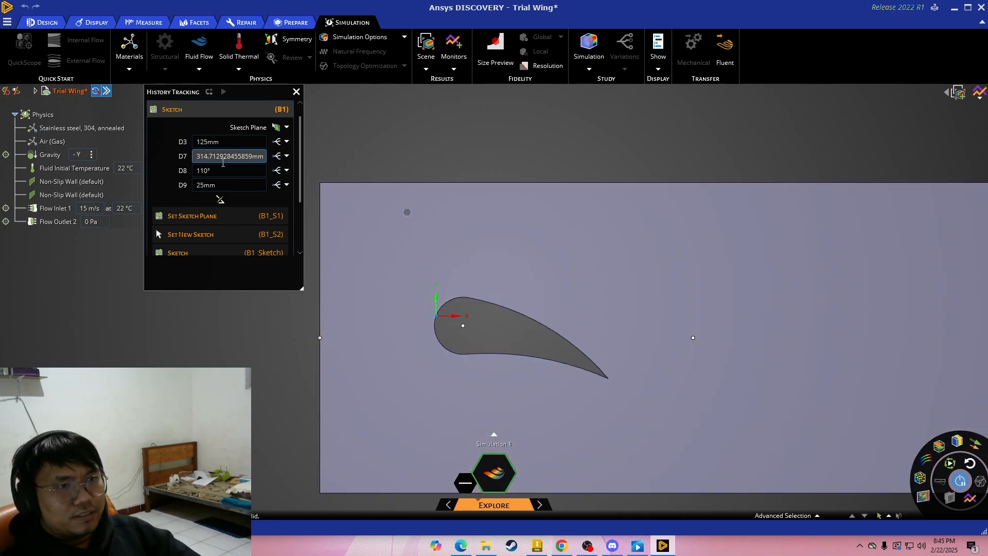
left_click(222, 158)
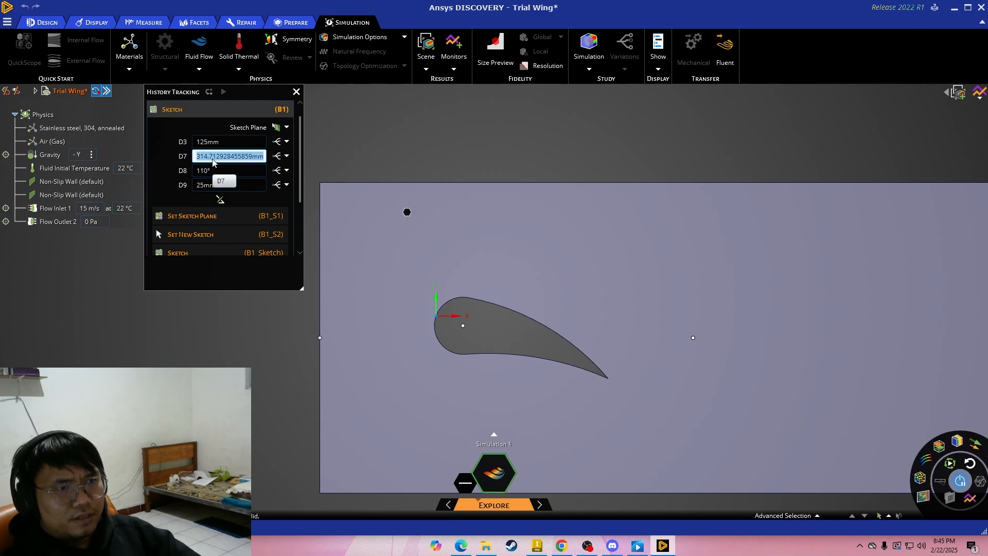
left_click(228, 143)
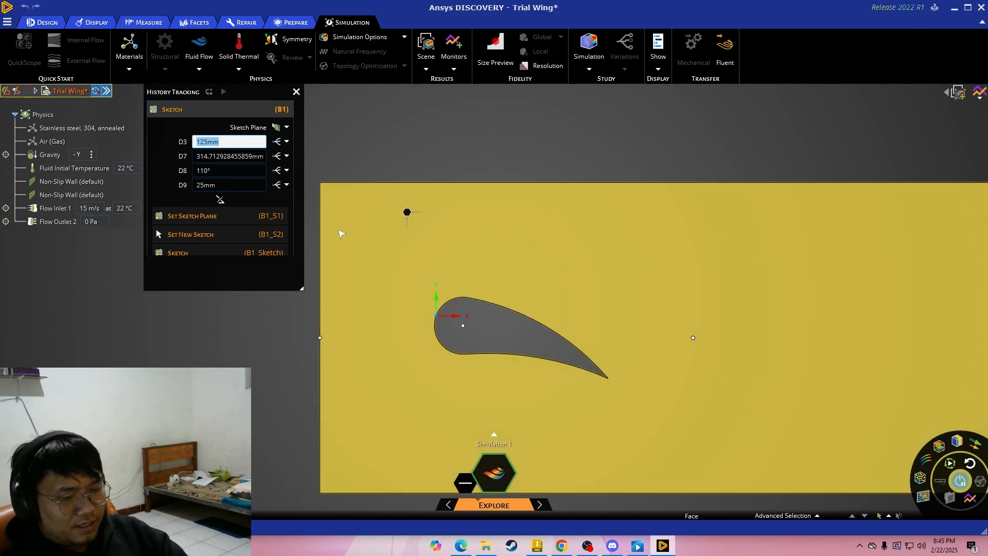
type("13")
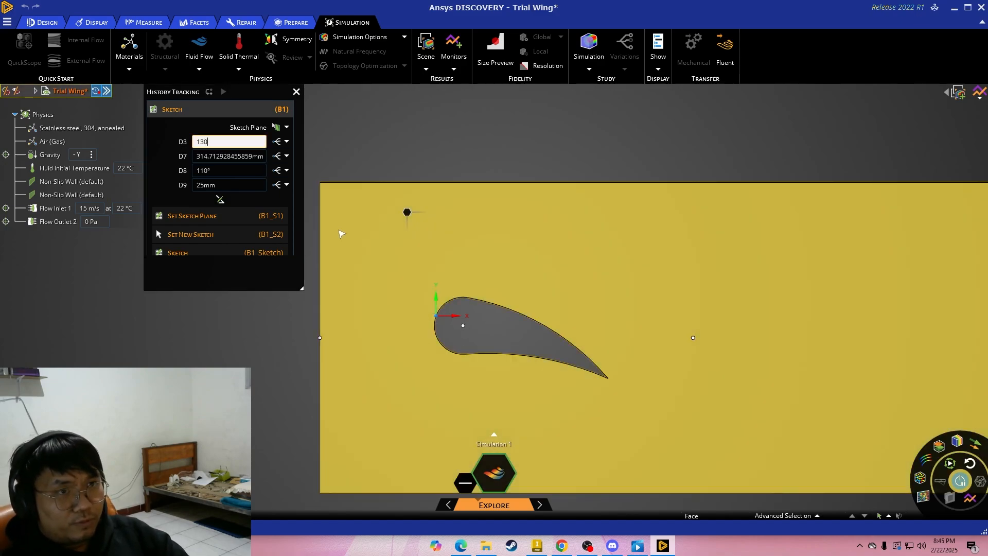
type("0")
key("Return")
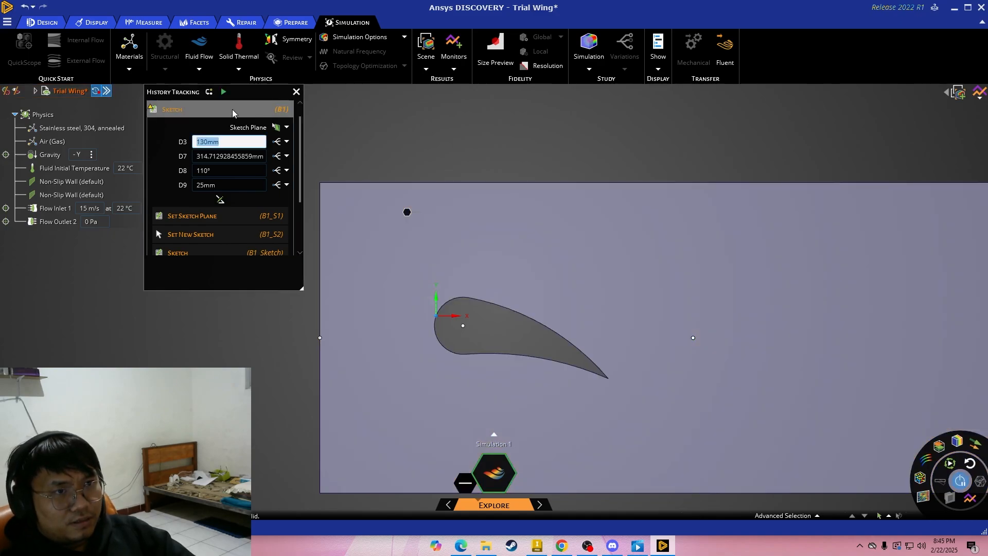
left_click(223, 92)
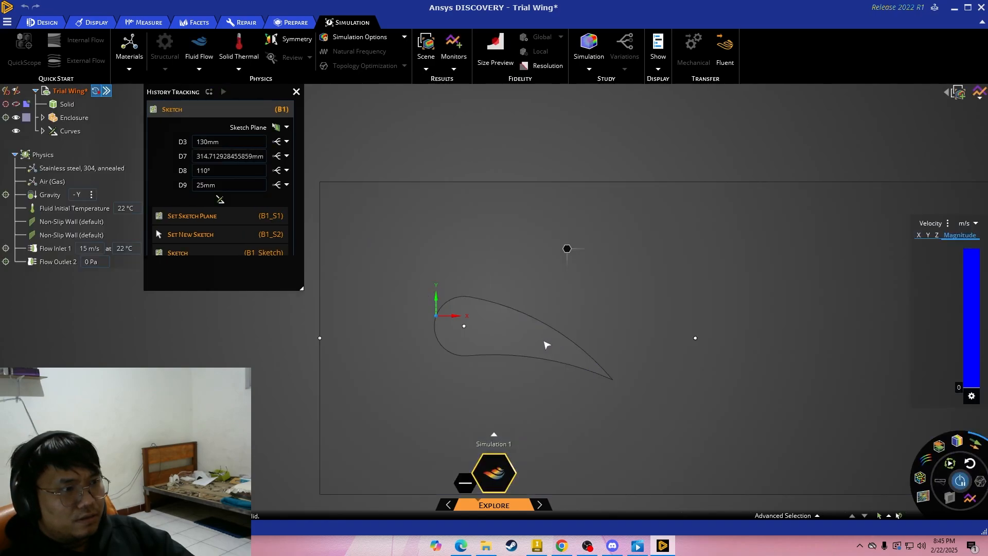
- Examine the velocity vectors around the modified airfoil and in the wake behind its trailing edge
scroll(483, 317, "up", 3)
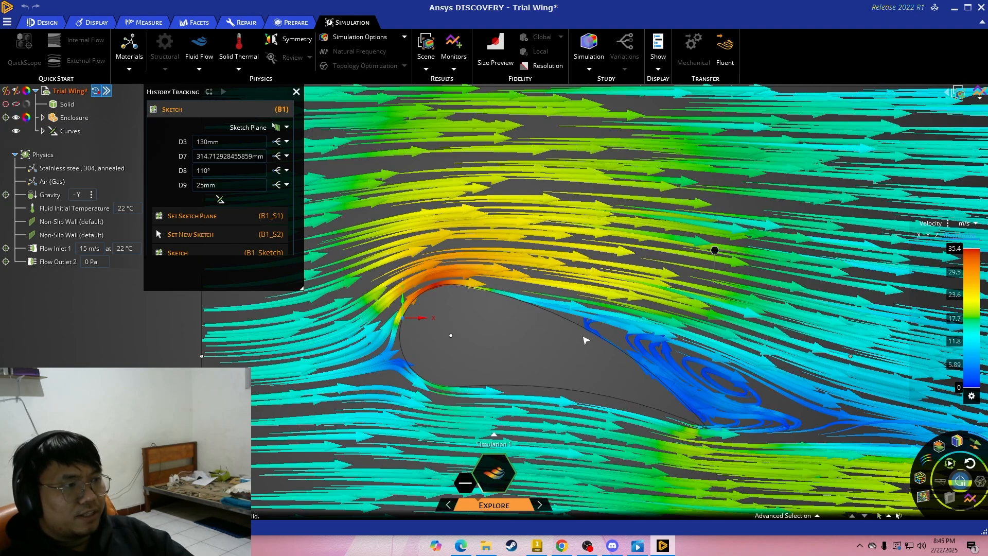
left_click(427, 294)
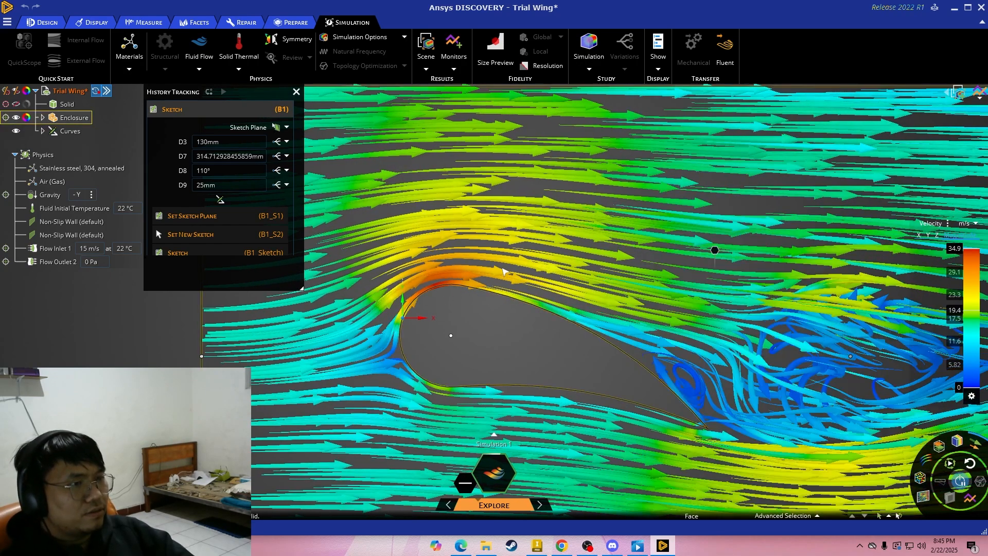
left_click(491, 327)
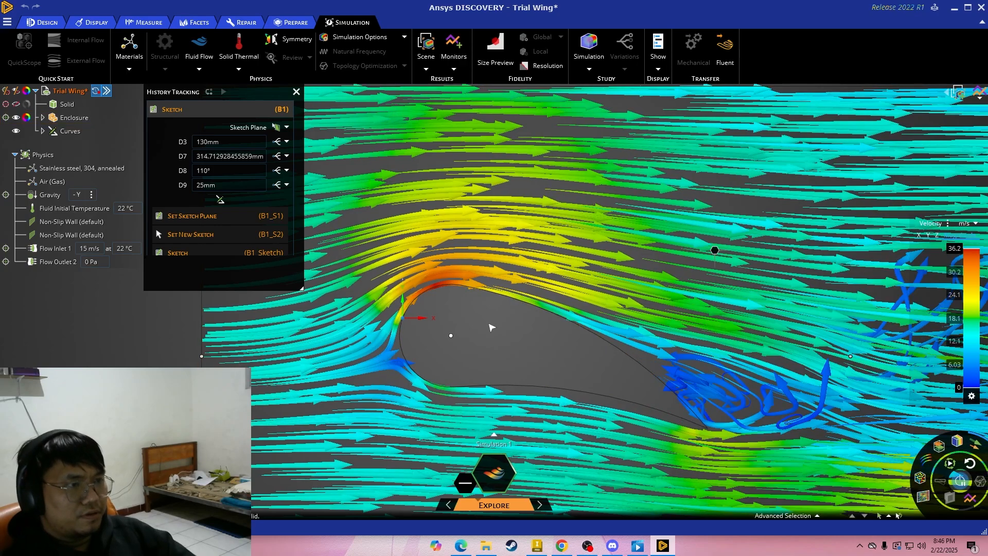
scroll(491, 327, "down", 5)
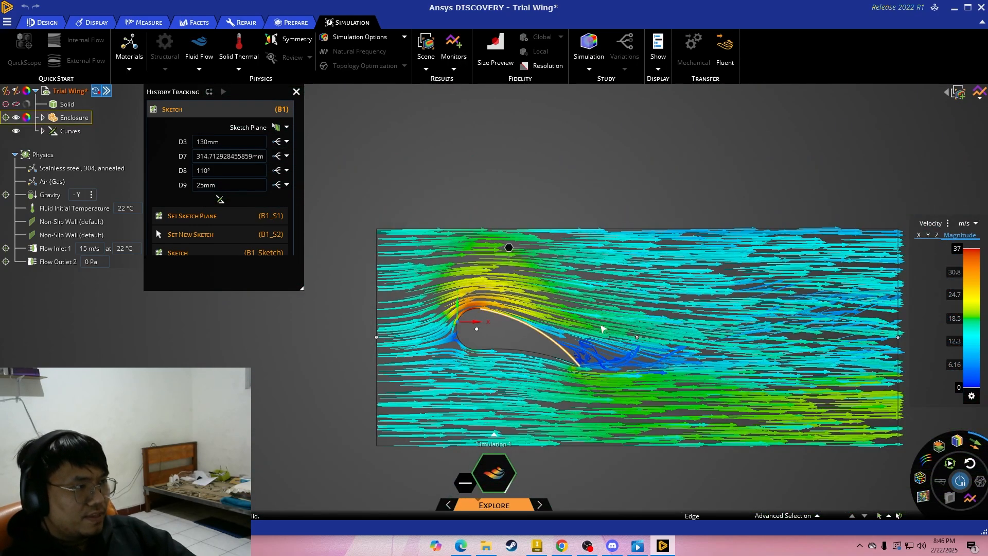
middle_click_drag(589, 337, 595, 341, "shift")
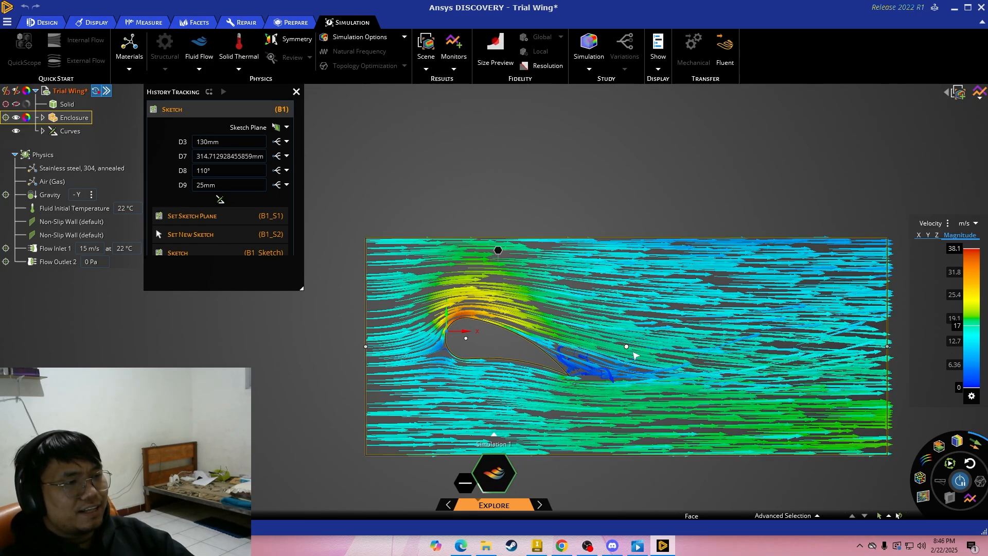
scroll(495, 337, "up", 3)
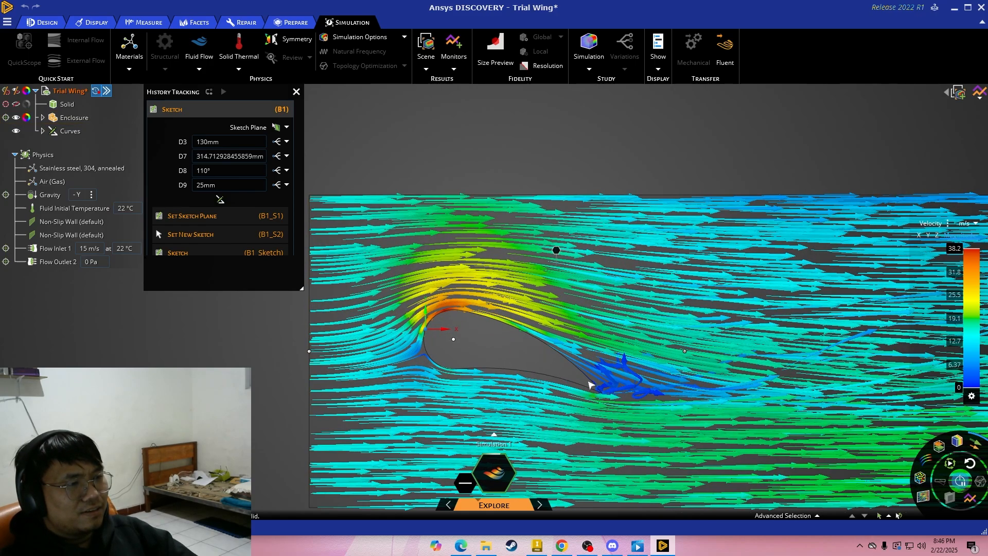
- Set the sketch's D7 dimension to 300 mm and close the history tracking
left_click(228, 160)
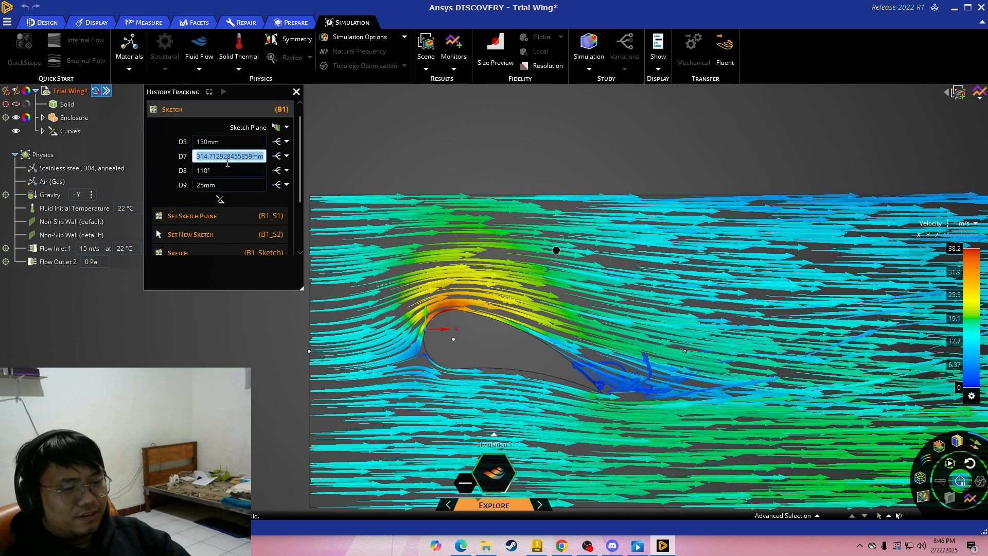
type("300")
key("Return")
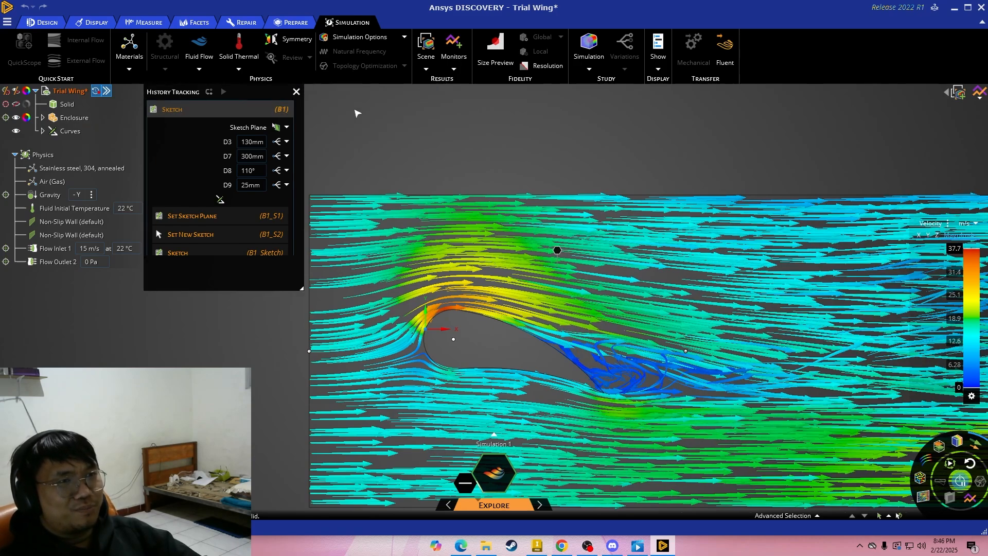
left_click(108, 92)
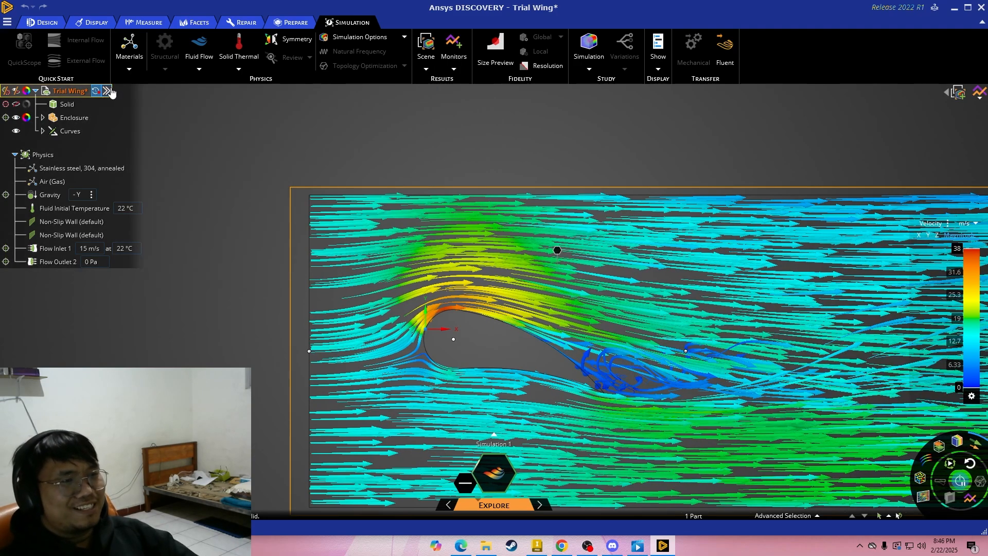